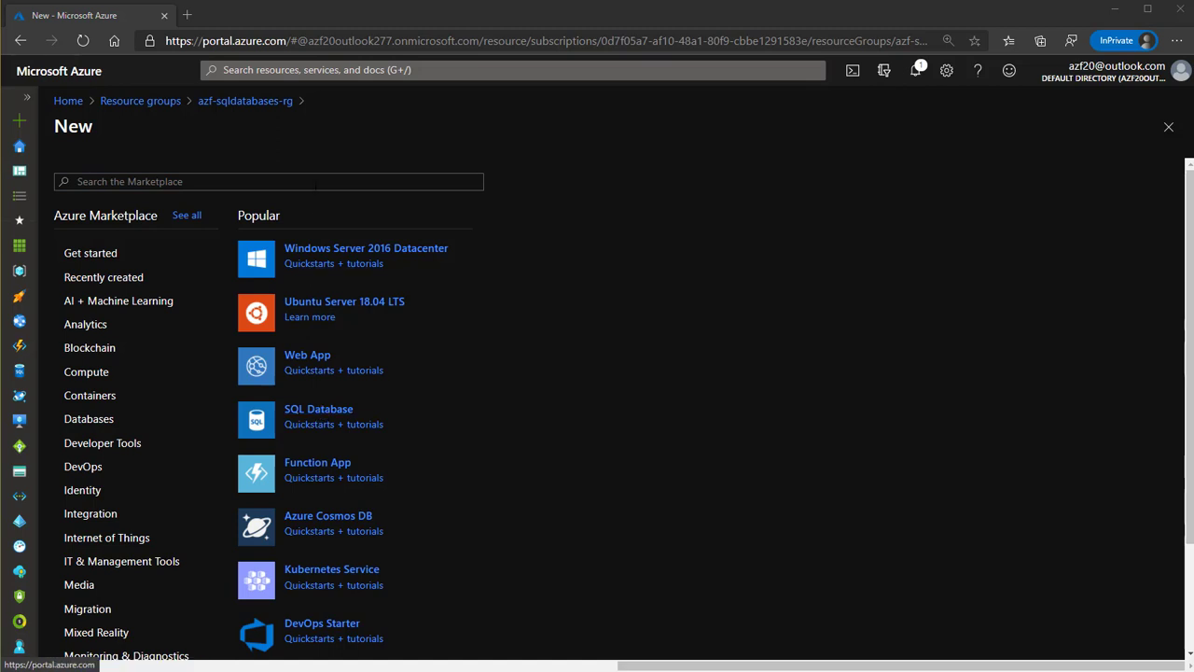
# Search the Marketplace for 'azure sql', pick Azure SQL and start creating it
pyautogui.click(186, 181)
pyautogui.write('sql')
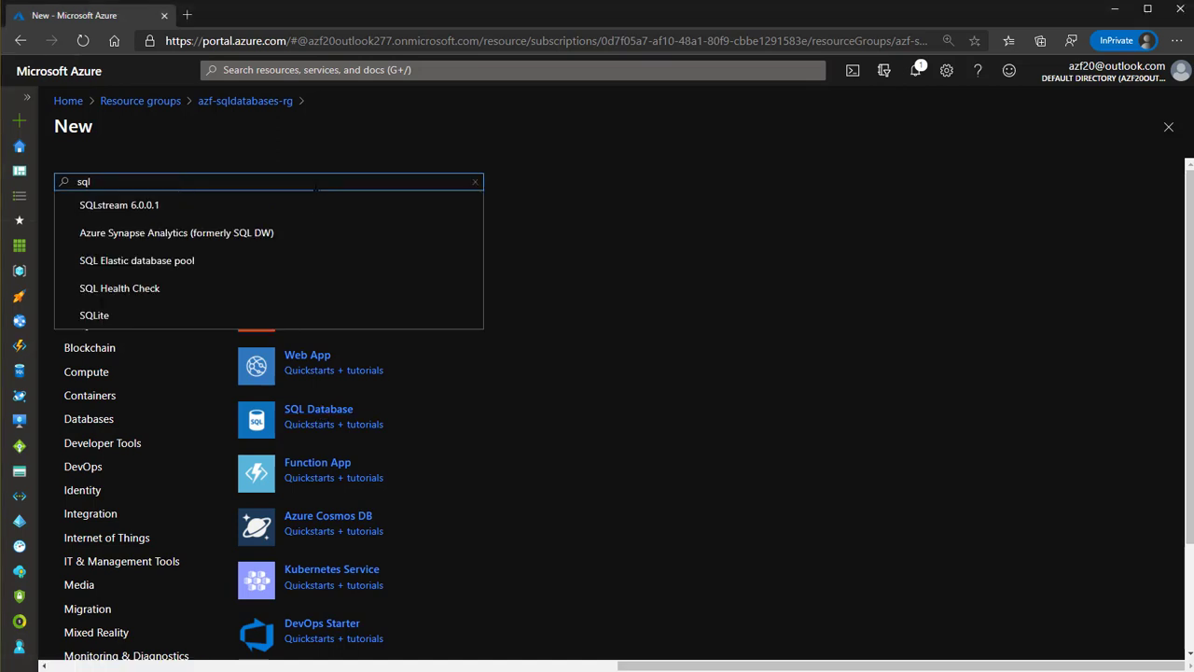
pyautogui.write(' data')
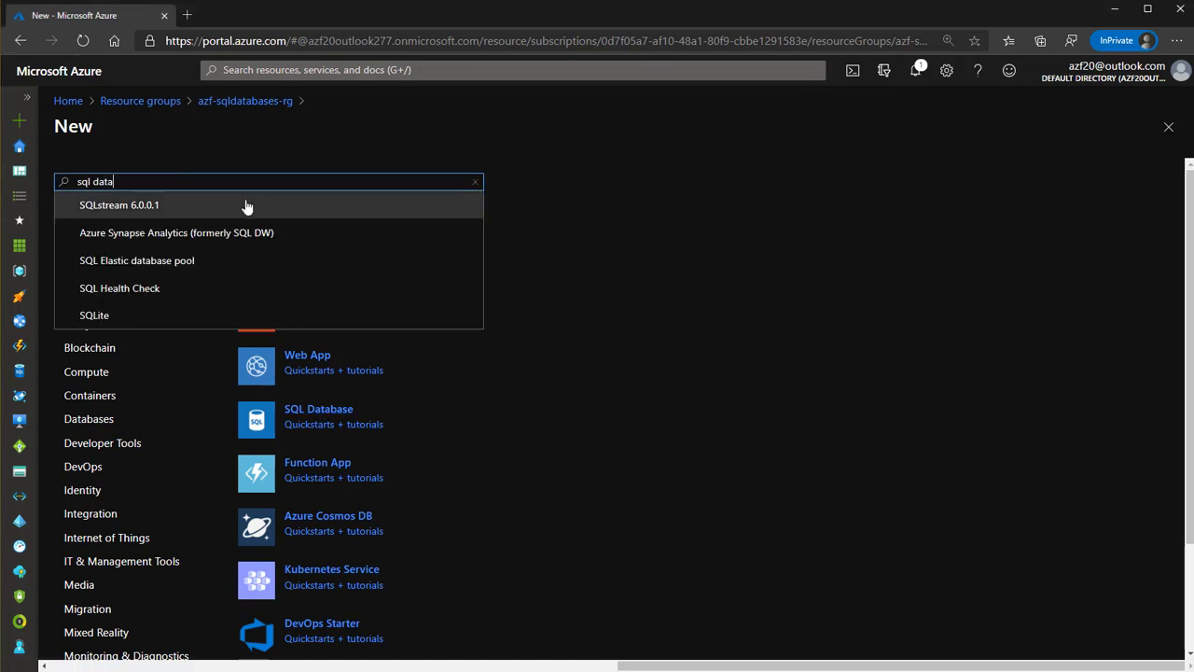
pyautogui.press('BackSpace')
pyautogui.press('BackSpace')
pyautogui.press('BackSpace')
pyautogui.press('BackSpace')
pyautogui.press('BackSpace')
pyautogui.press('BackSpace')
pyautogui.press('BackSpace')
pyautogui.press('BackSpace')
pyautogui.write('azure sql')
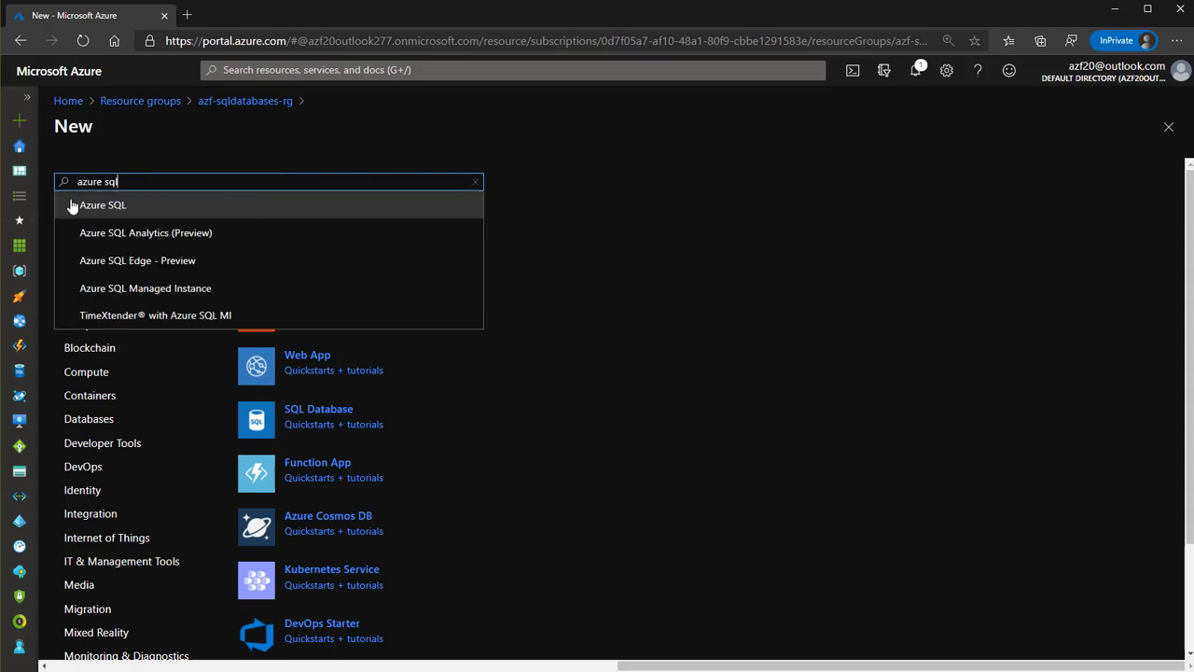
pyautogui.click(103, 206)
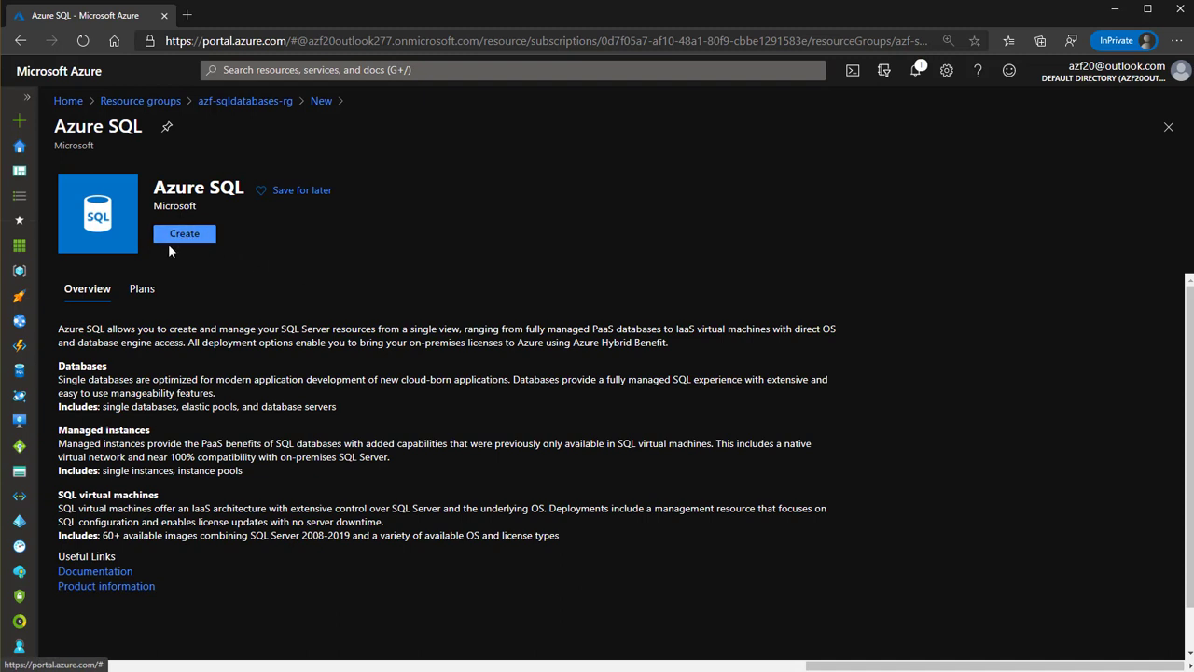
pyautogui.click(187, 237)
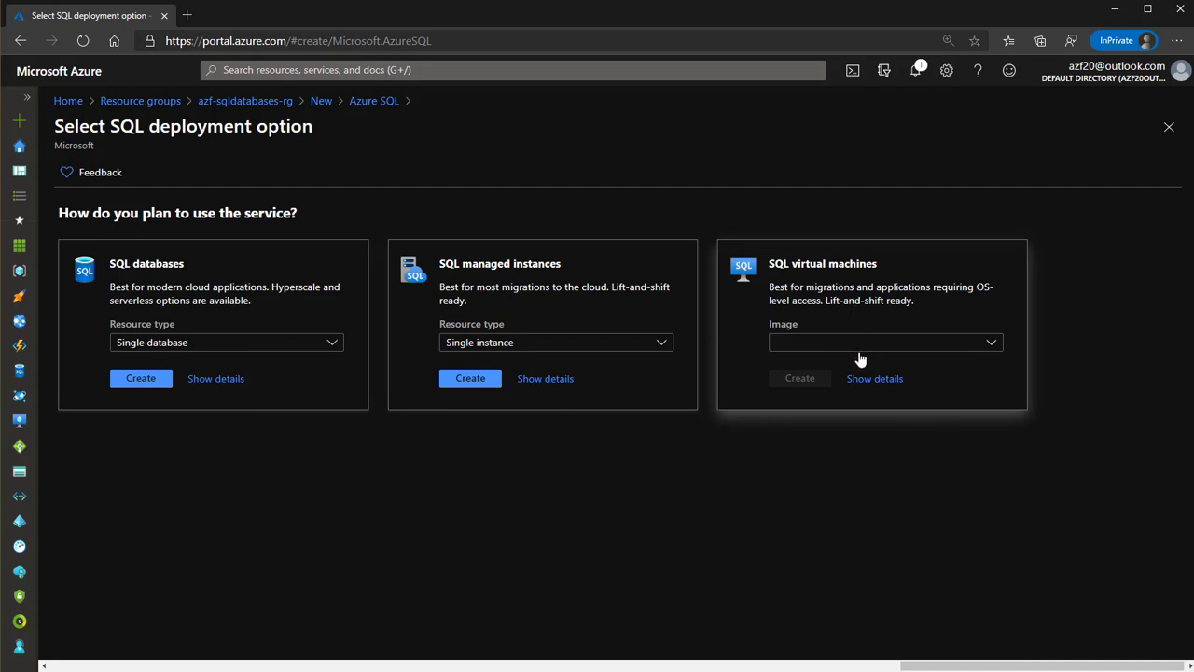
# Zoom the page to 125% and browse the VM image and managed instance options, keeping Single instance
pyautogui.hotkey('ctrl', '+')
pyautogui.hotkey('ctrl', '+')
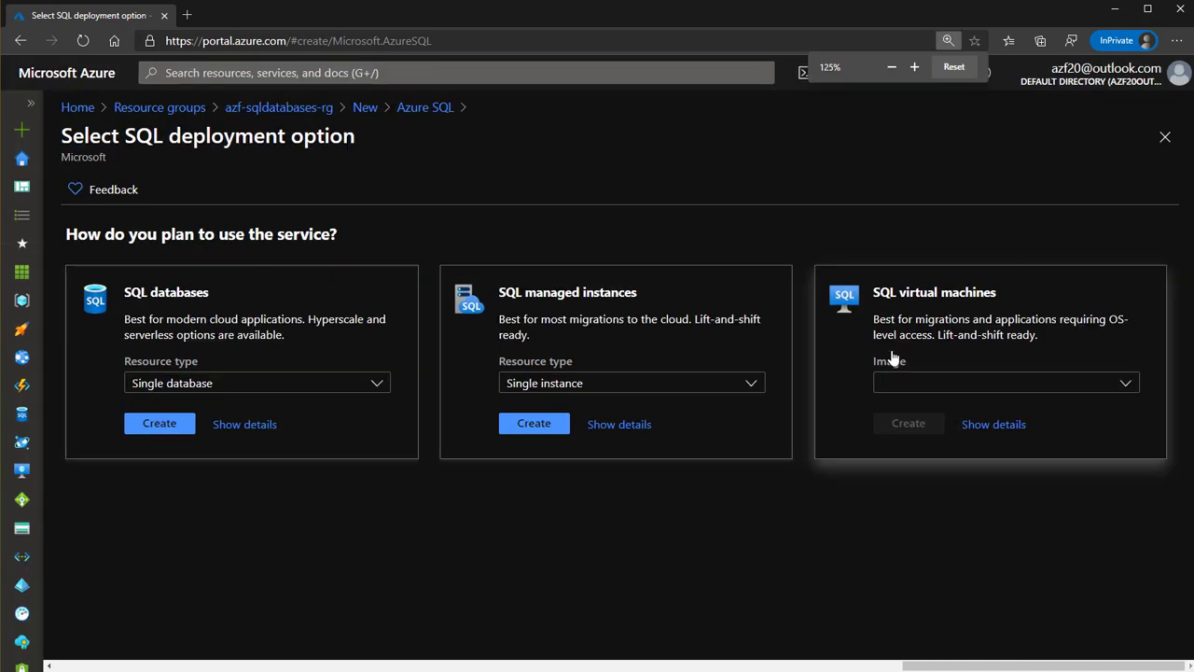
pyautogui.click(960, 385)
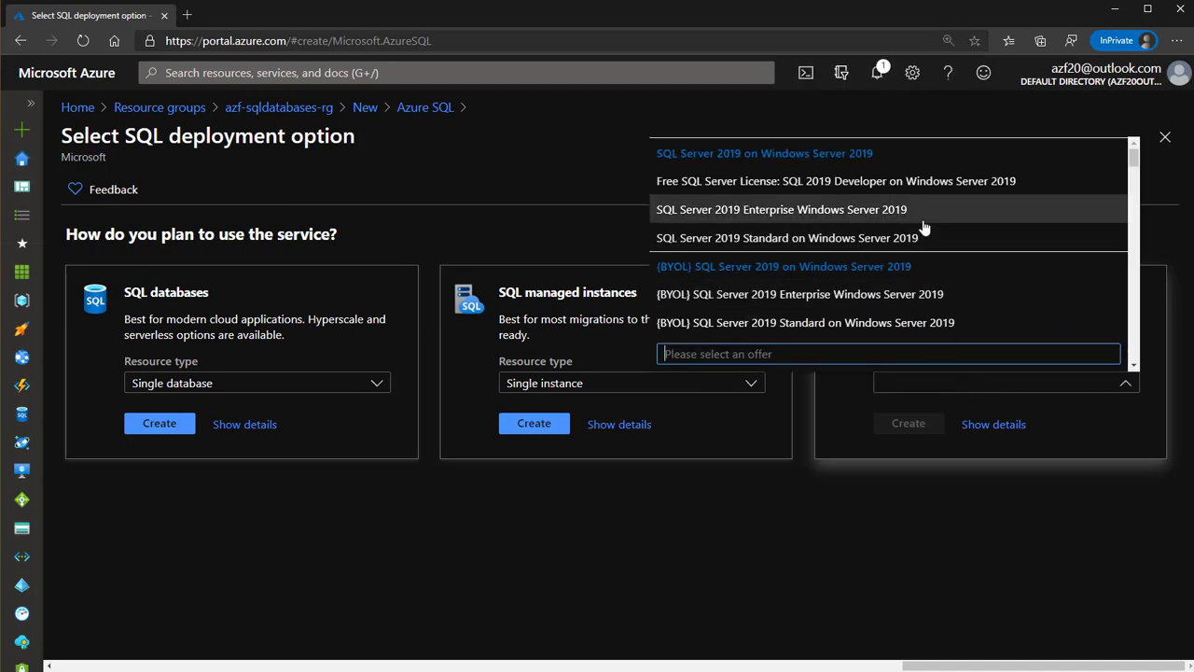
pyautogui.scroll(-5, 927, 229)
pyautogui.scroll(-10, 917, 270)
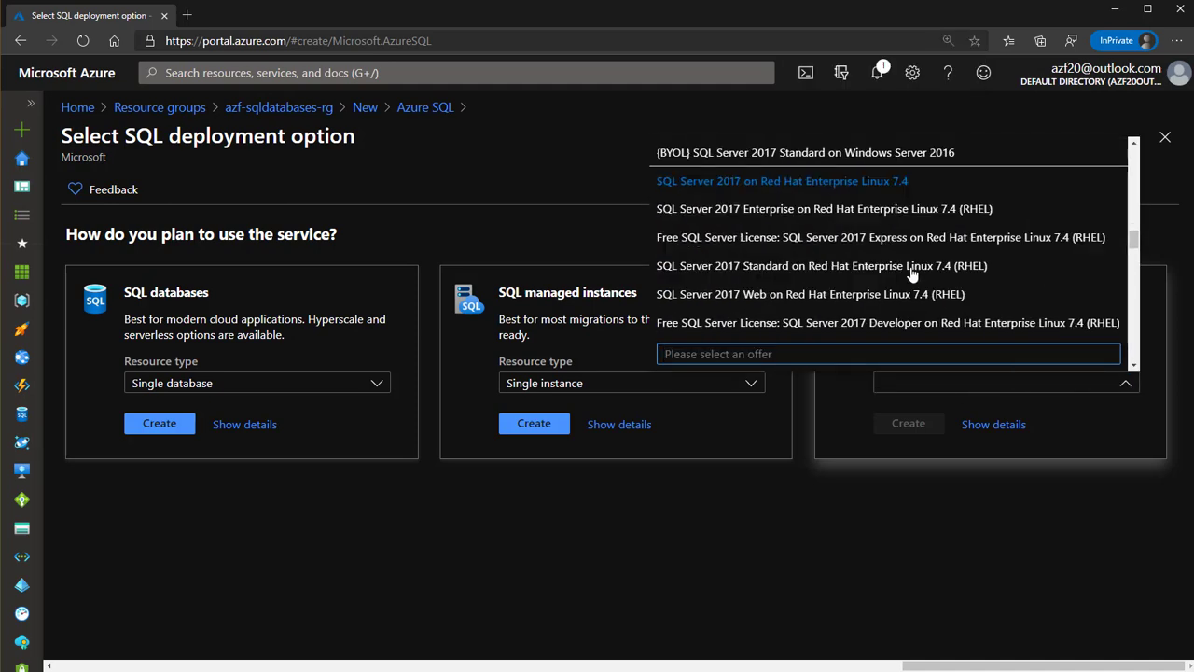
pyautogui.scroll(-6, 910, 285)
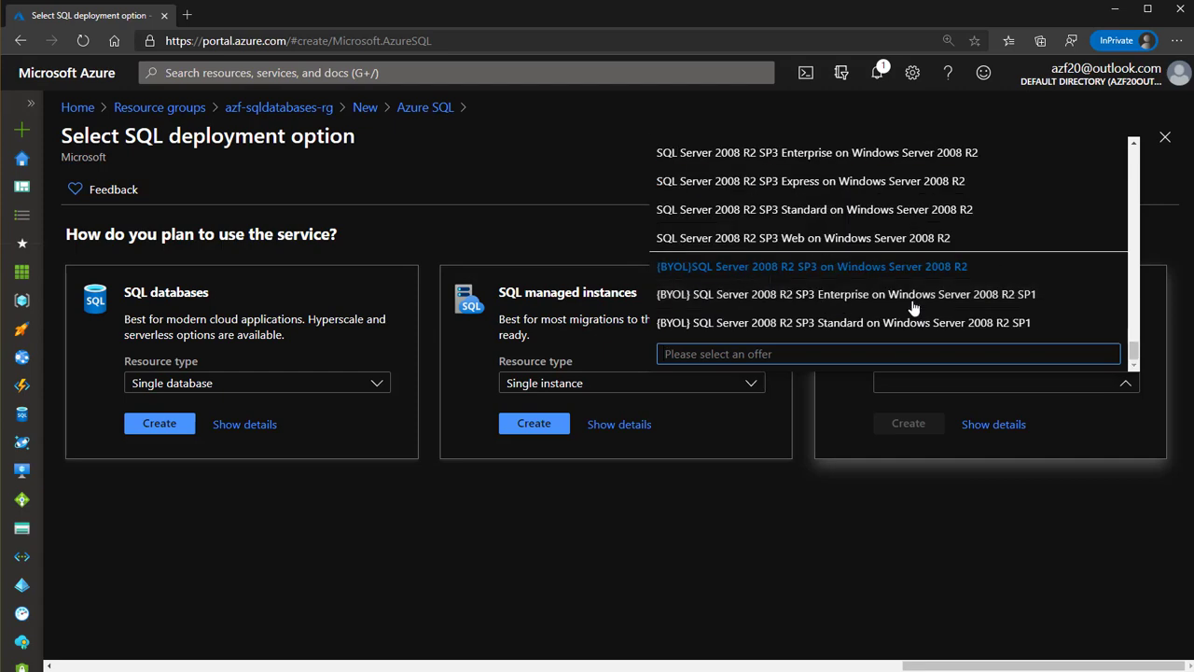
pyautogui.scroll(10, 914, 307)
pyautogui.scroll(5, 914, 307)
pyautogui.click(964, 525)
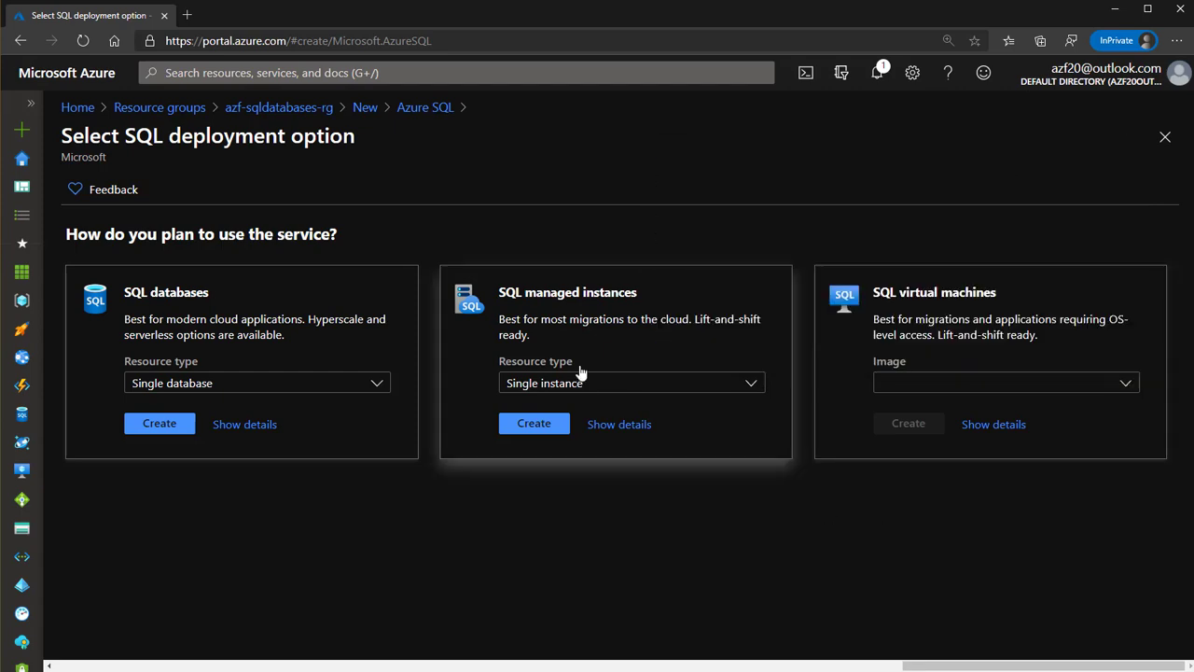
pyautogui.click(602, 388)
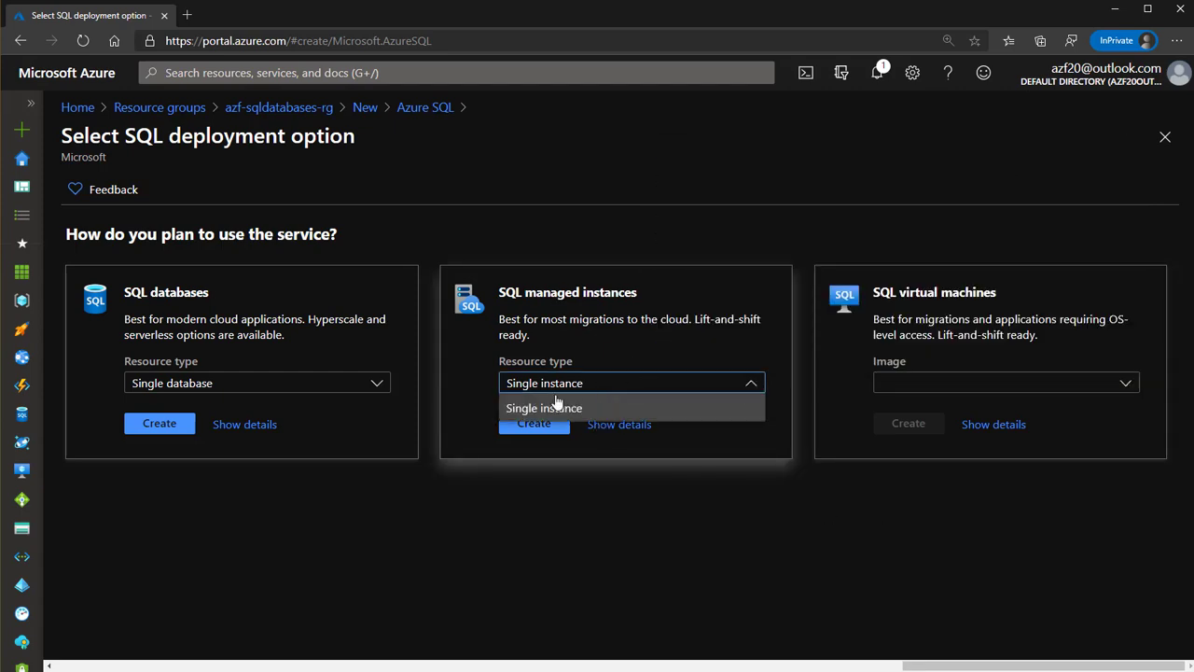
pyautogui.click(606, 392)
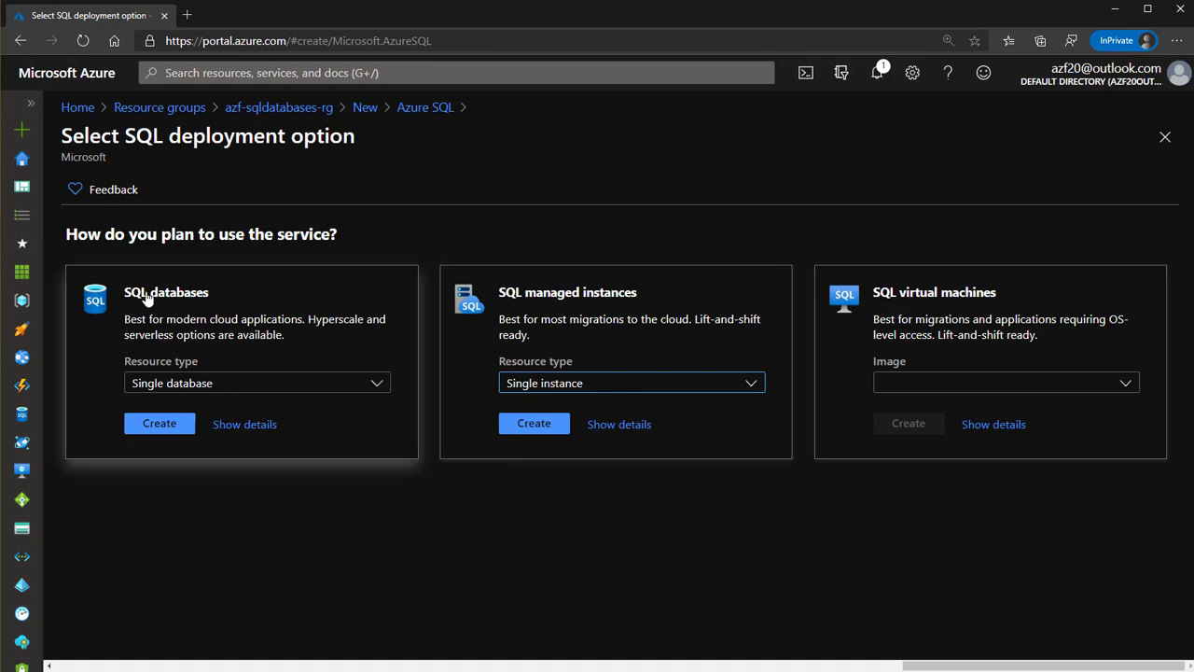
# Set the SQL databases resource type to Database server and show the comparison details
pyautogui.click(201, 383)
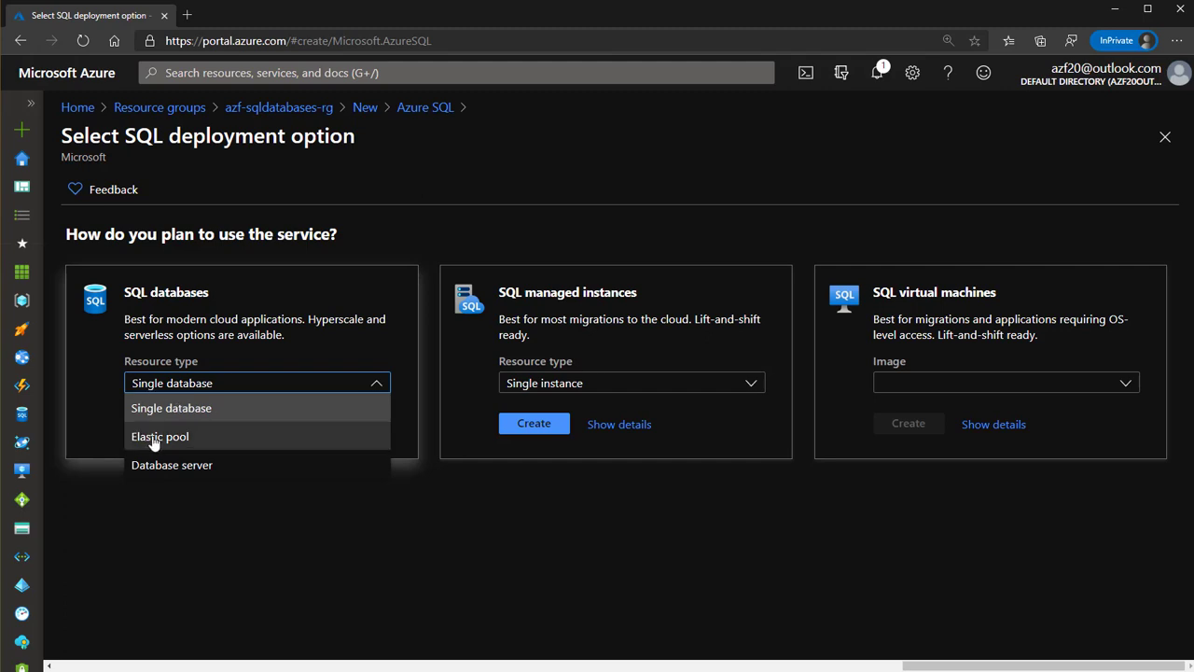
pyautogui.click(187, 467)
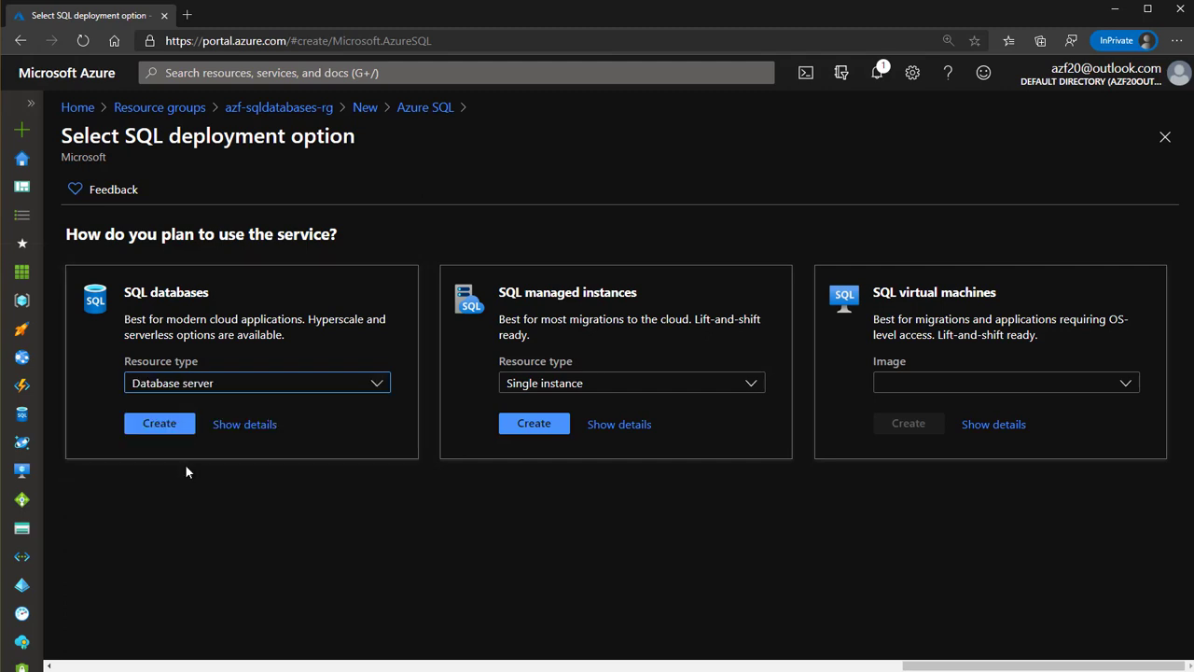
pyautogui.click(229, 427)
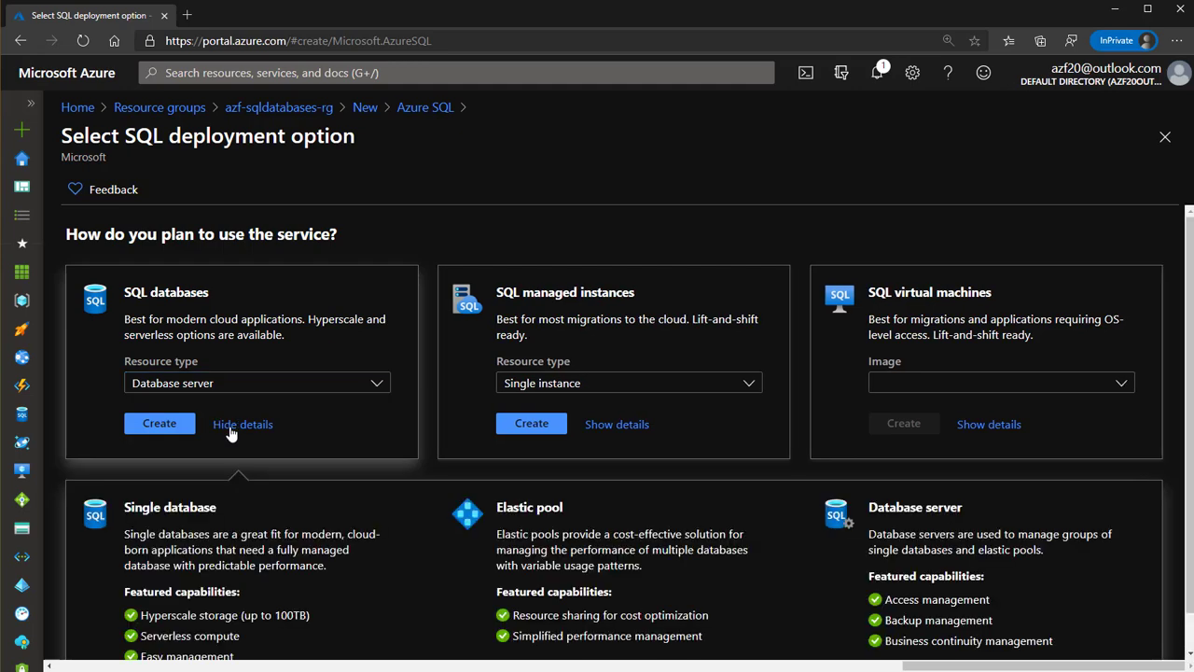
pyautogui.scroll(-1, 270, 445)
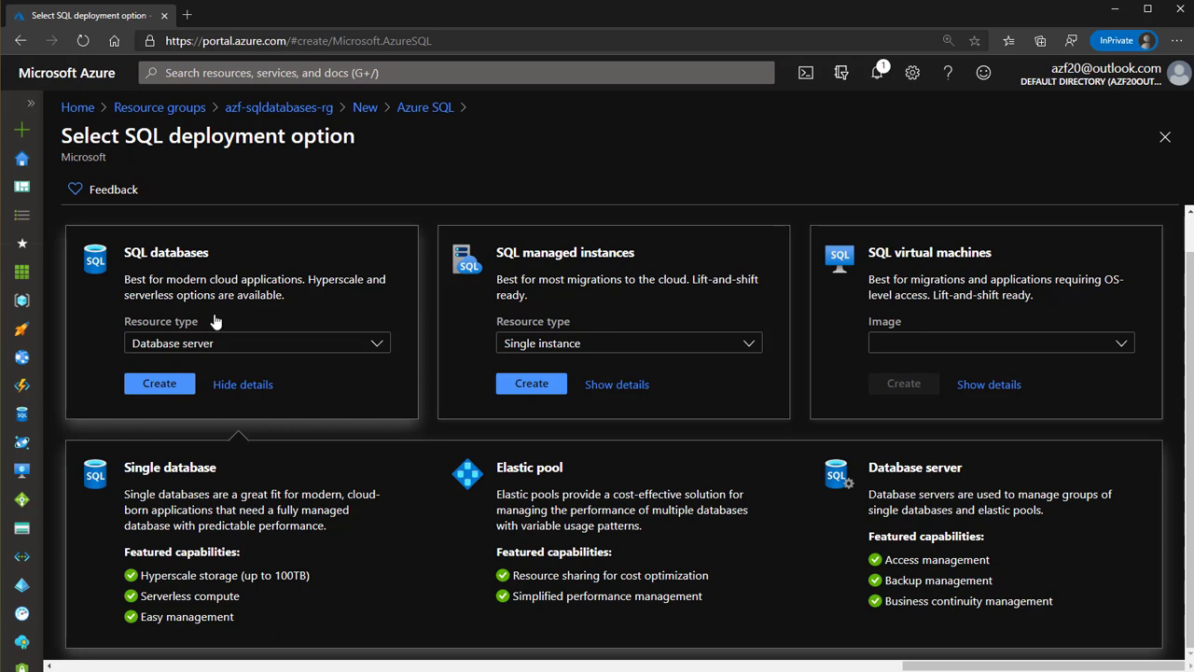
pyautogui.tripleClick(166, 597)
pyautogui.moveTo(140, 575); pyautogui.dragTo(312, 576)
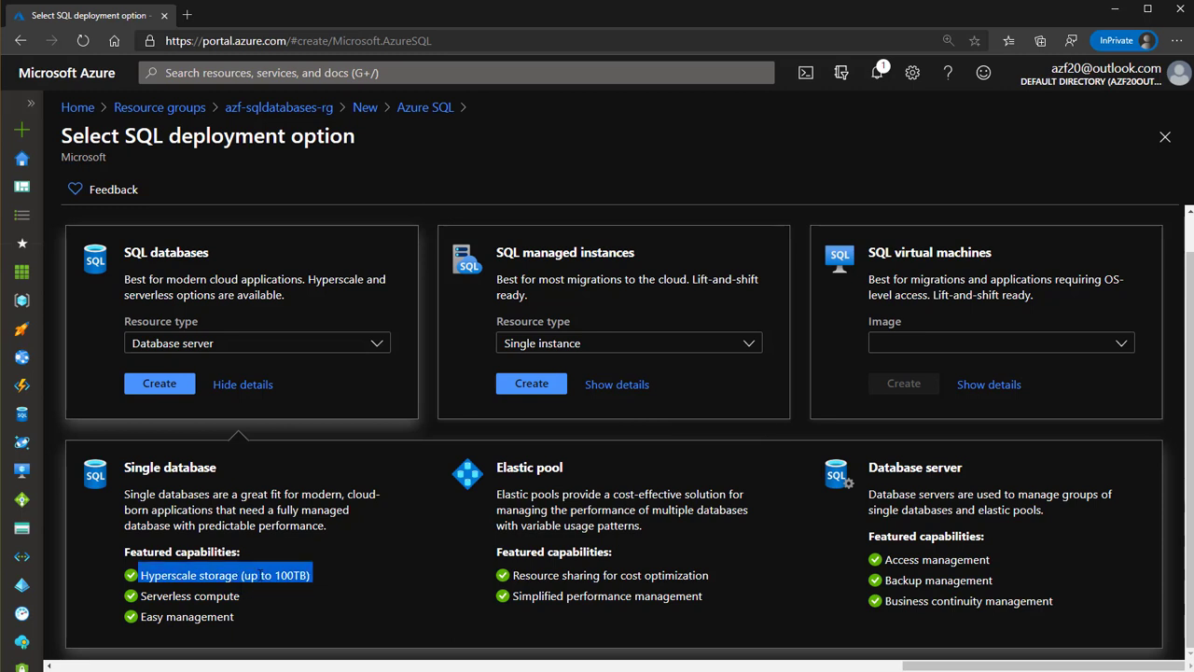
pyautogui.doubleClick(541, 468)
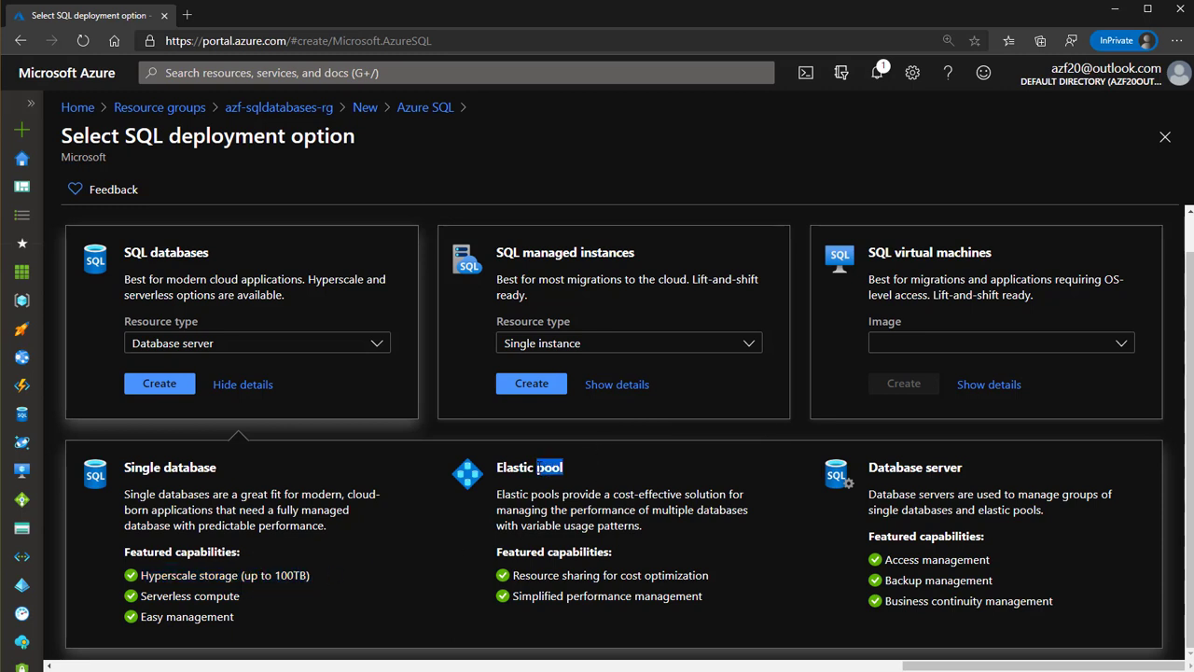
pyautogui.moveTo(541, 469); pyautogui.dragTo(496, 468)
pyautogui.tripleClick(534, 467)
pyautogui.tripleClick(948, 468)
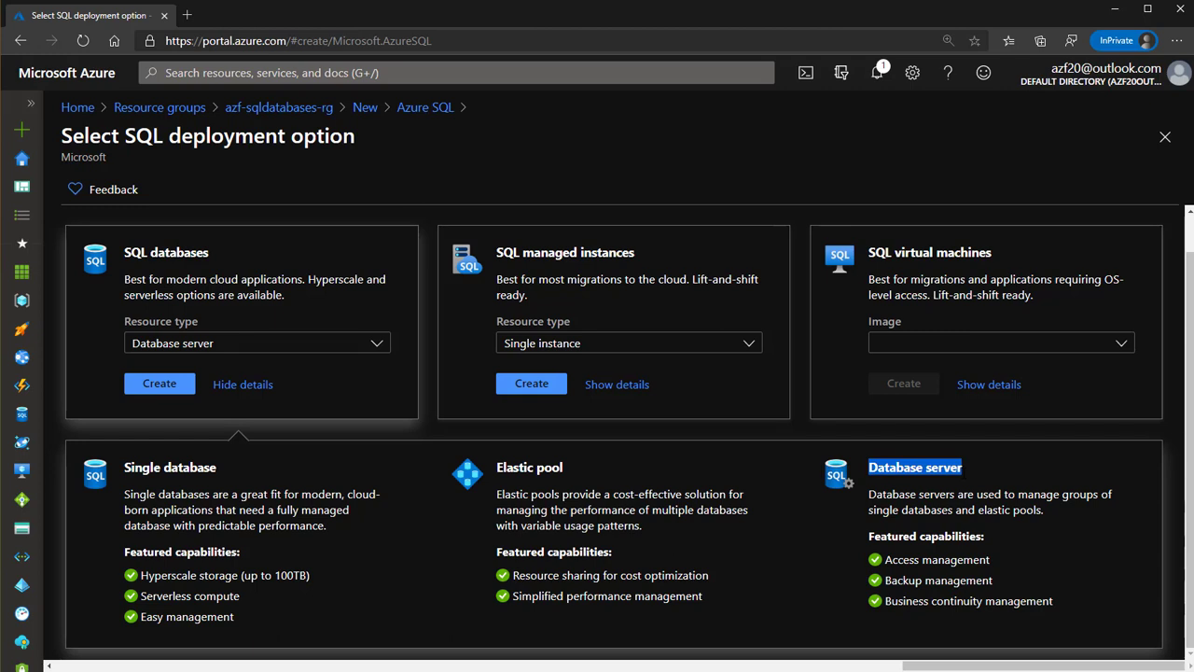
# Hide the details, keep Database server as resource type, and create a SQL database server
pyautogui.click(238, 392)
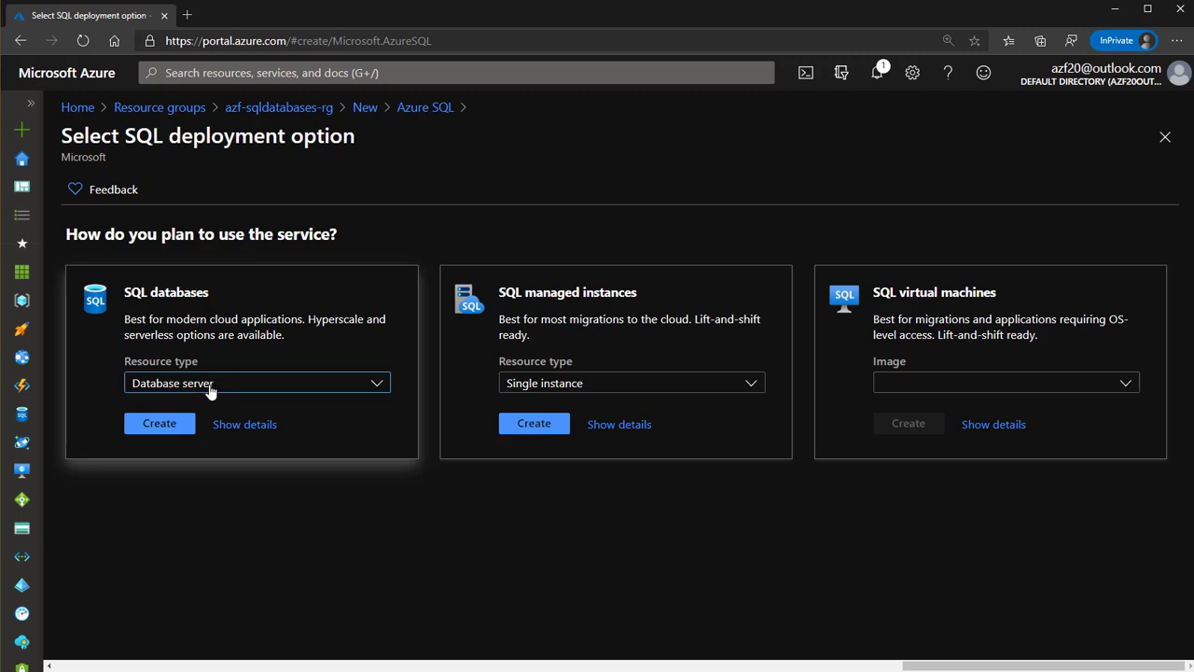
pyautogui.click(211, 390)
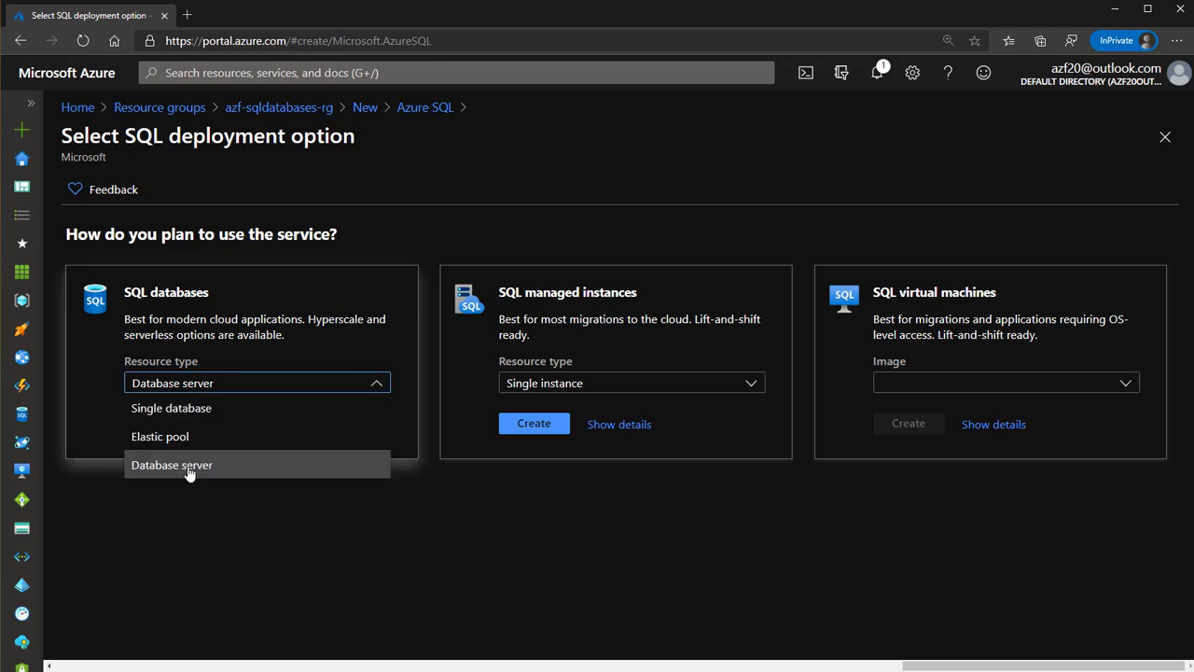
pyautogui.click(188, 472)
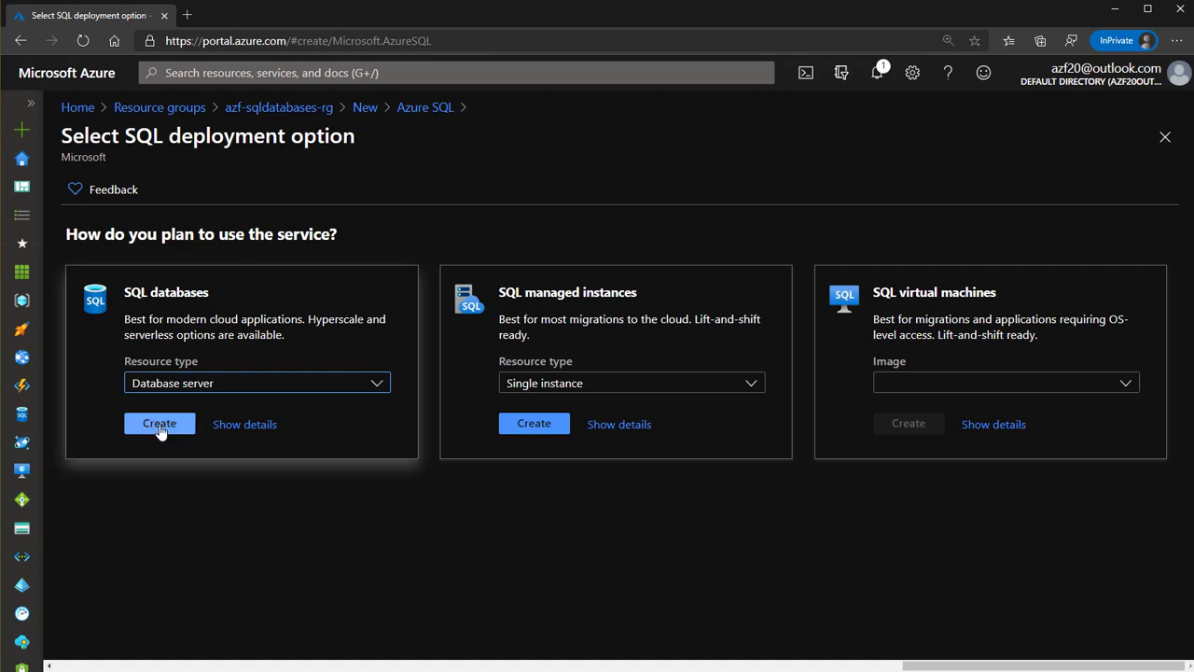
pyautogui.click(160, 425)
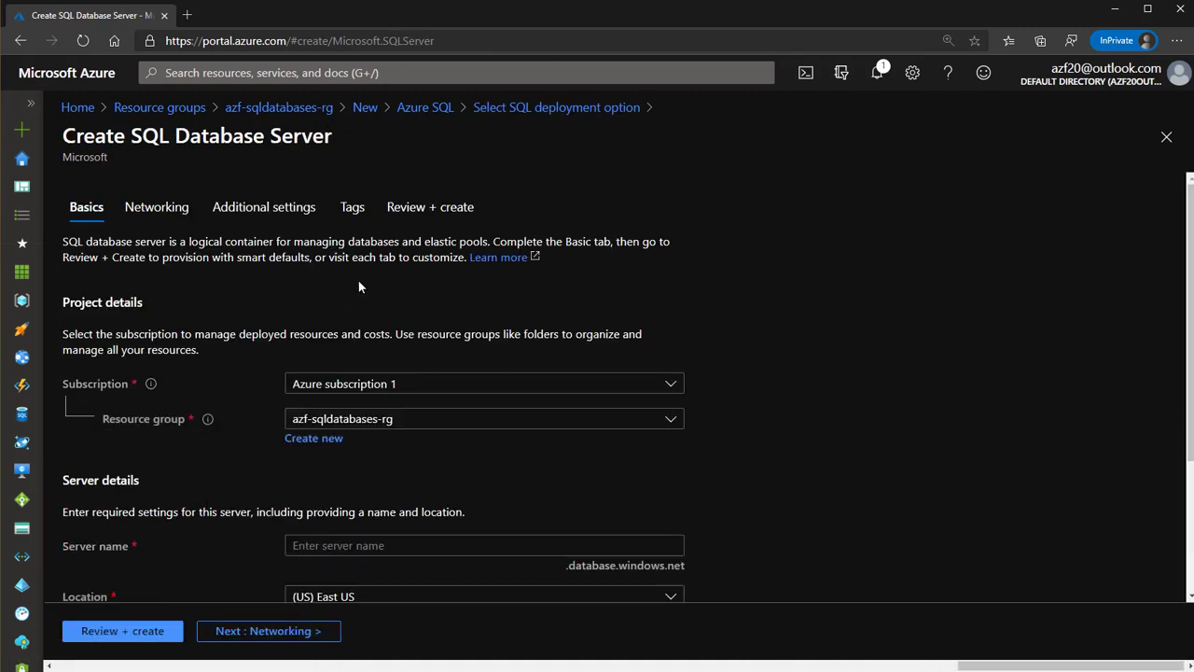
# Name the server azf-databaseserver-1, replacing the unavailable name sqlserver
pyautogui.scroll(-1, 345, 424)
pyautogui.click(350, 419)
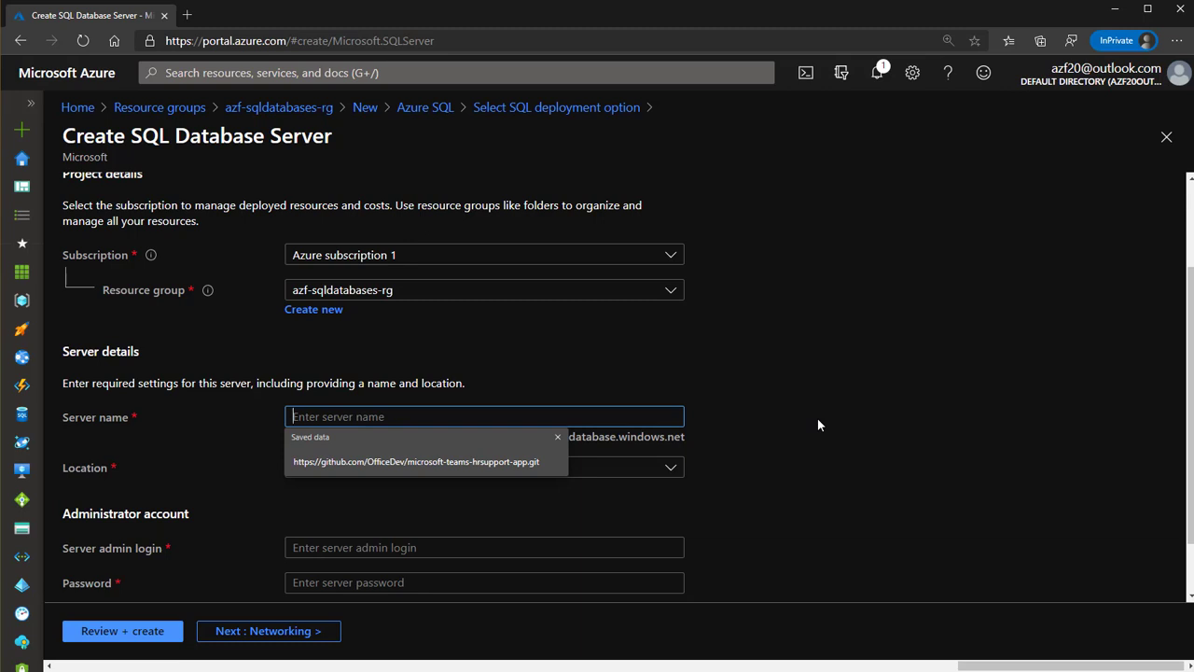
pyautogui.write('azf-')
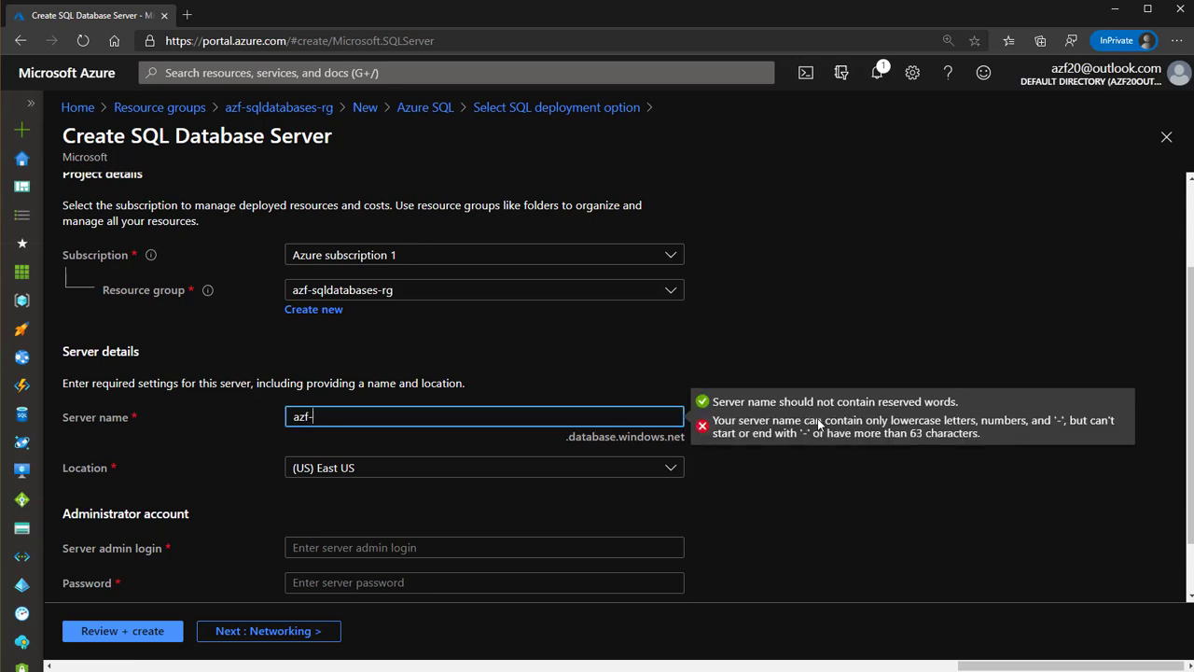
pyautogui.write('database')
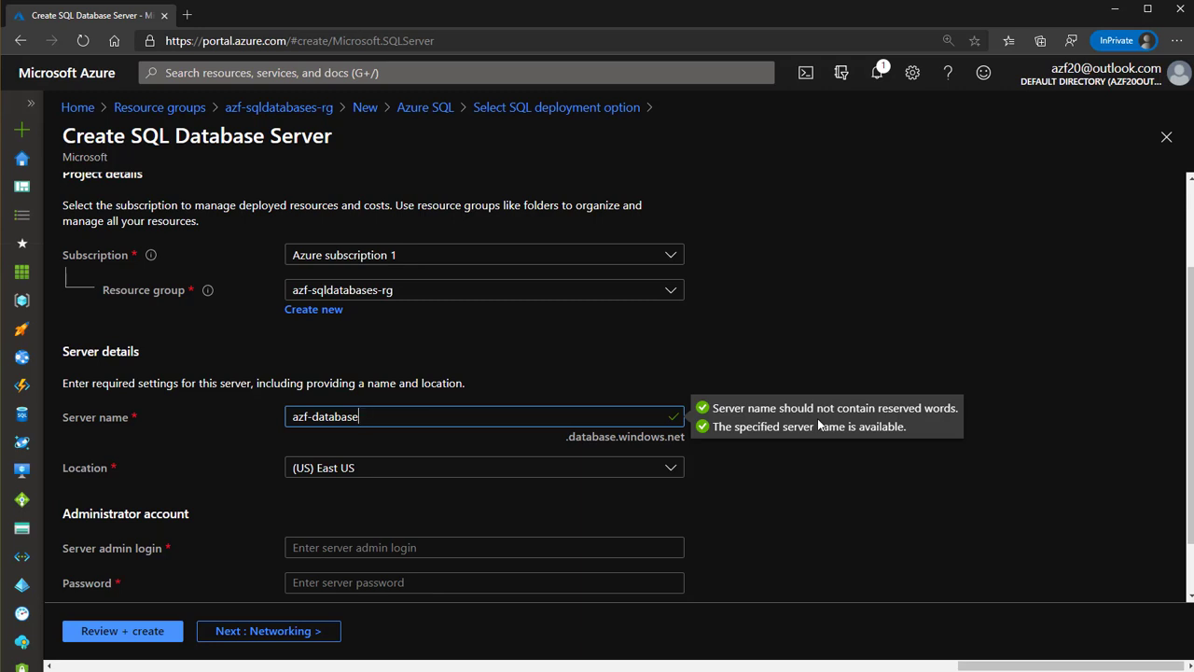
pyautogui.write('server-')
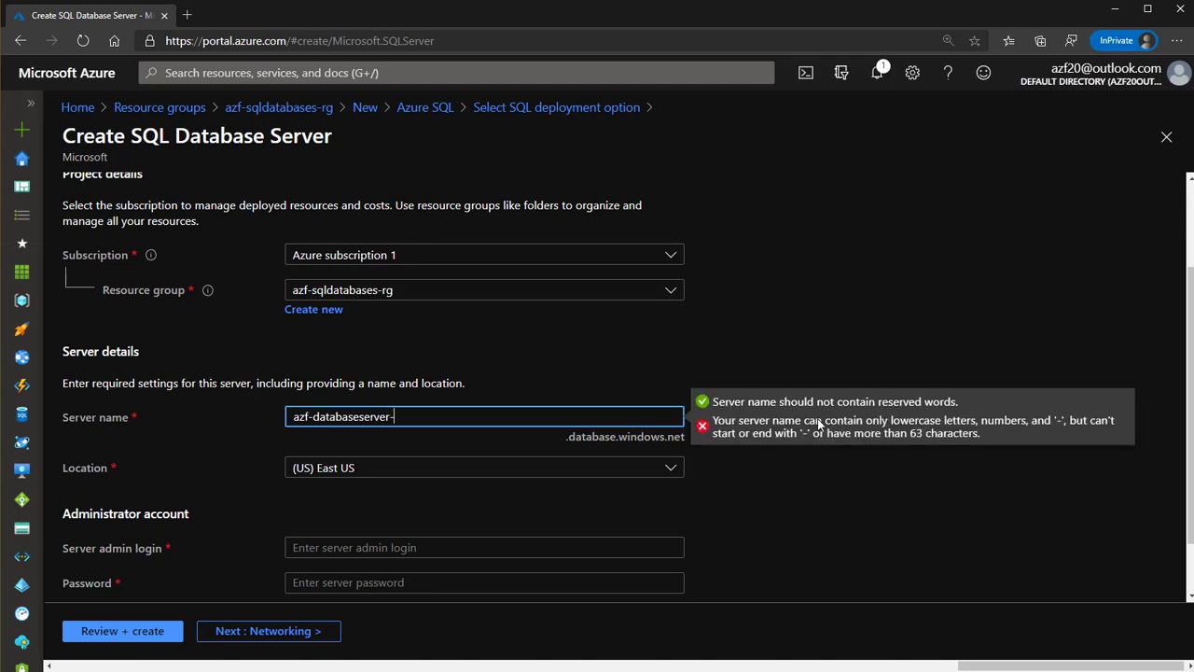
pyautogui.write('1')
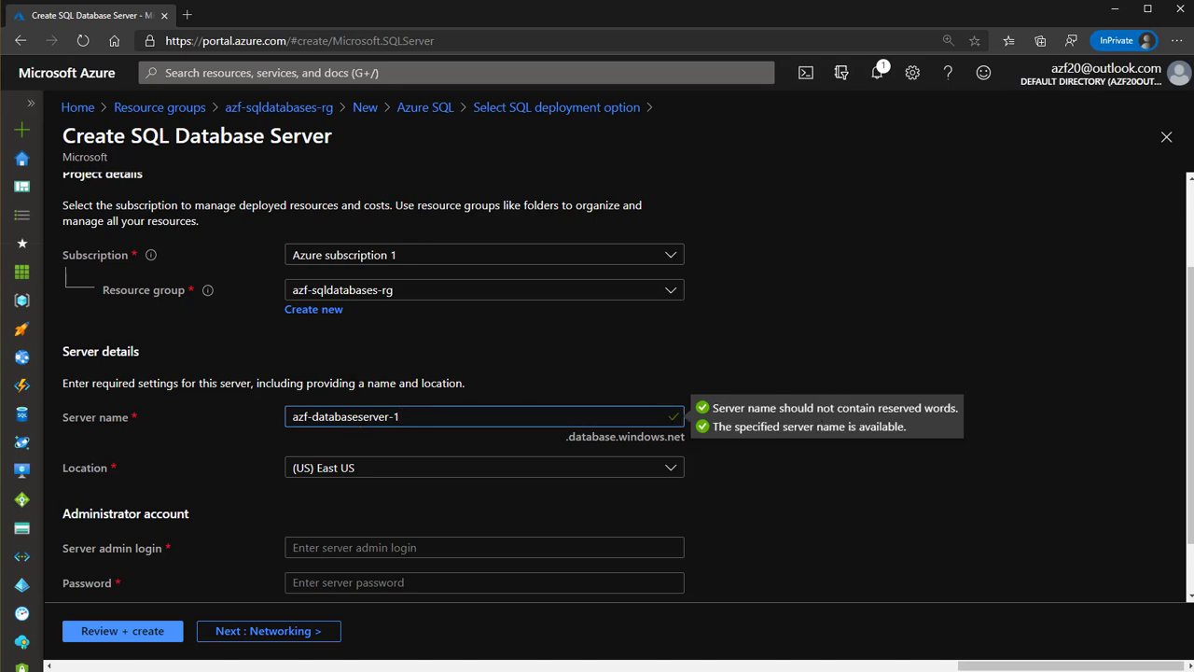
pyautogui.click(492, 395)
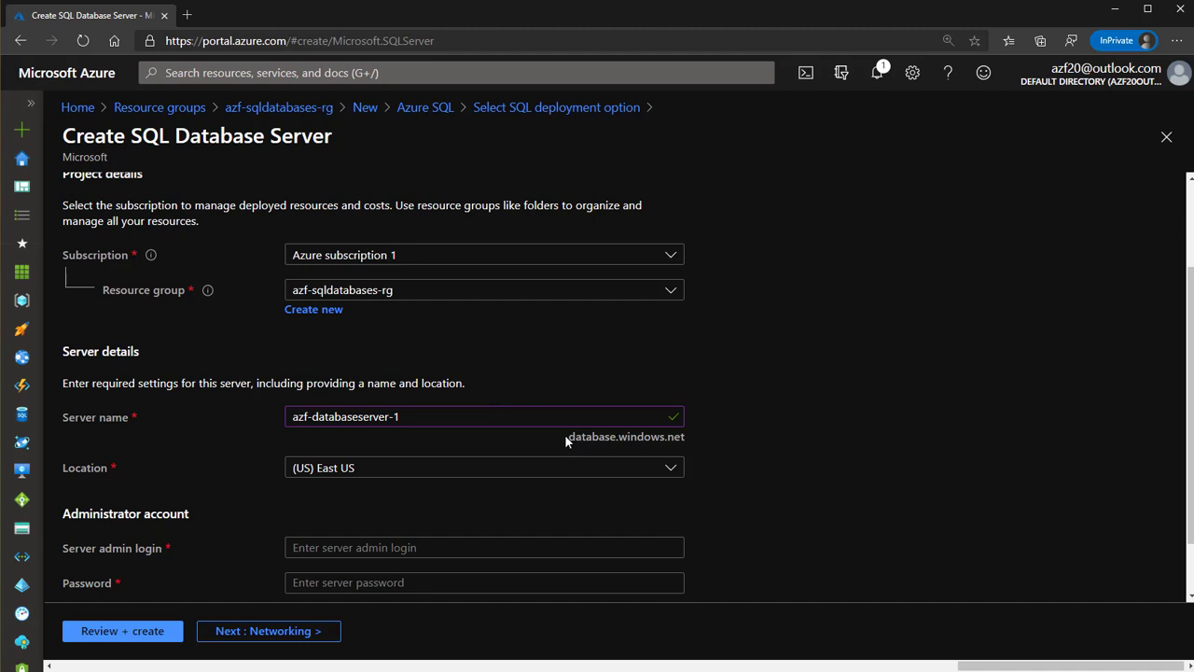
pyautogui.moveTo(564, 435); pyautogui.dragTo(686, 434)
pyautogui.moveTo(422, 415); pyautogui.dragTo(138, 375)
pyautogui.press('BackSpace')
pyautogui.write('sqlserver')
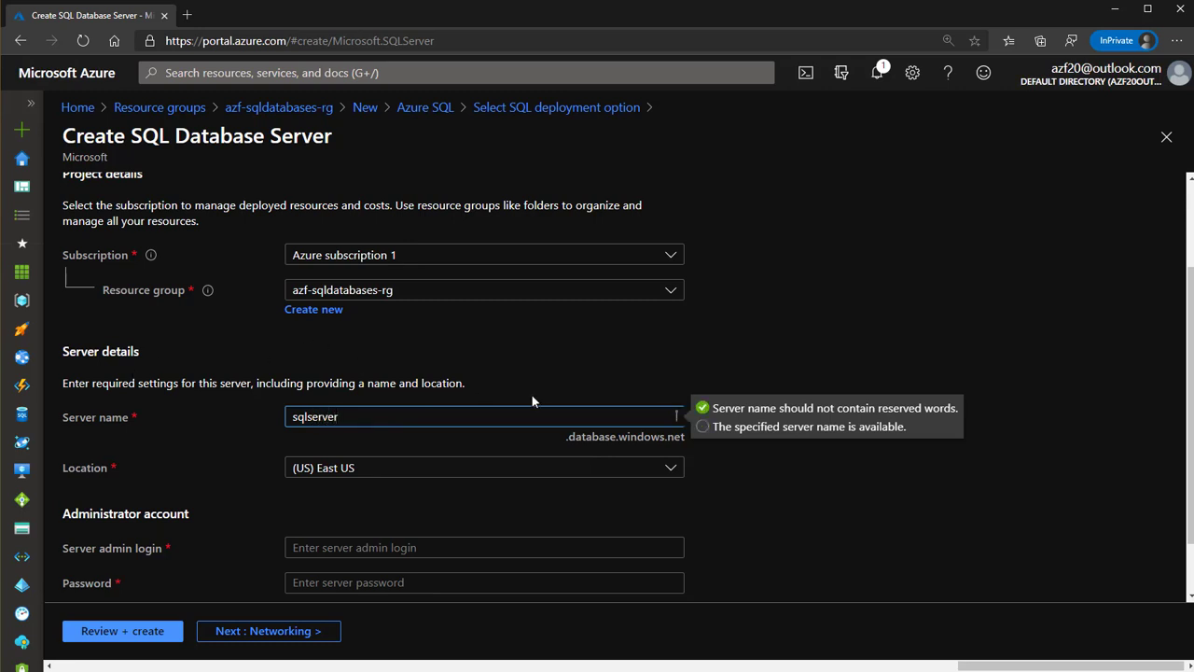
pyautogui.click(581, 369)
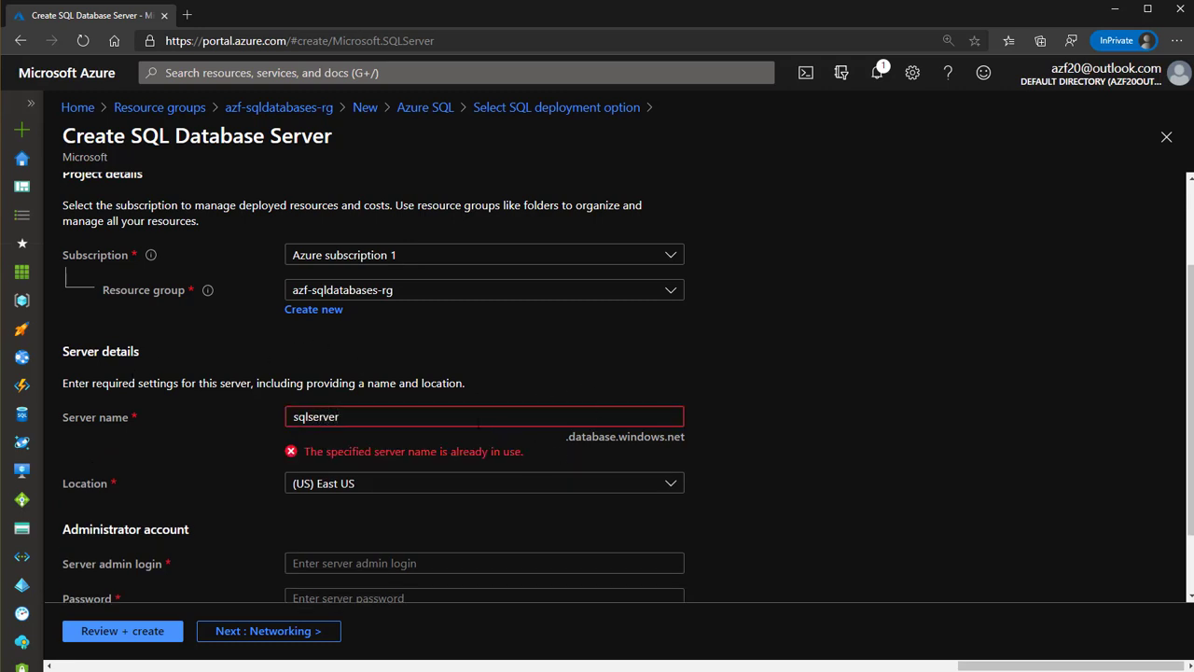
pyautogui.moveTo(391, 416); pyautogui.dragTo(211, 403)
pyautogui.write('azf-databaseserver-1')
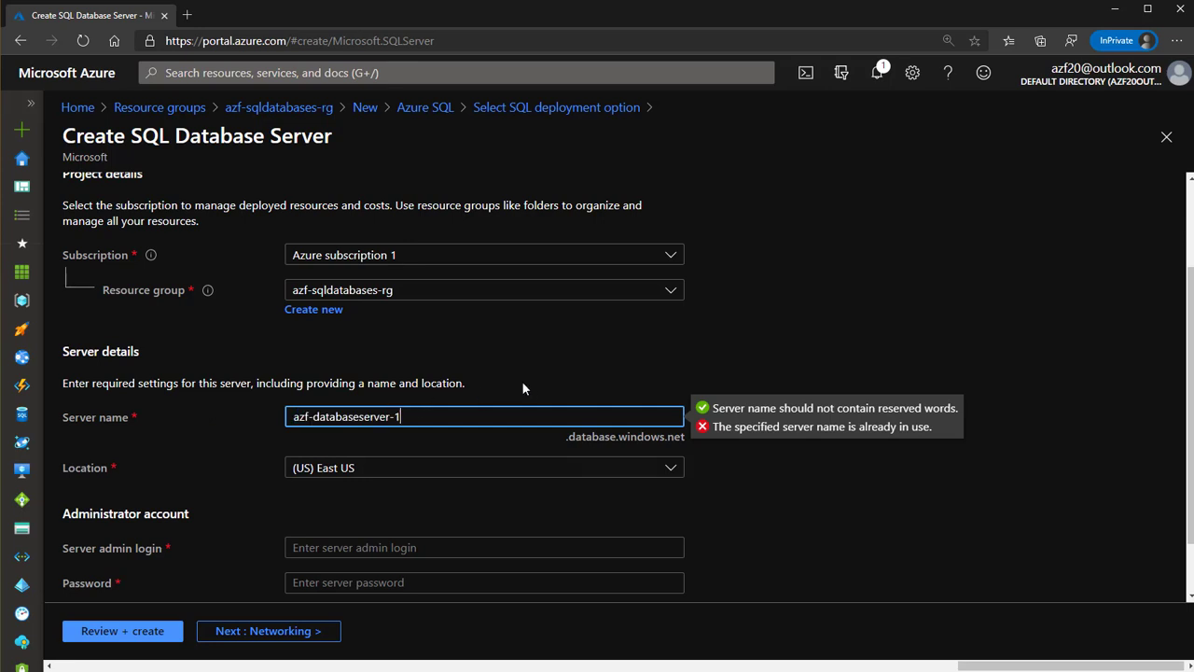
pyautogui.click(529, 380)
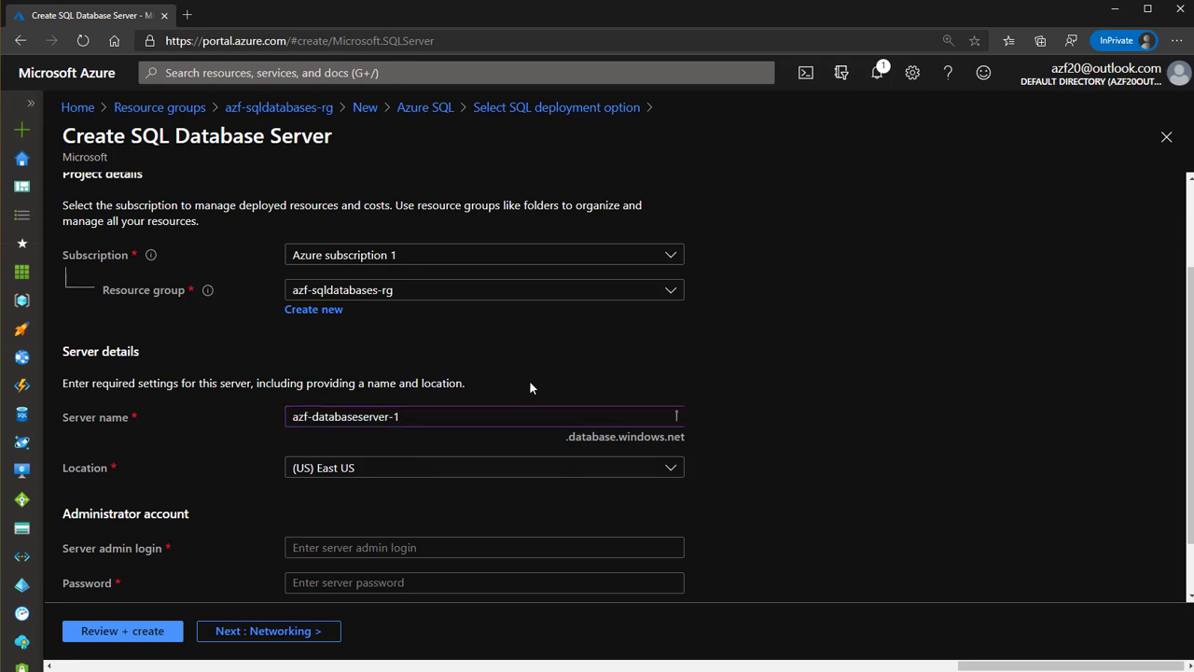
# Set admin login serveradmin, enter and confirm the password, and continue to Networking
pyautogui.scroll(-1, 341, 471)
pyautogui.click(339, 477)
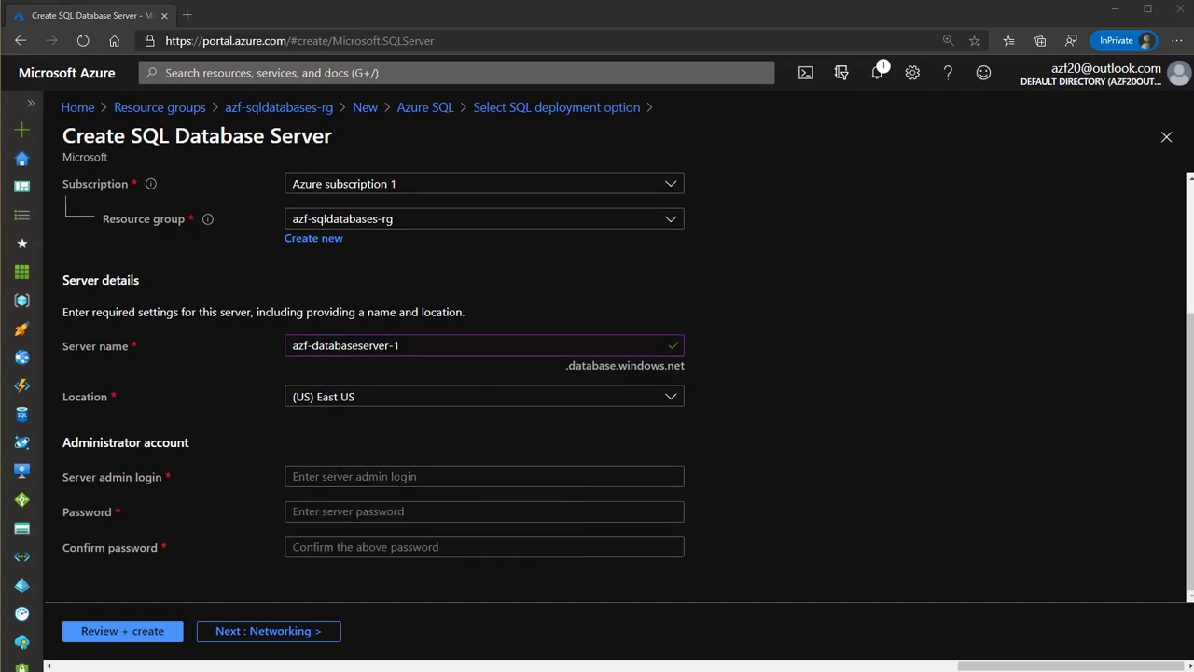
pyautogui.click(398, 476)
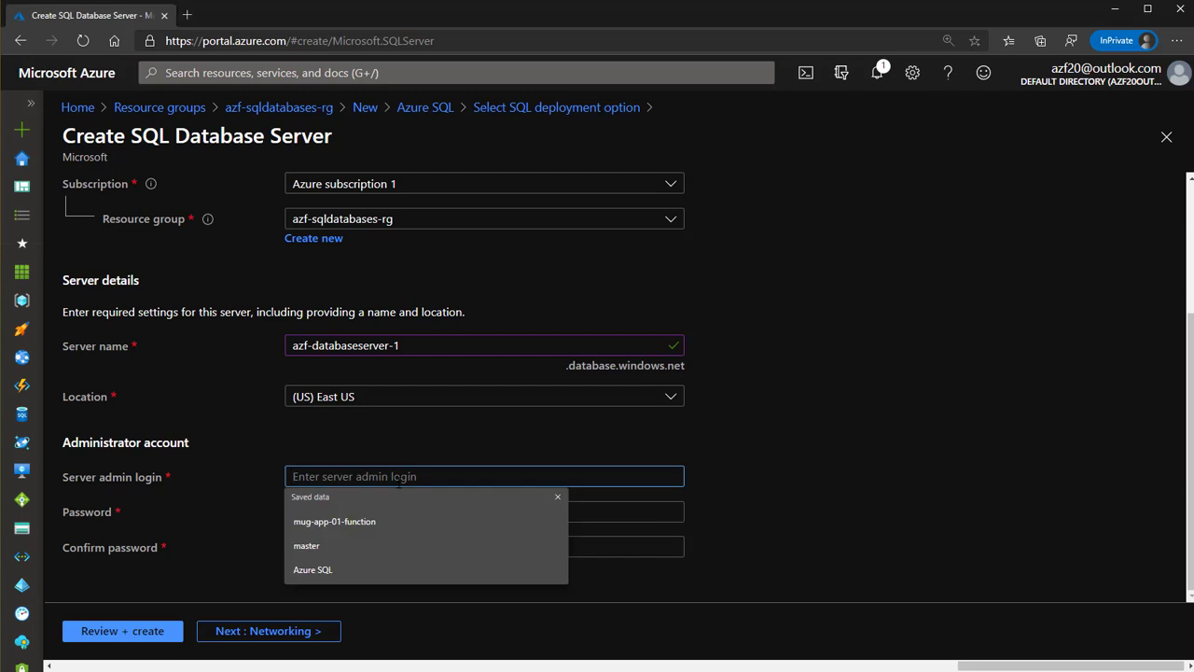
pyautogui.write('server')
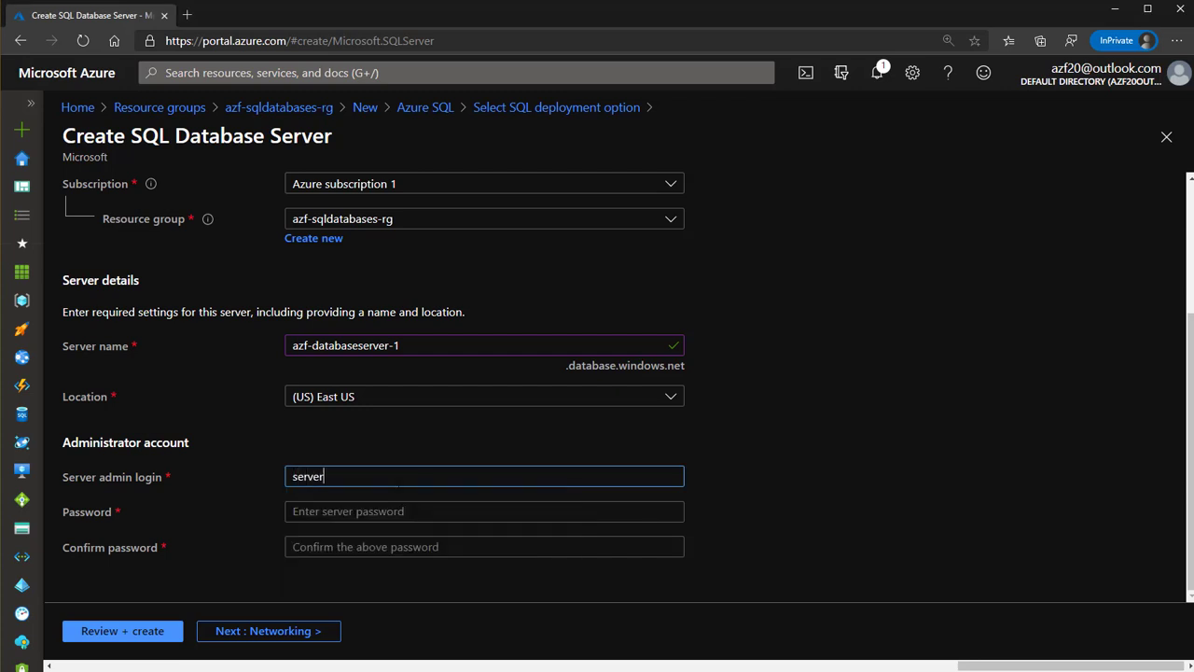
pyautogui.write('admin')
pyautogui.press('Tab')
pyautogui.write('***')
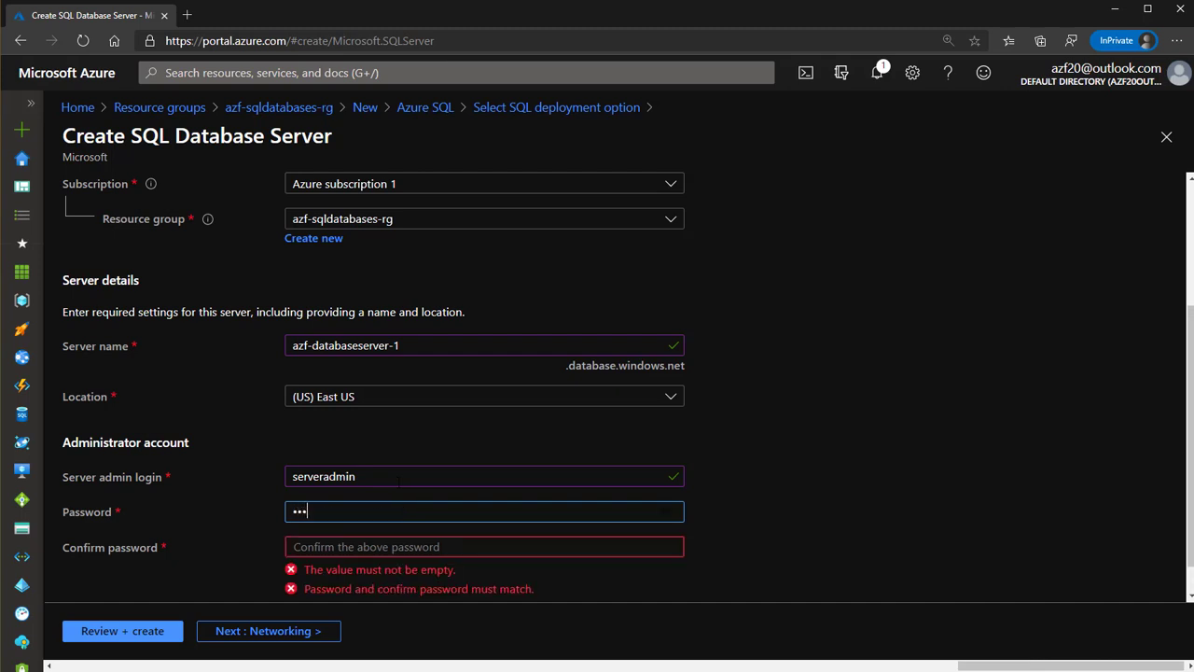
pyautogui.write('*************')
pyautogui.press('Tab')
pyautogui.write('****')
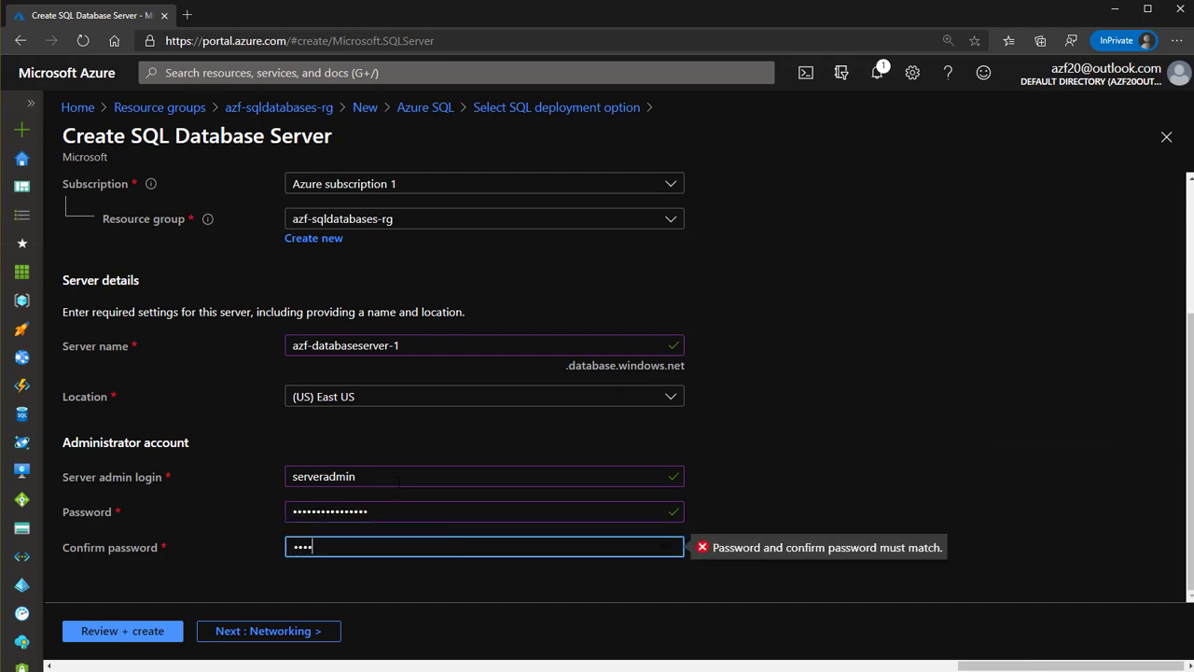
pyautogui.write('************')
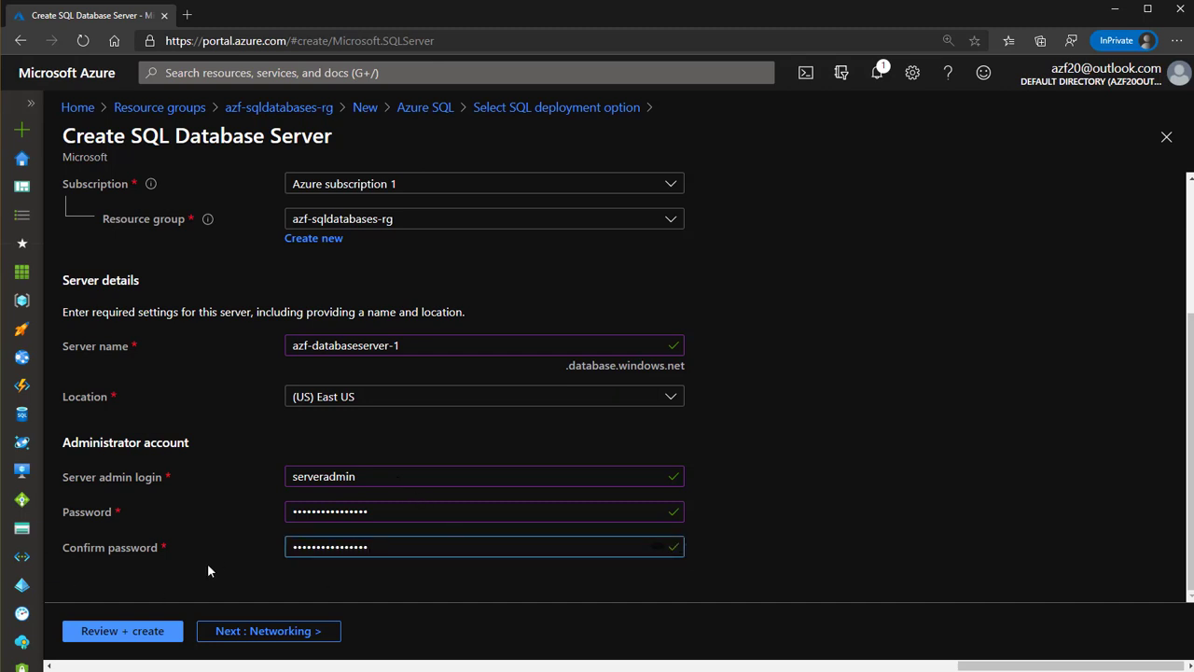
pyautogui.click(287, 638)
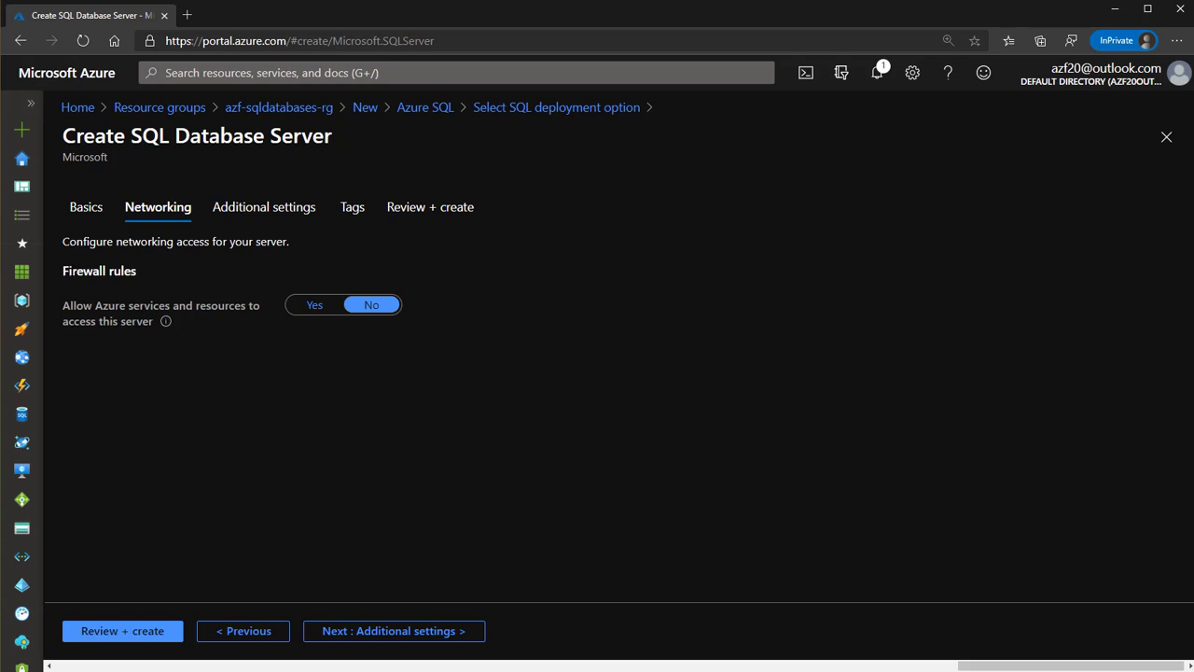
# Leave 'Allow Azure services' access set to No and move on to Additional settings
pyautogui.moveTo(63, 272); pyautogui.dragTo(130, 291)
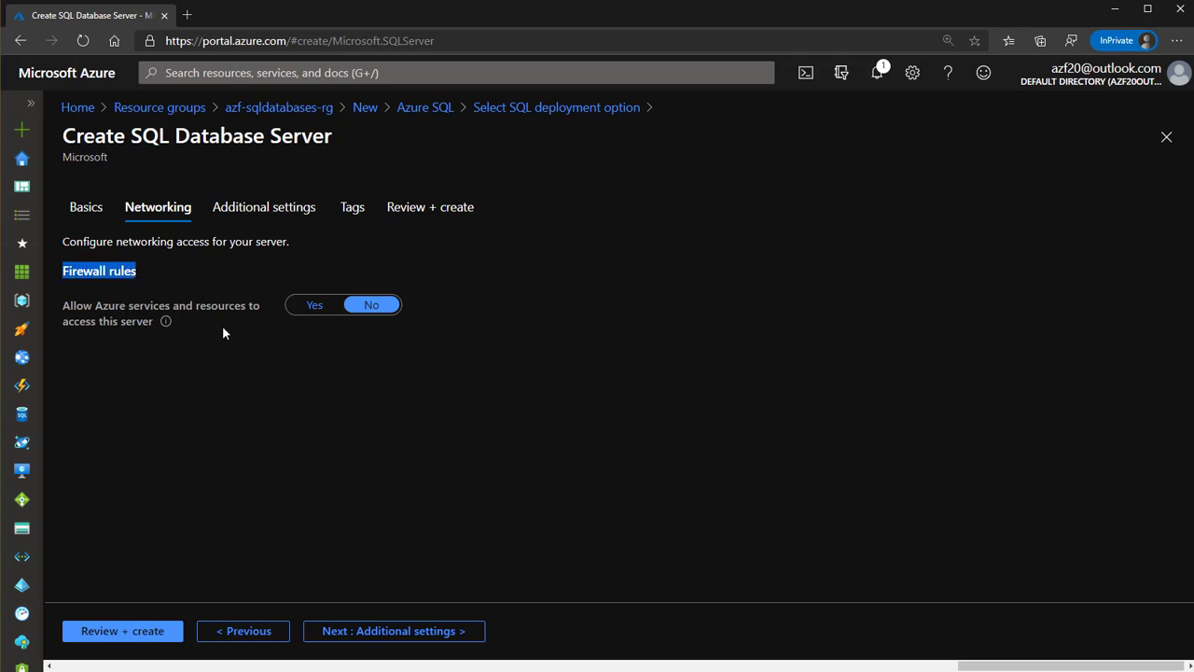
pyautogui.click(319, 313)
pyautogui.click(384, 314)
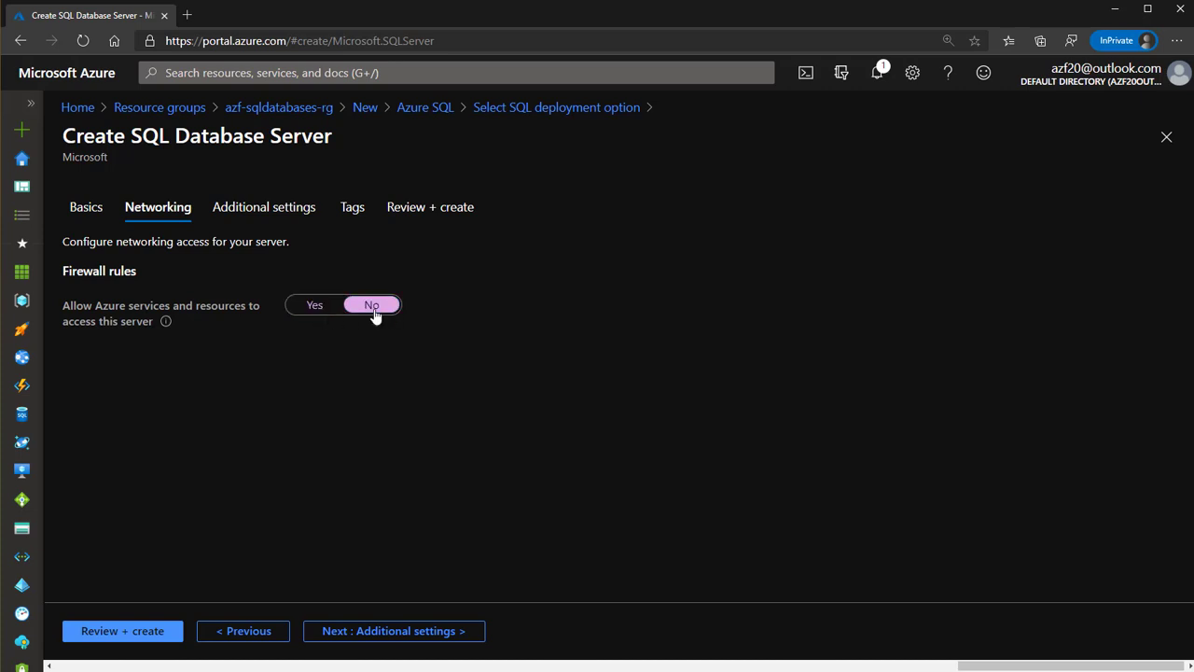
pyautogui.click(341, 307)
pyautogui.click(374, 304)
pyautogui.moveTo(165, 321)
pyautogui.click(312, 308)
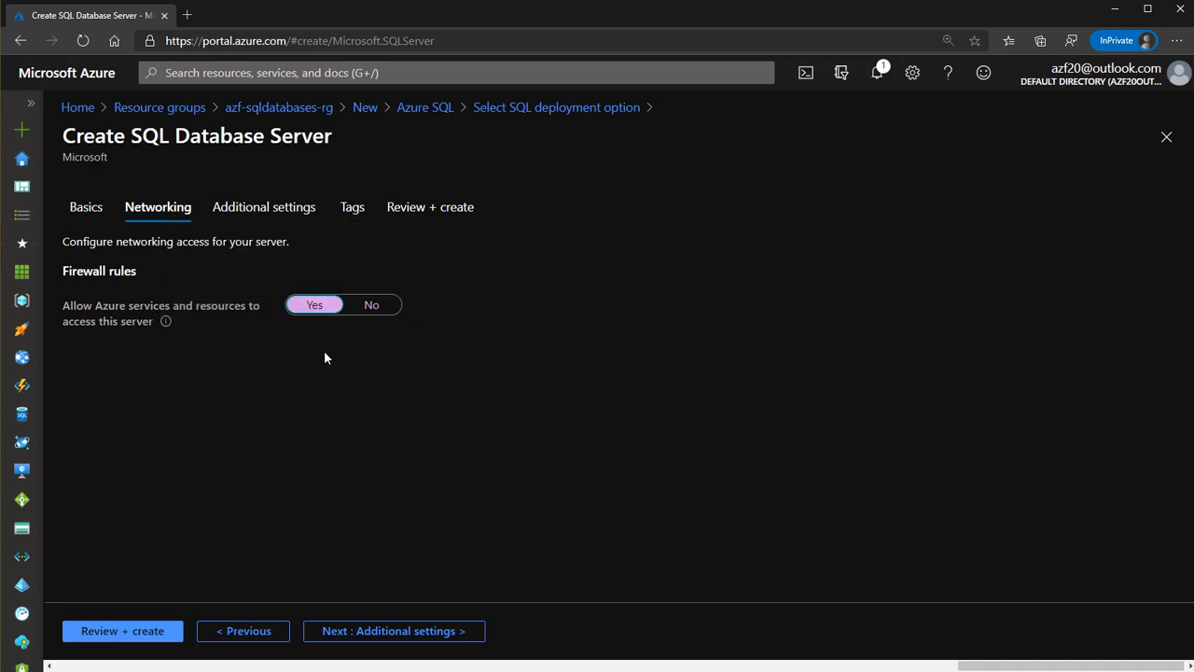
pyautogui.click(379, 308)
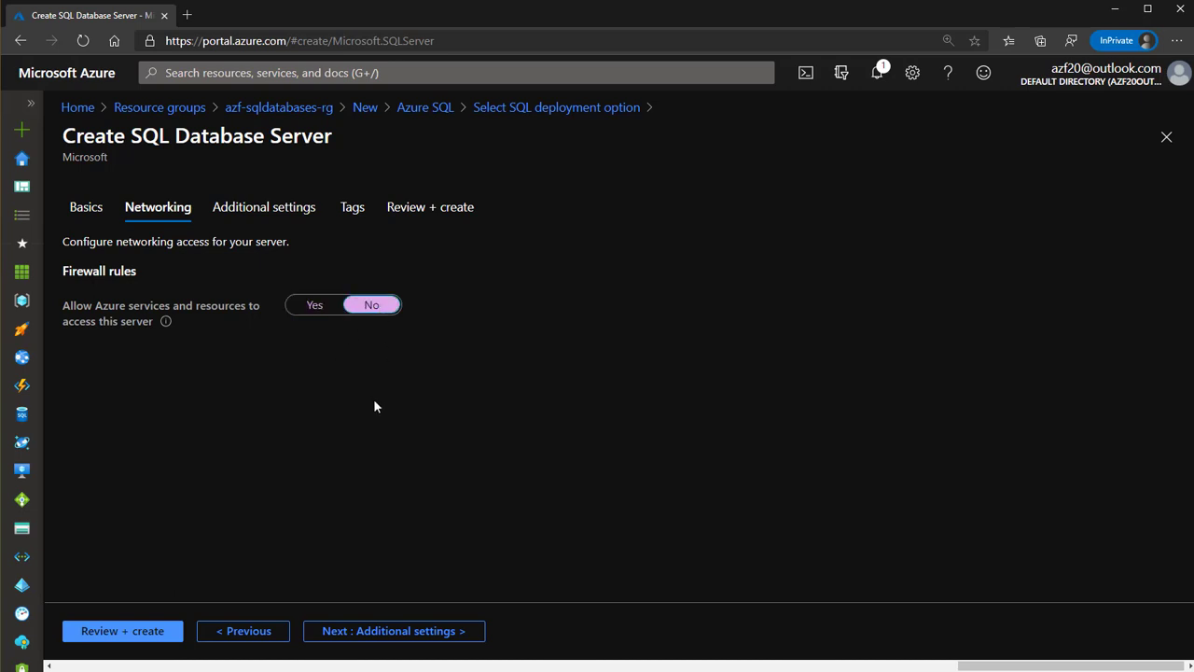
pyautogui.click(385, 632)
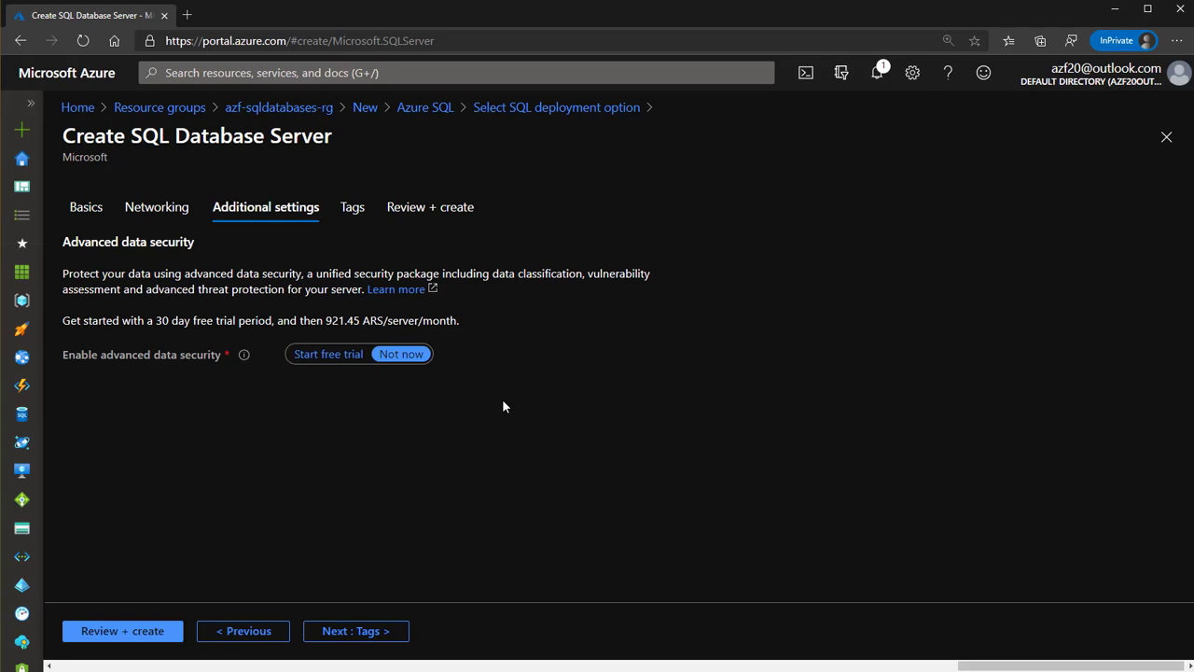
# Skip Tags, review the summary showing no additional charges, and create the server
pyautogui.click(362, 633)
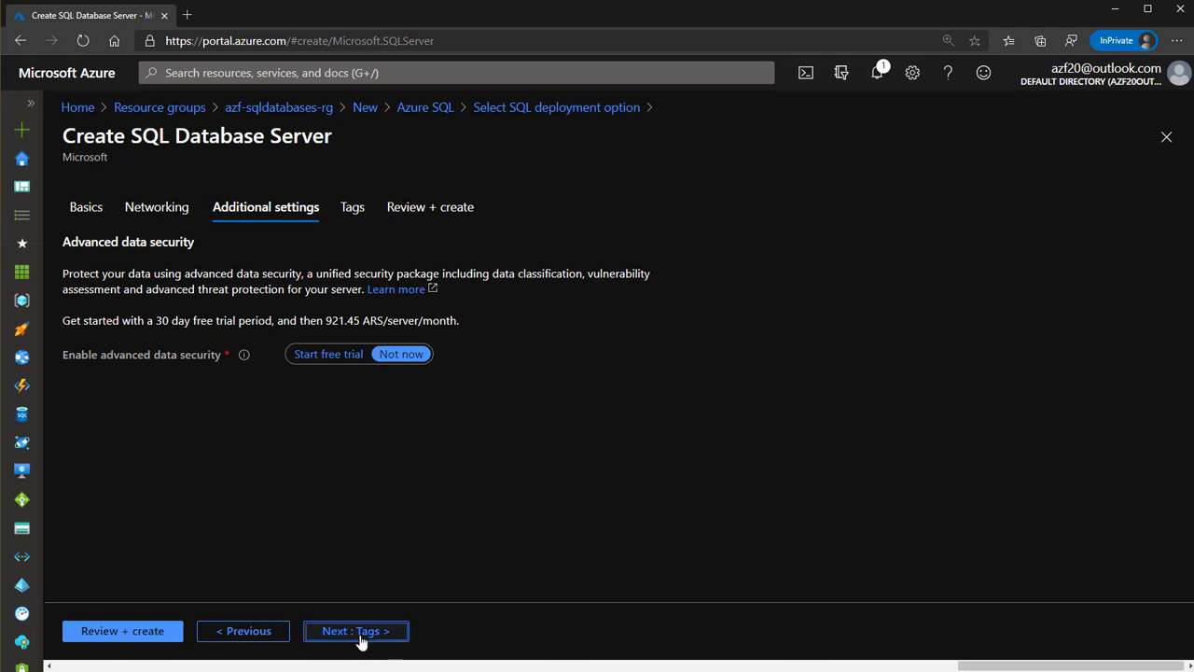
pyautogui.click(380, 637)
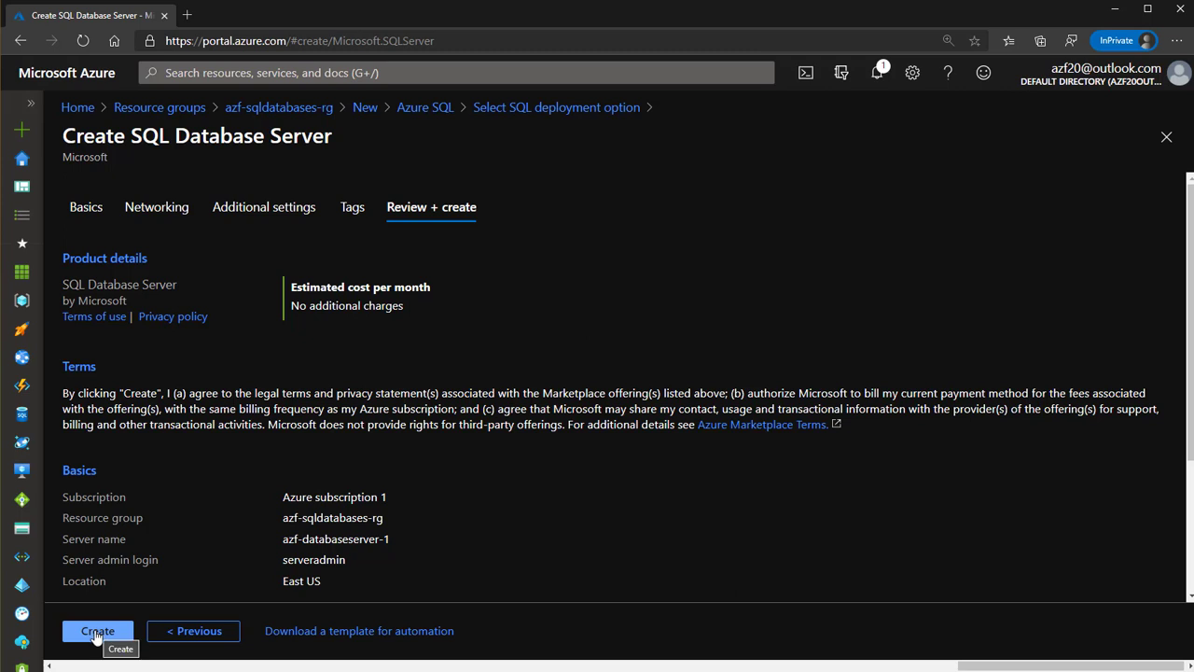
pyautogui.moveTo(404, 304); pyautogui.dragTo(290, 322)
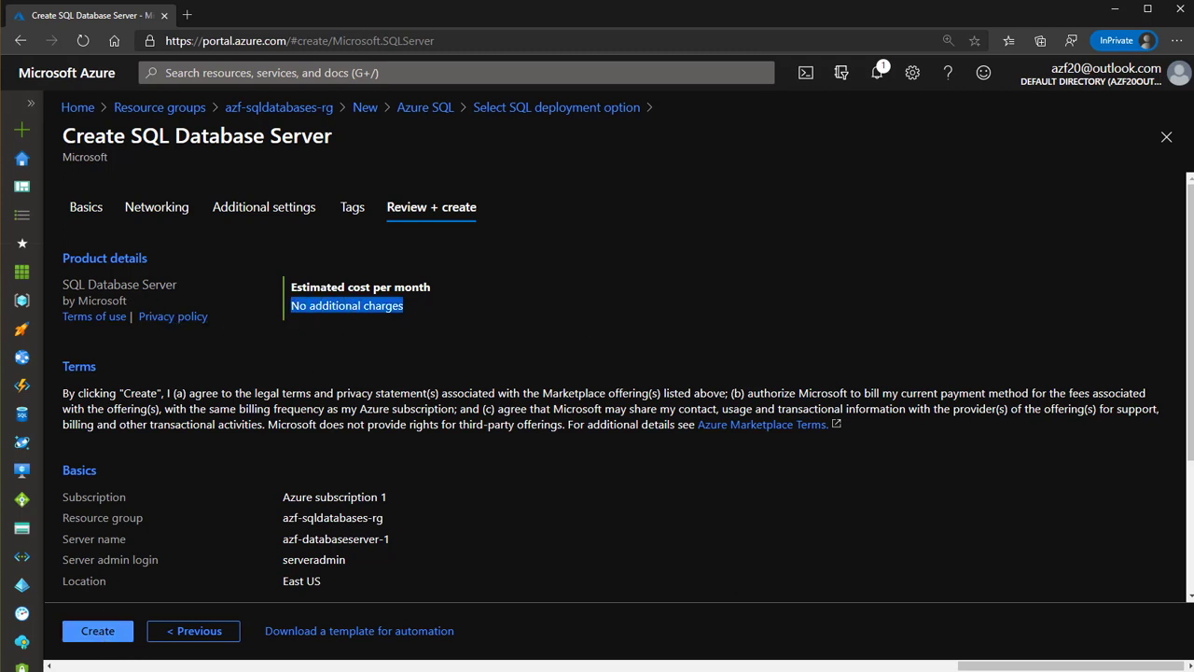
pyautogui.click(101, 627)
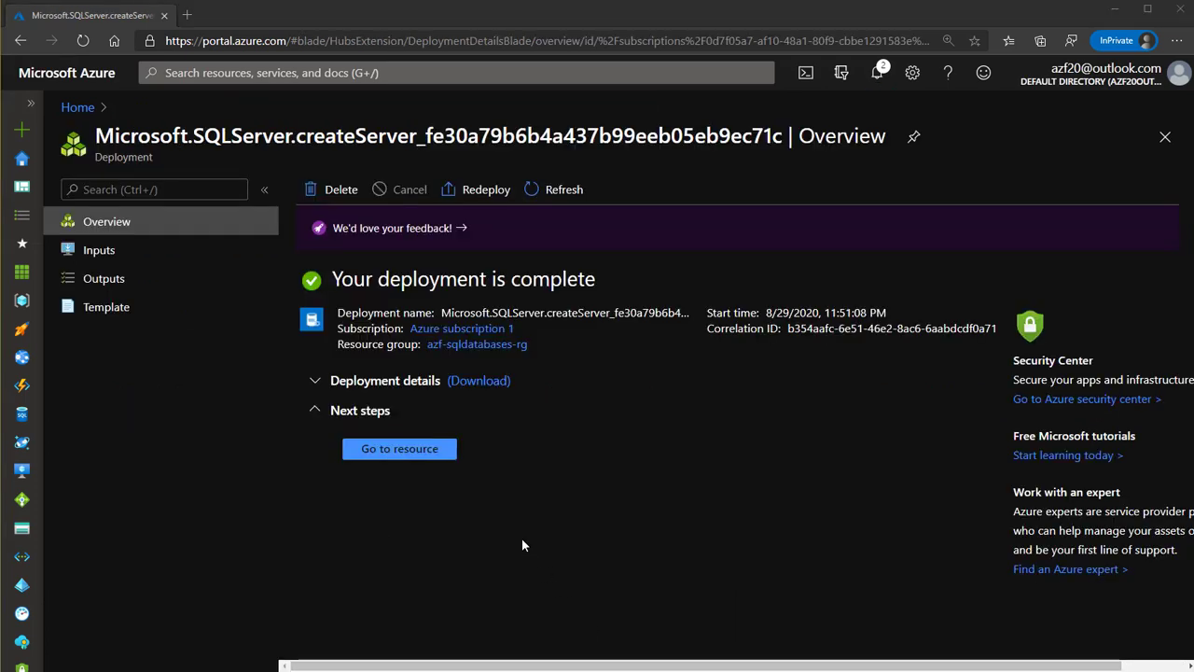
# Go to the newly deployed azf-databaseserver-1 resource
pyautogui.click(408, 457)
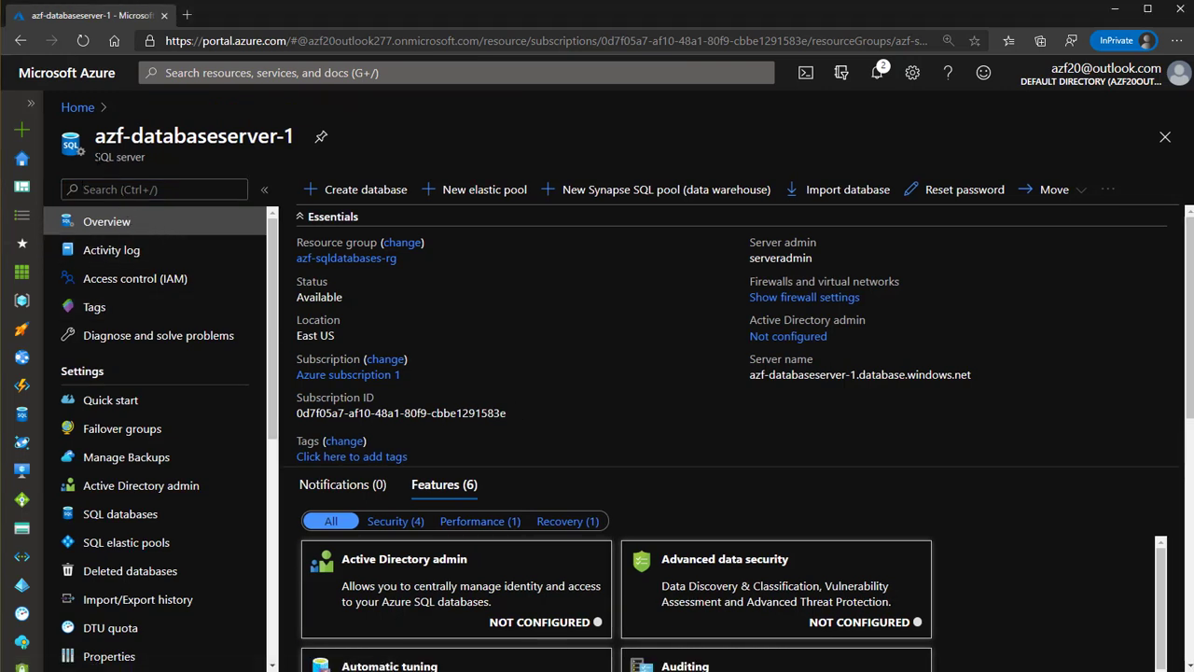
# Inspect the Overview essentials, including the address azf-databaseserver-1.database.windows.net
pyautogui.moveTo(94, 156); pyautogui.dragTo(148, 160)
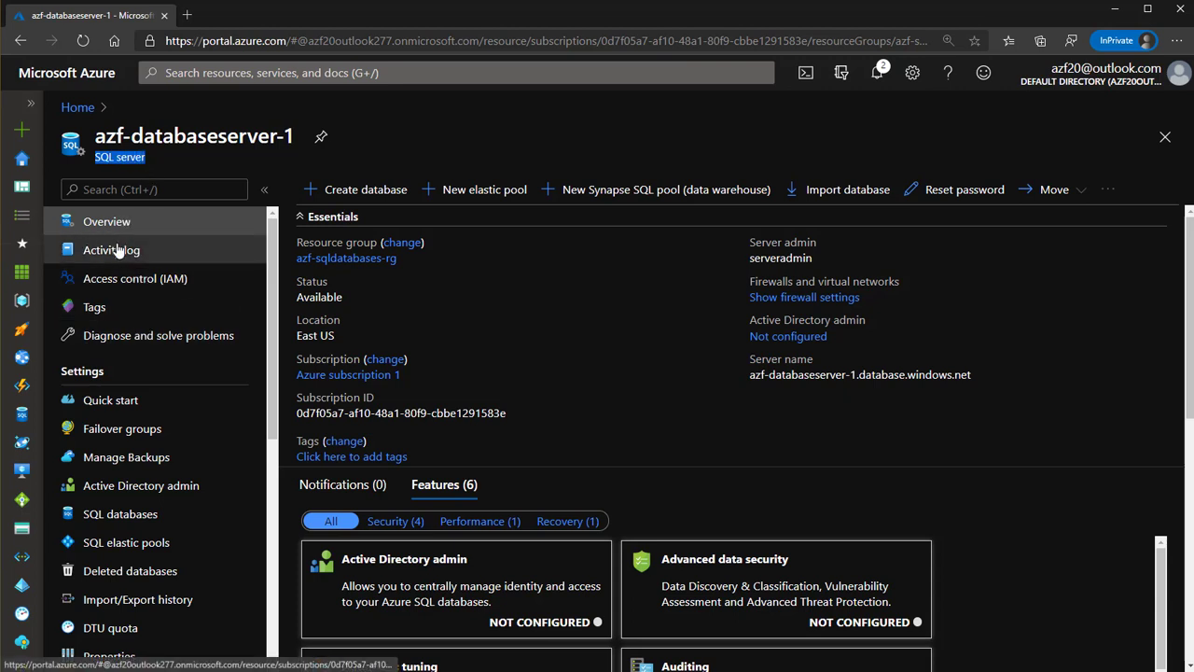
pyautogui.scroll(-5, 573, 378)
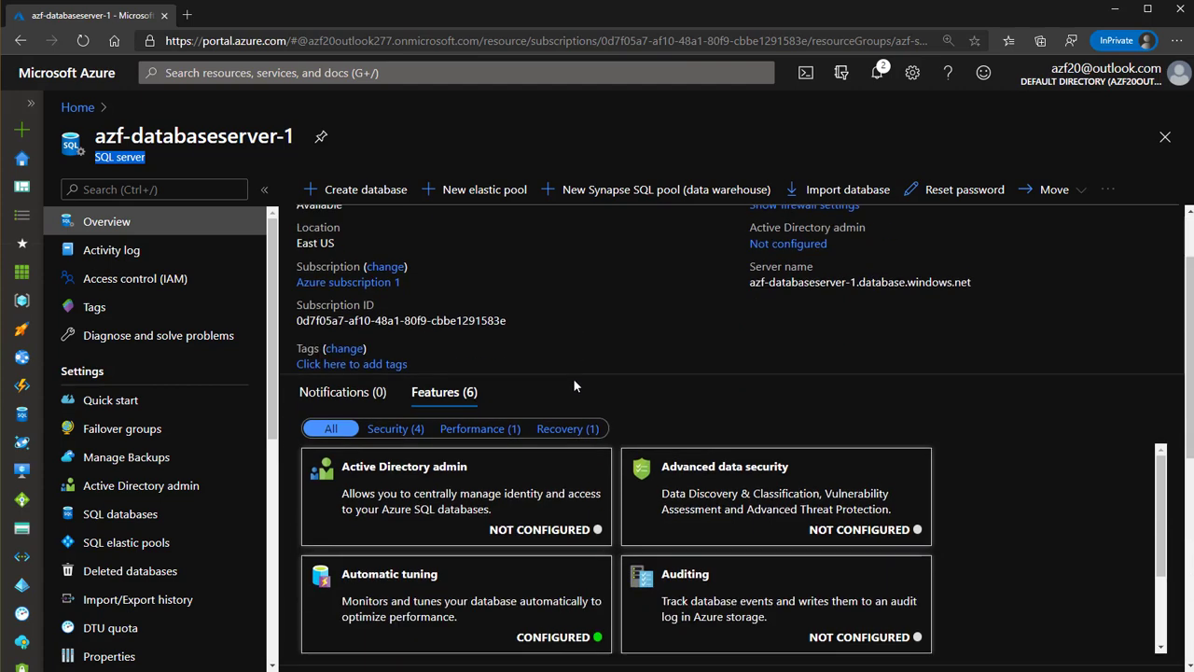
pyautogui.scroll(-2, 578, 392)
pyautogui.scroll(8, 573, 354)
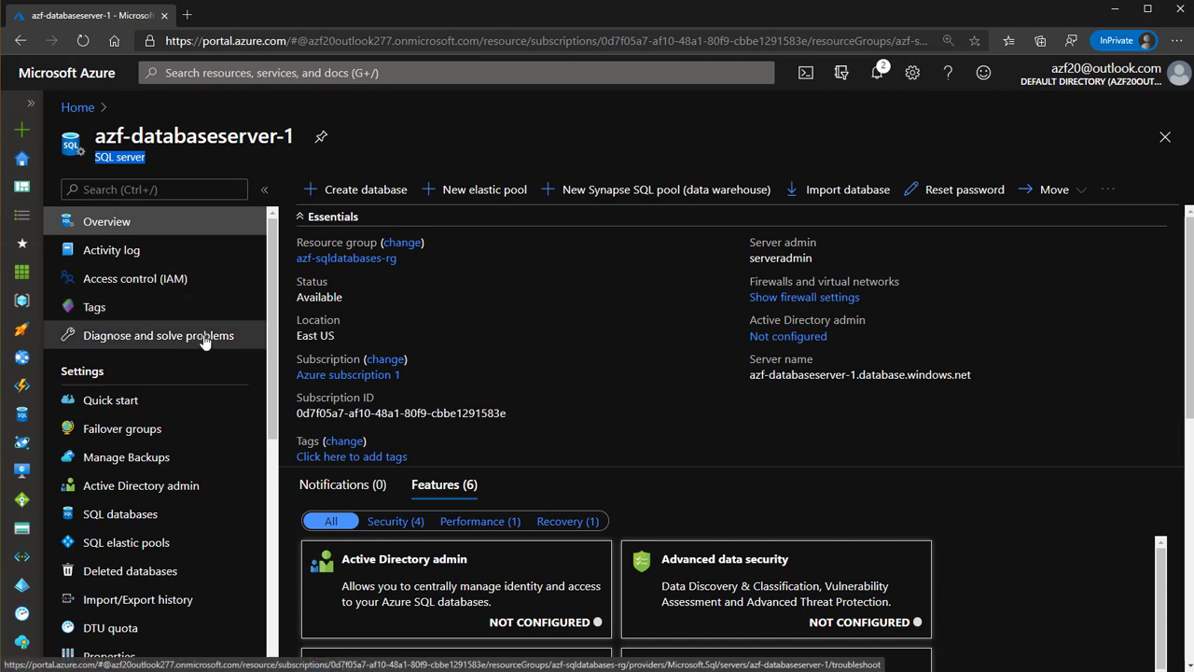
pyautogui.click(433, 316)
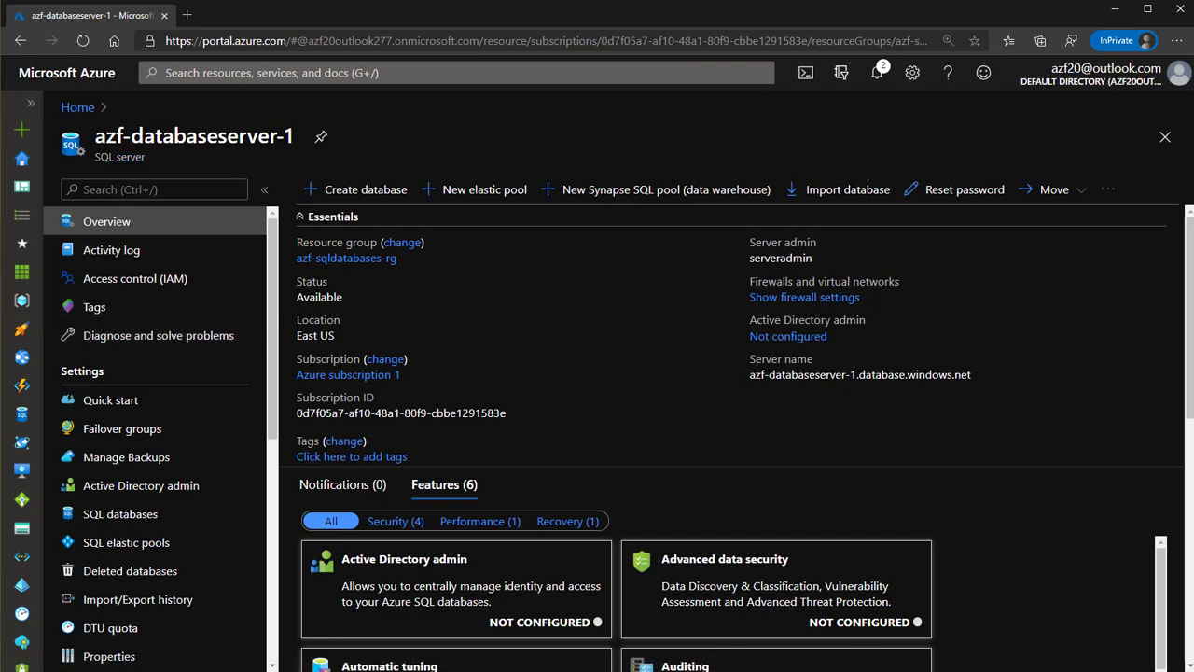
pyautogui.moveTo(148, 159); pyautogui.dragTo(94, 158)
pyautogui.click(418, 305)
pyautogui.moveTo(746, 374); pyautogui.dragTo(973, 378)
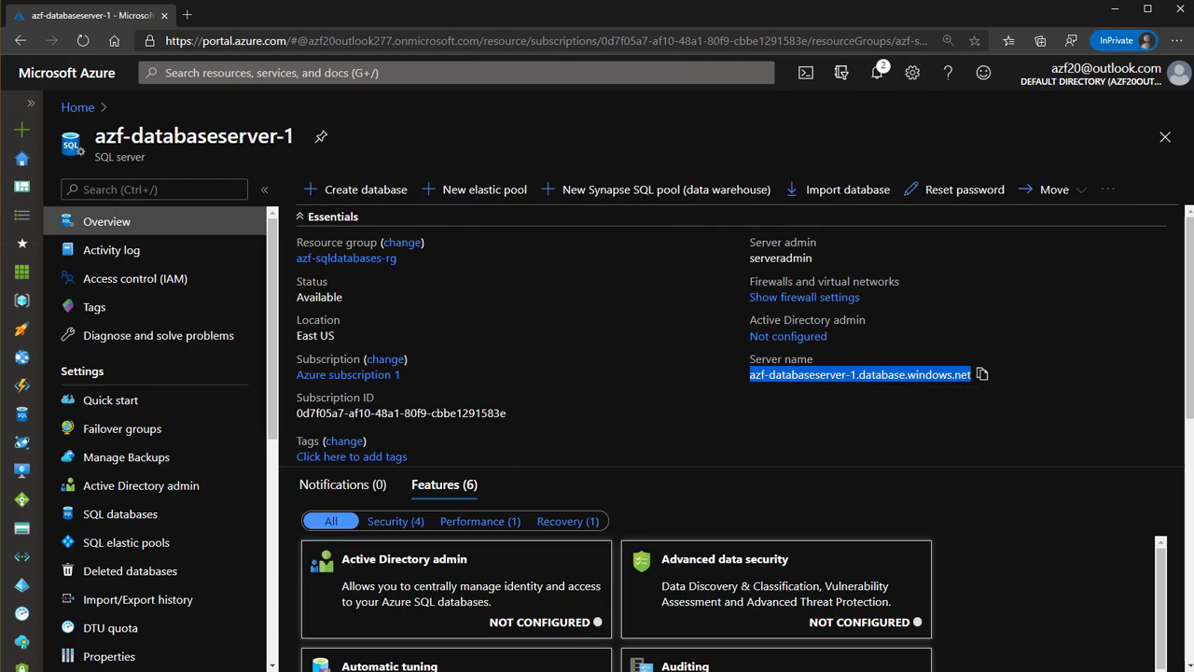
pyautogui.click(274, 361)
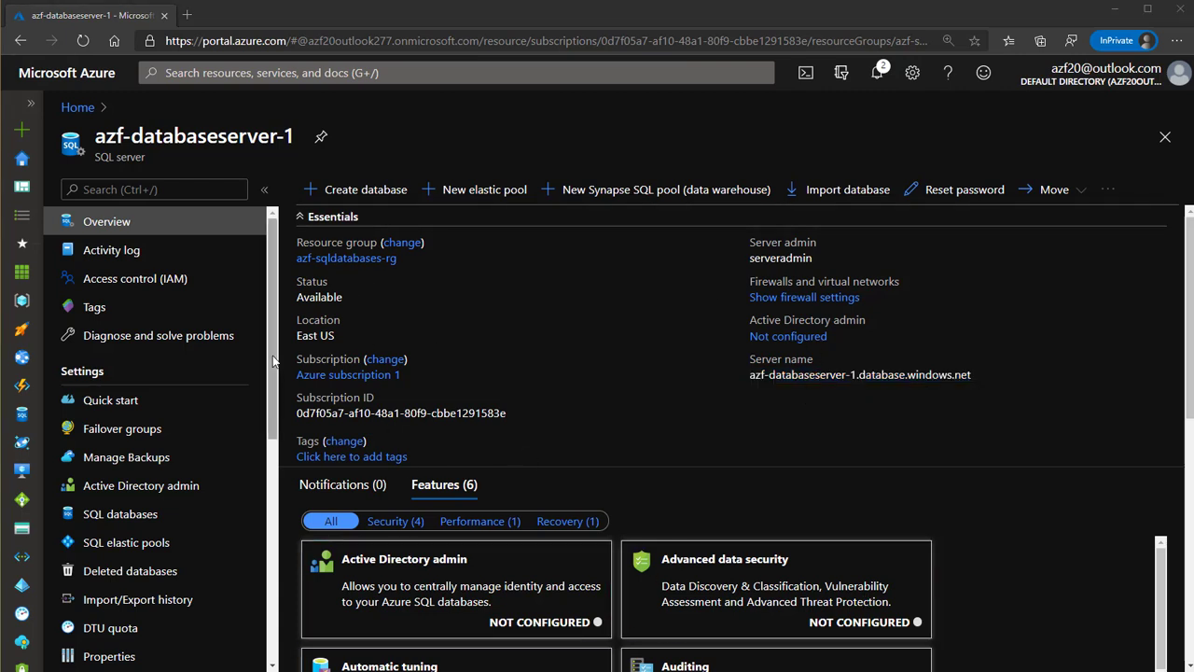
pyautogui.moveTo(273, 361); pyautogui.dragTo(276, 431)
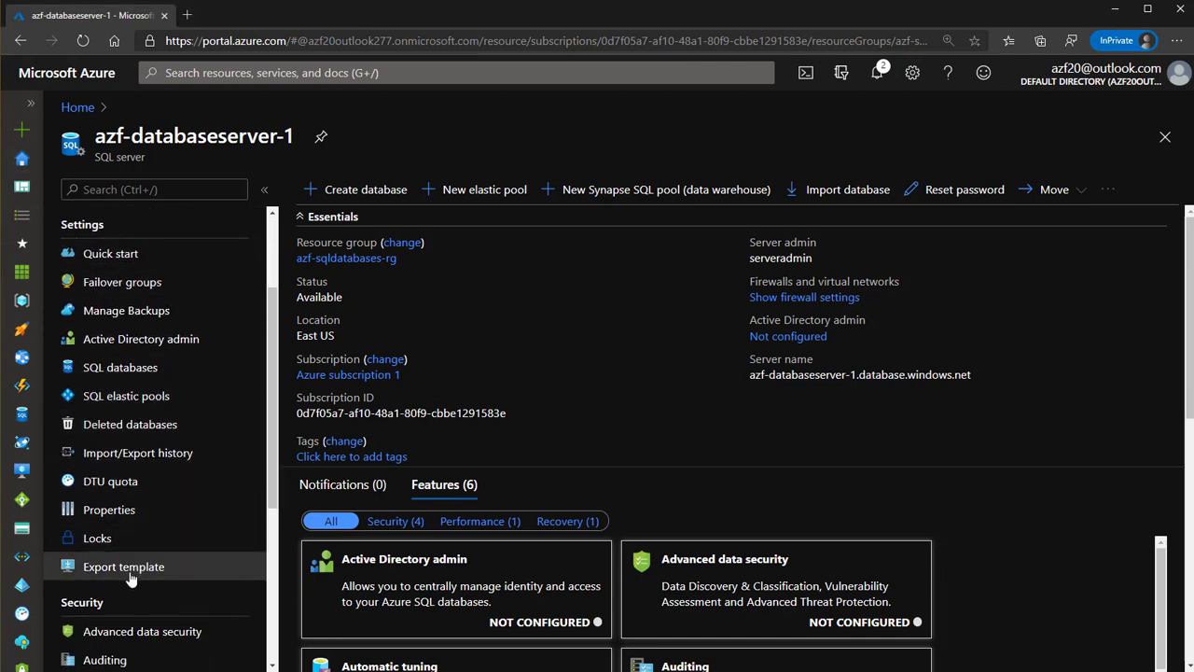
# Browse the server's Quick start, Failover groups and Manage Backups pages
pyautogui.click(134, 258)
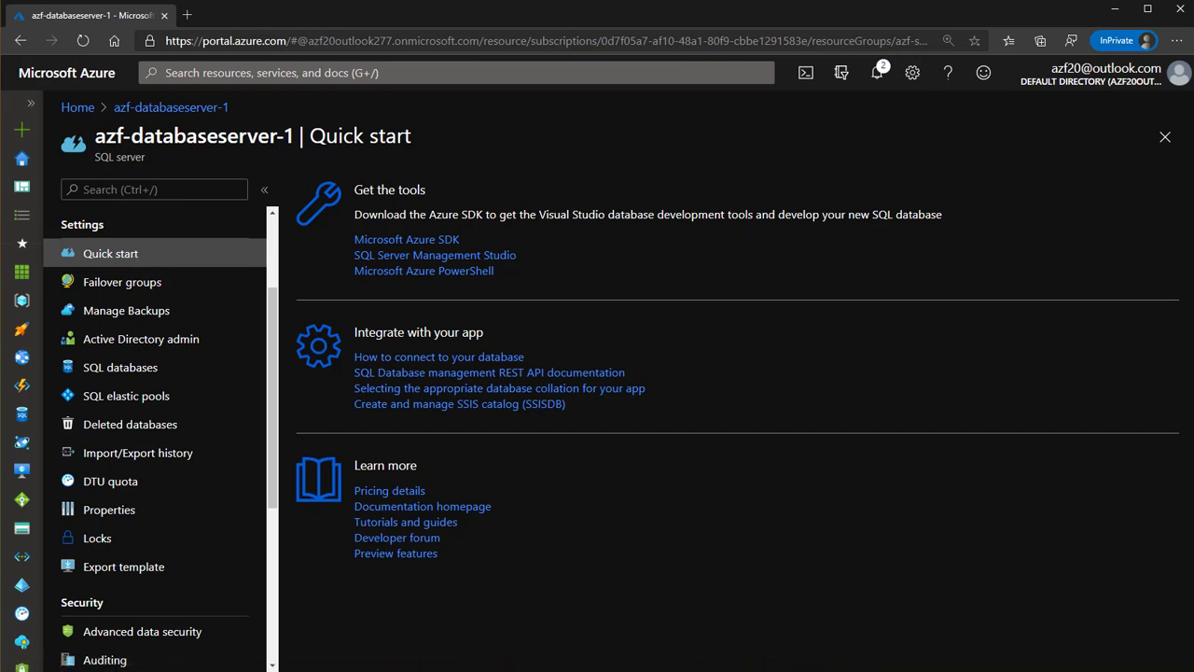
pyautogui.click(145, 285)
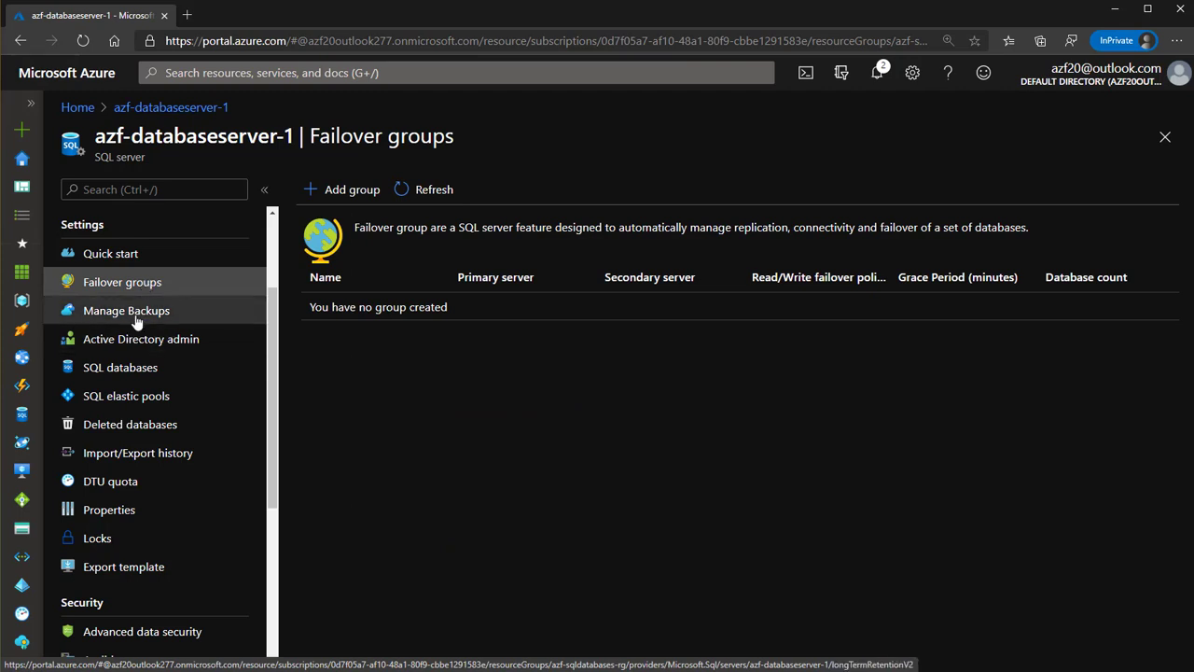
pyautogui.click(135, 316)
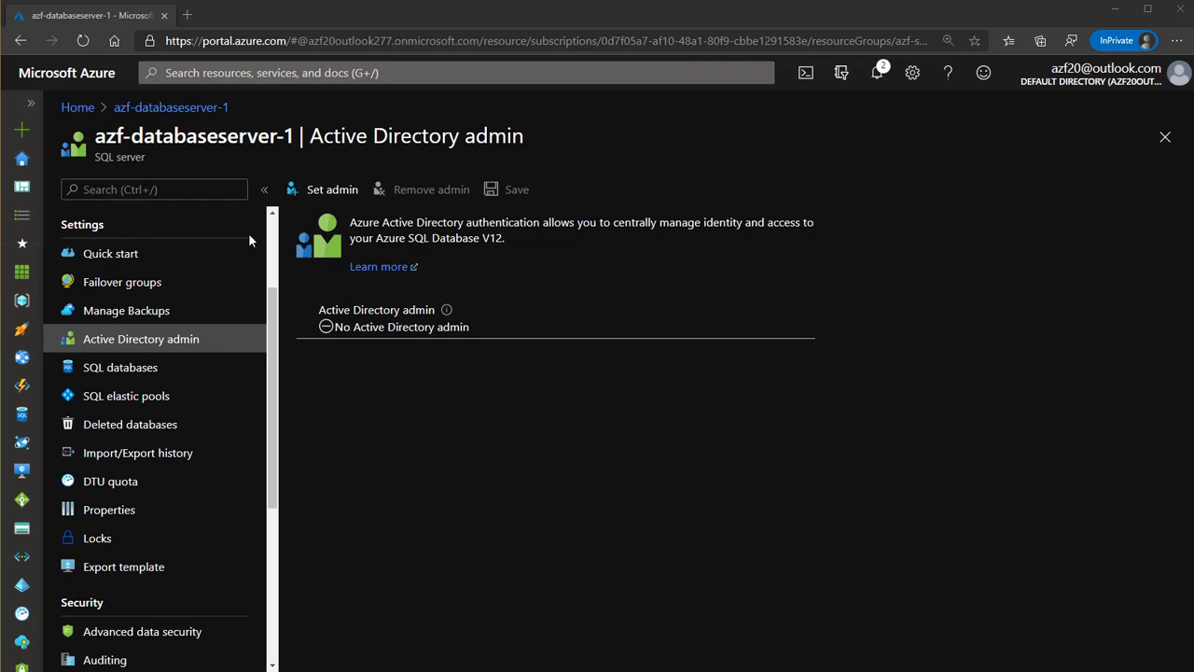
pyautogui.click(329, 193)
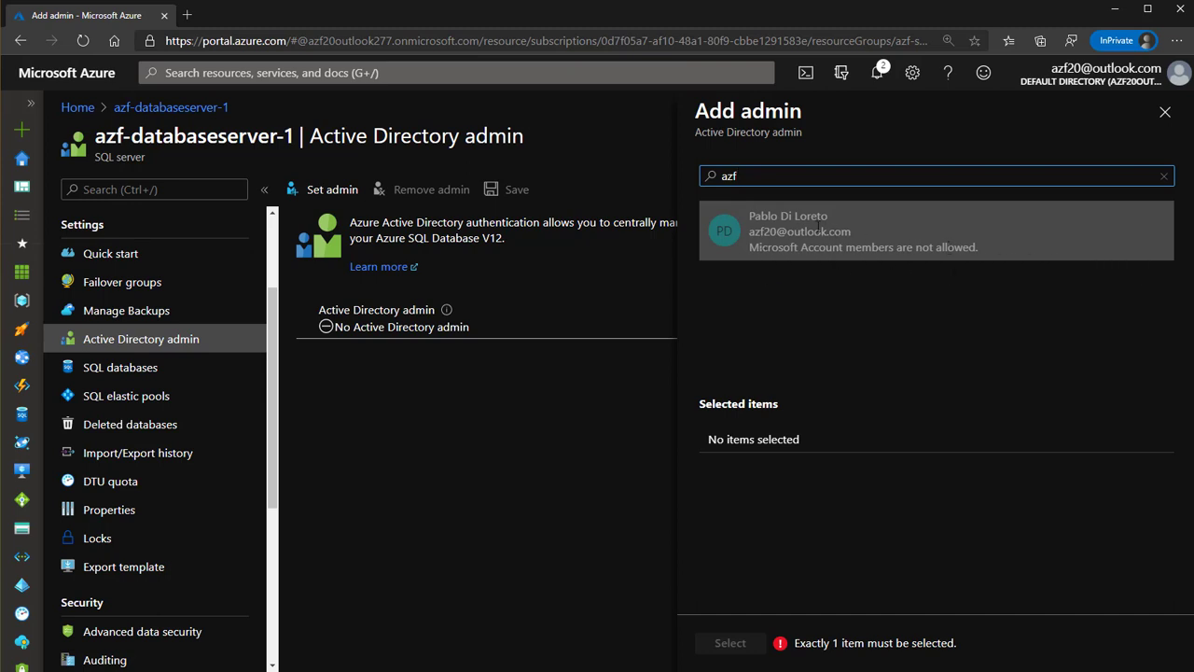
pyautogui.click(810, 223)
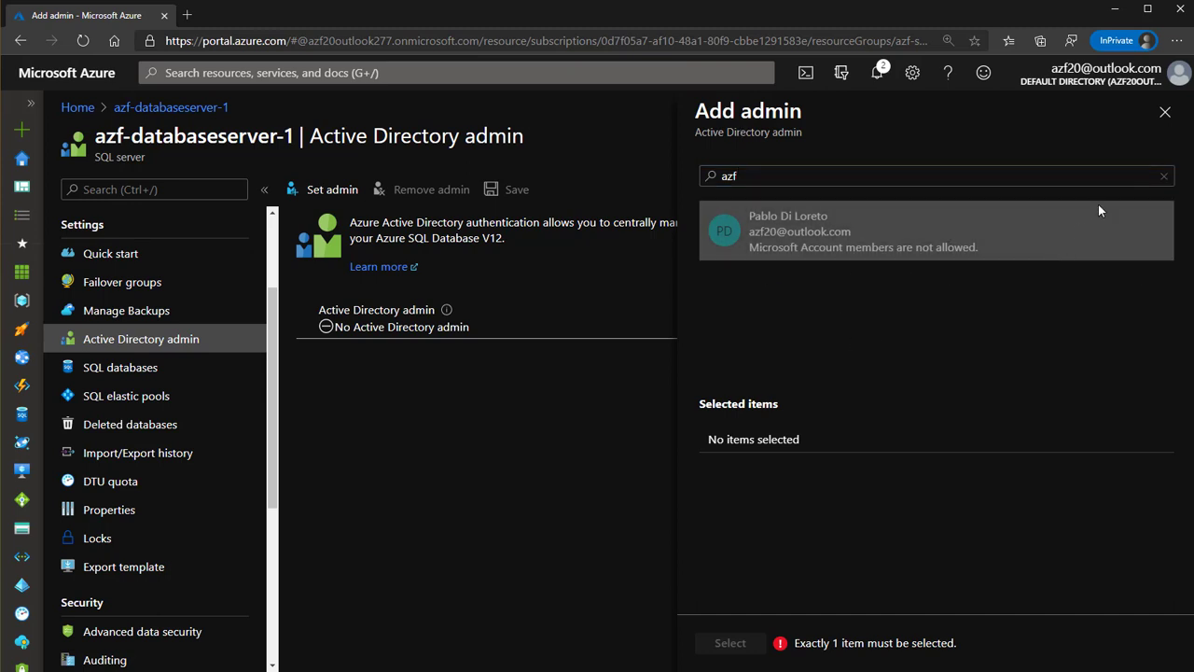
pyautogui.click(1162, 112)
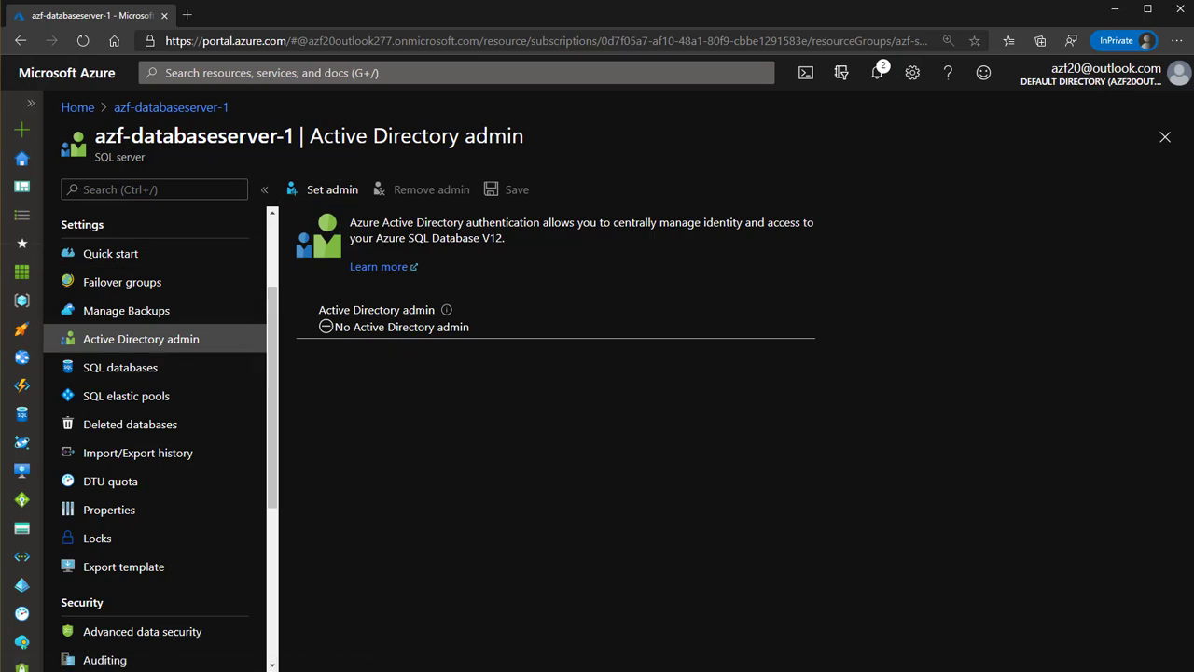
pyautogui.moveTo(350, 222); pyautogui.dragTo(464, 224)
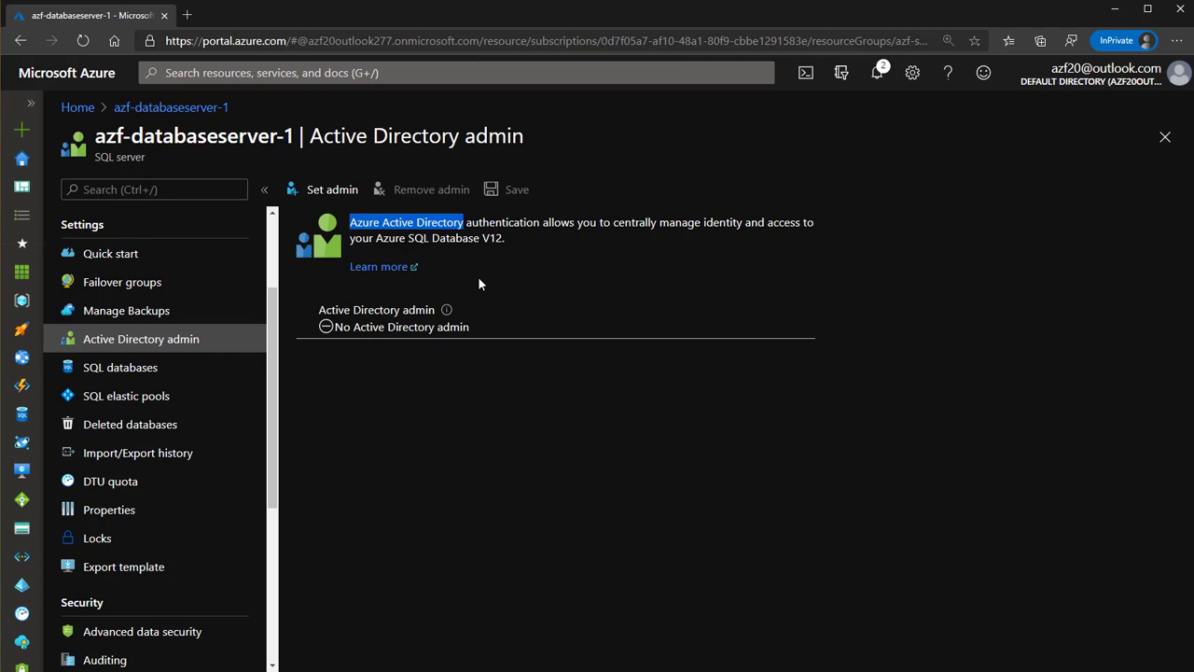
# Review SQL databases, elastic pools, deleted databases, and the DTU quota of 0 / 54000
pyautogui.click(121, 369)
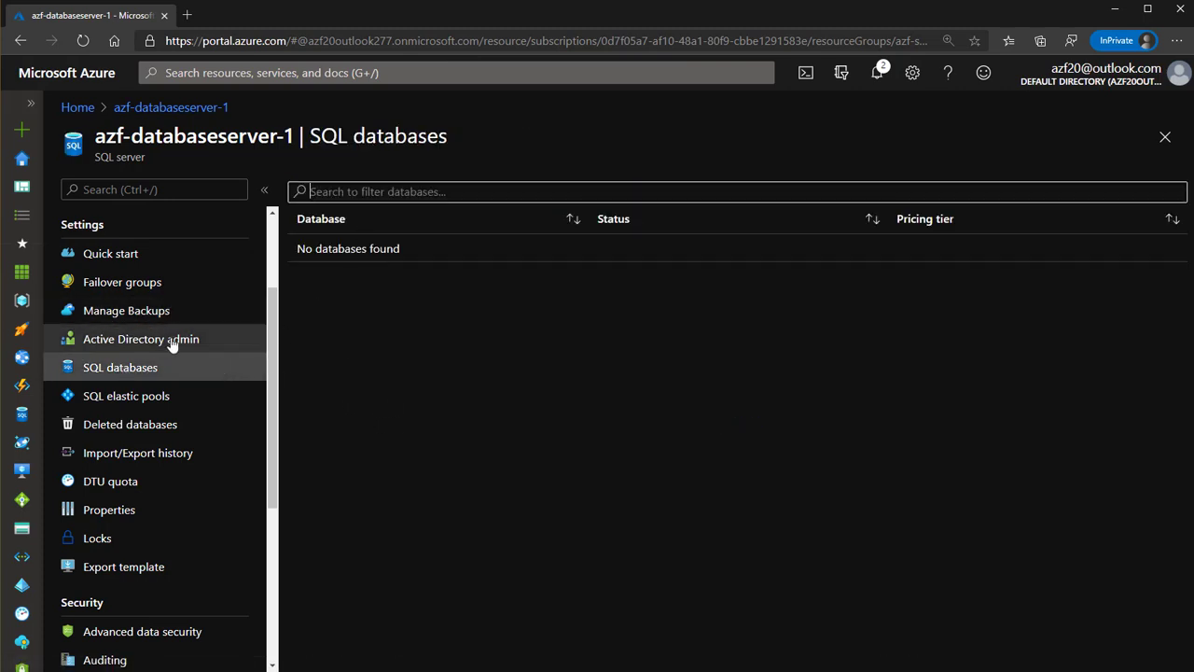
pyautogui.click(142, 399)
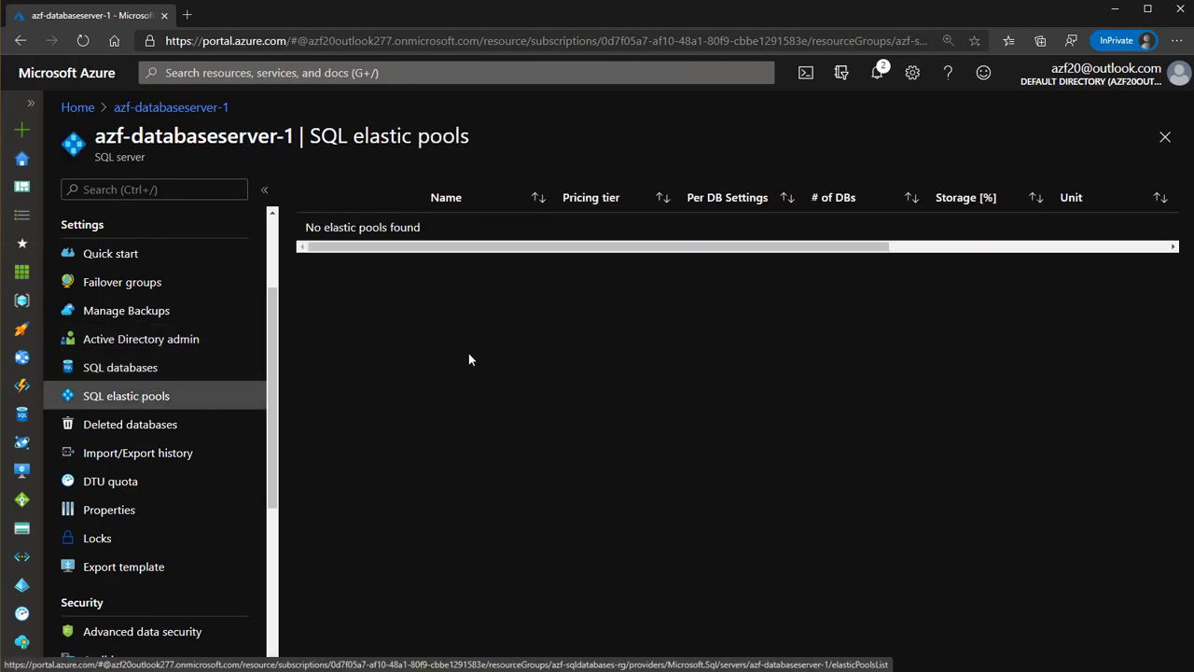
pyautogui.click(152, 434)
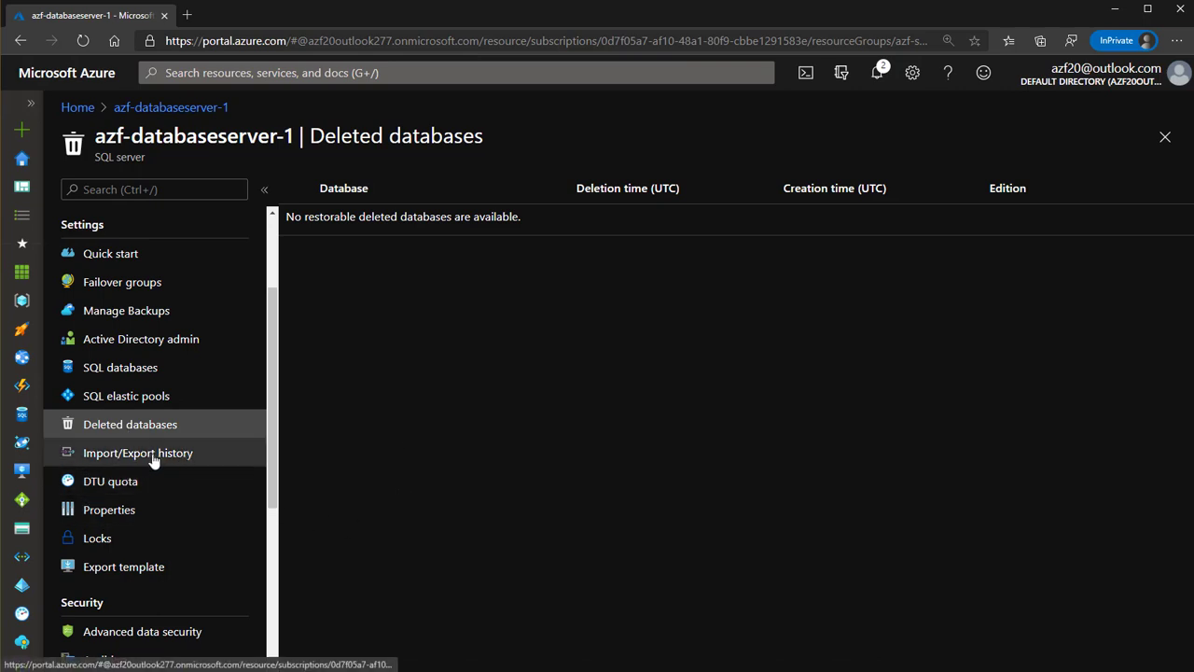
pyautogui.click(131, 482)
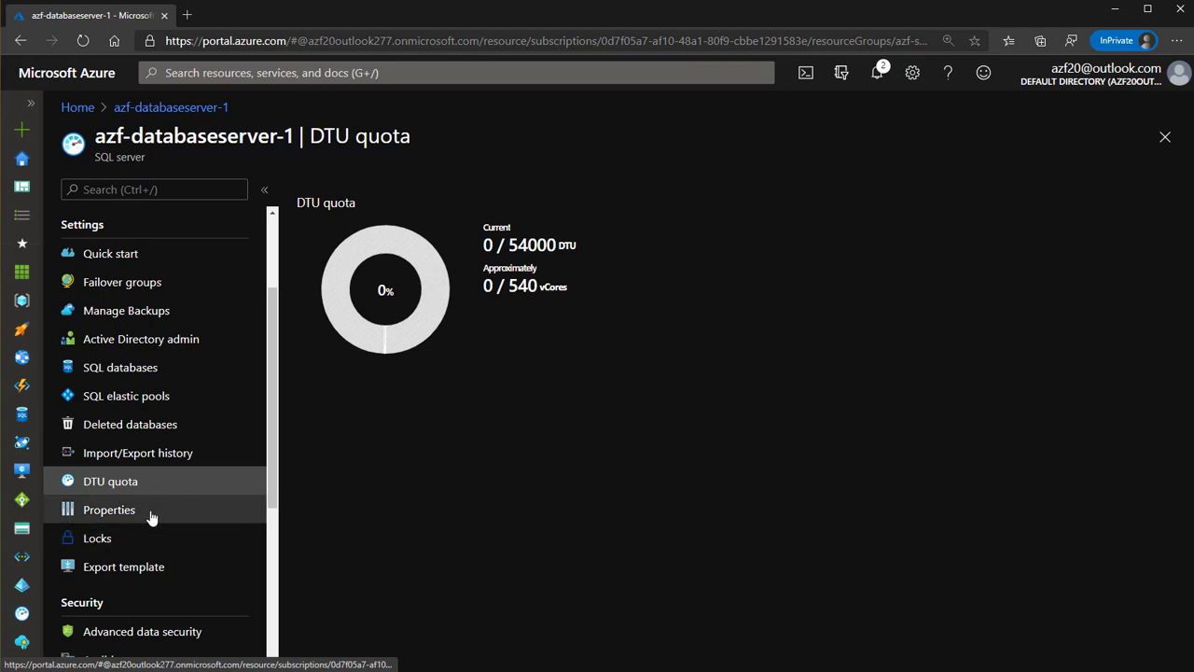
pyautogui.scroll(-2, 152, 511)
pyautogui.scroll(2, 152, 512)
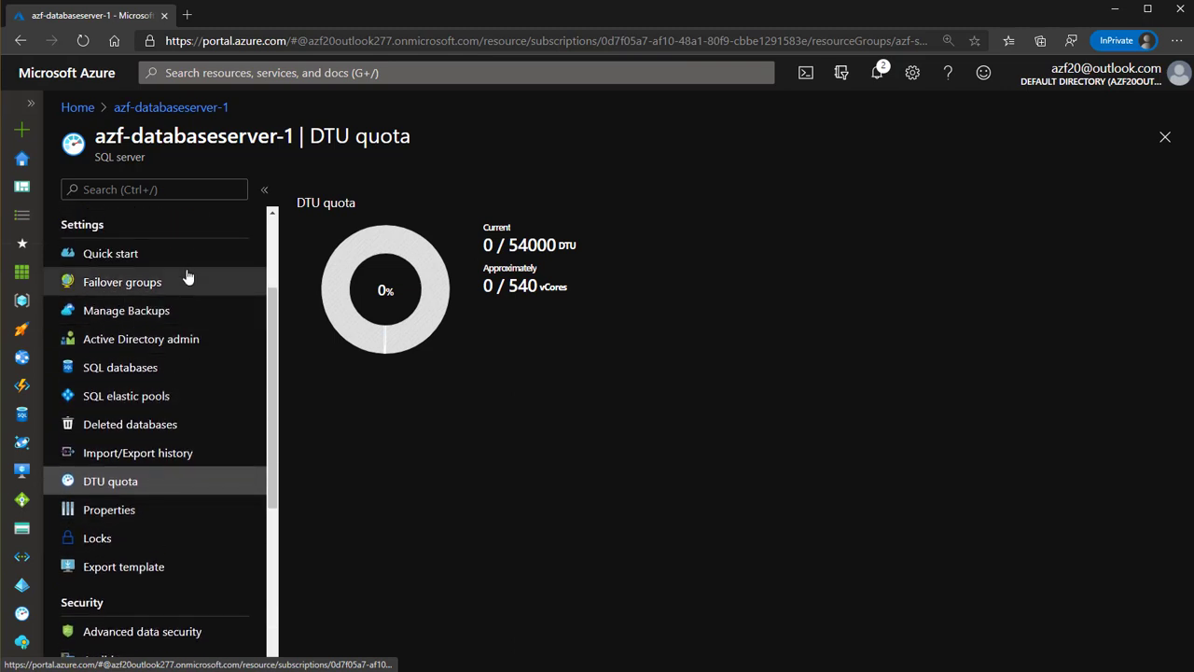
pyautogui.scroll(-4, 129, 511)
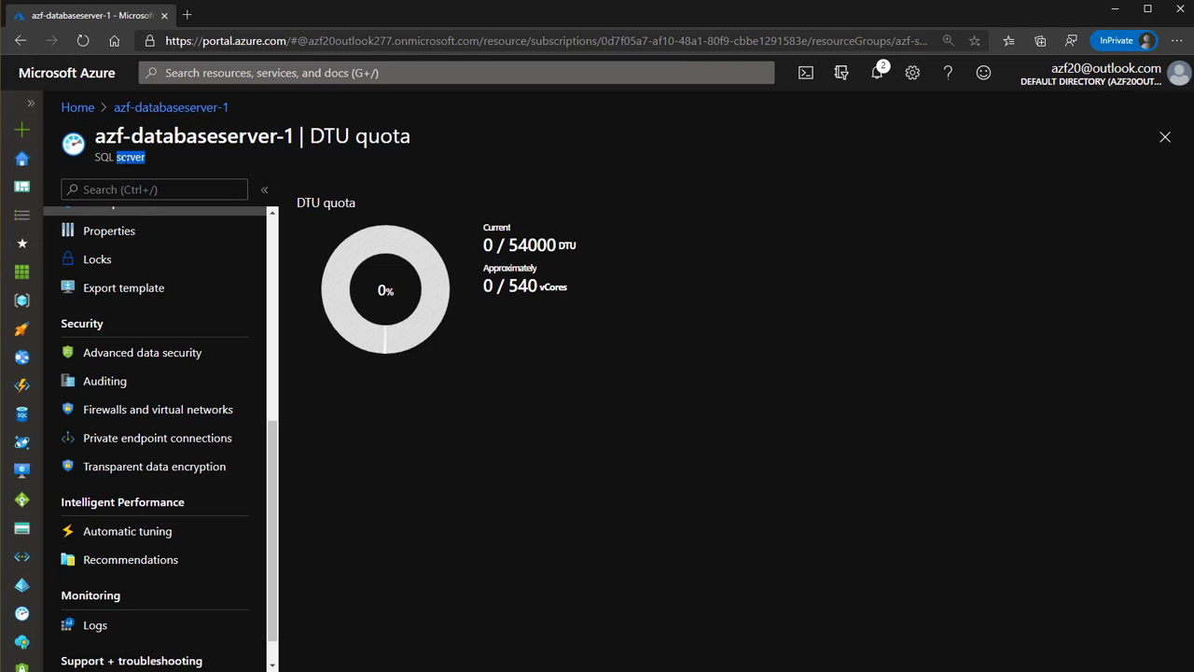
pyautogui.moveTo(116, 157); pyautogui.dragTo(95, 156)
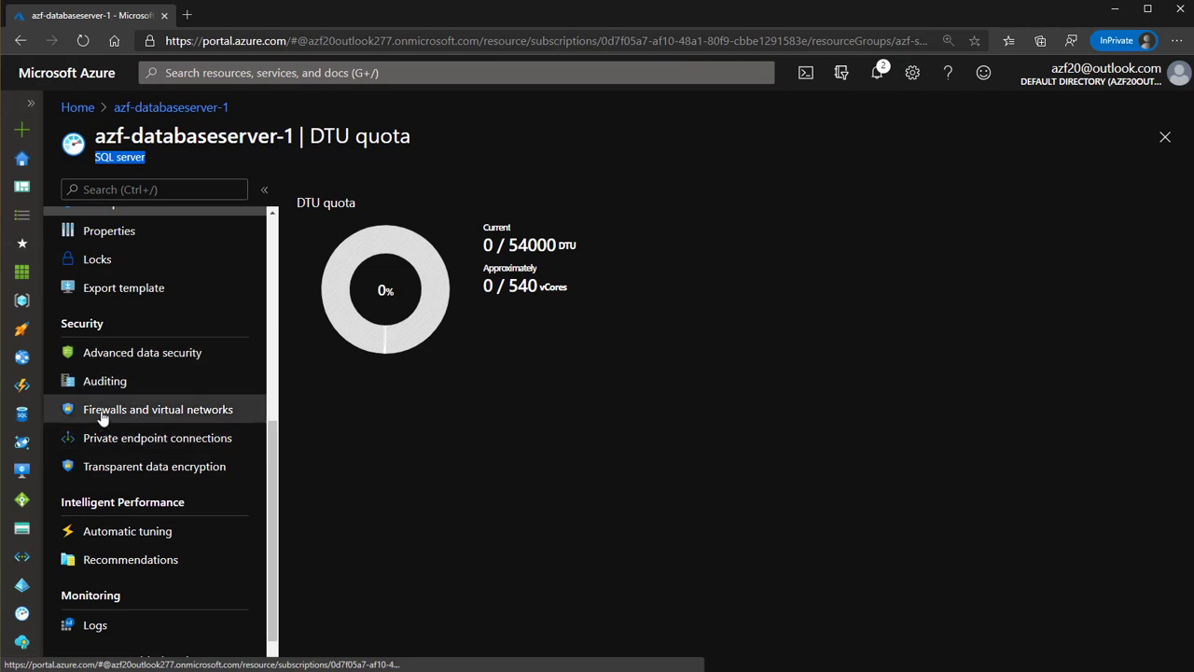
# Open Firewalls and virtual networks and switch Allow Azure services to Yes, then back to No
pyautogui.click(168, 417)
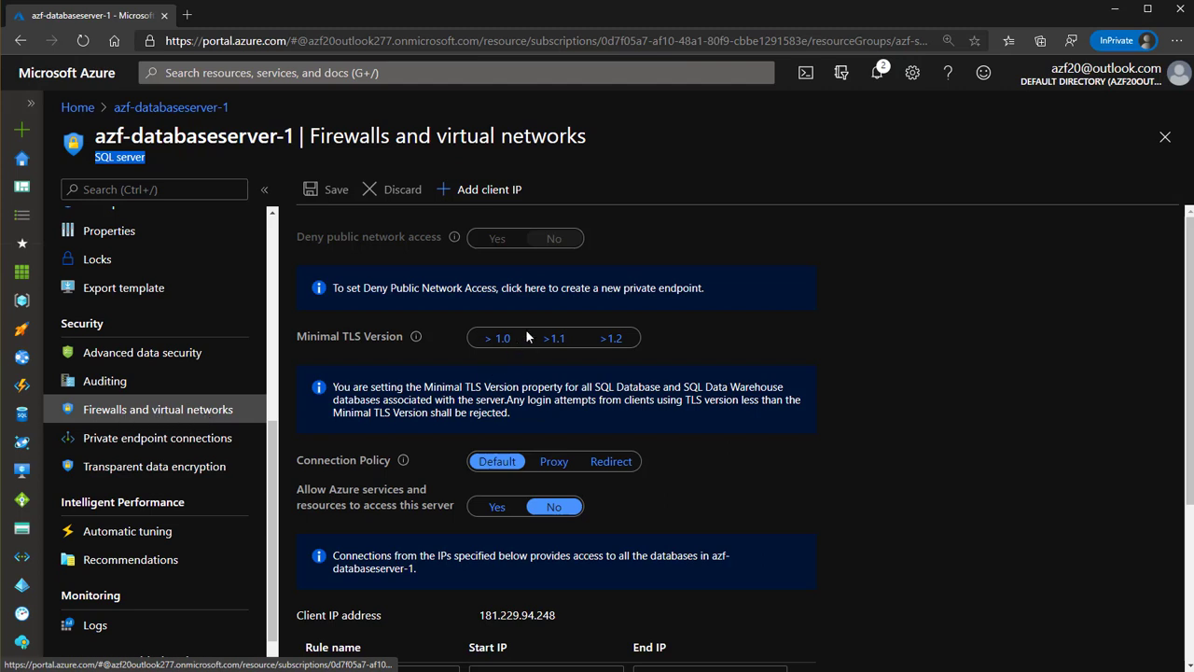
pyautogui.scroll(-2, 525, 329)
pyautogui.scroll(2, 525, 329)
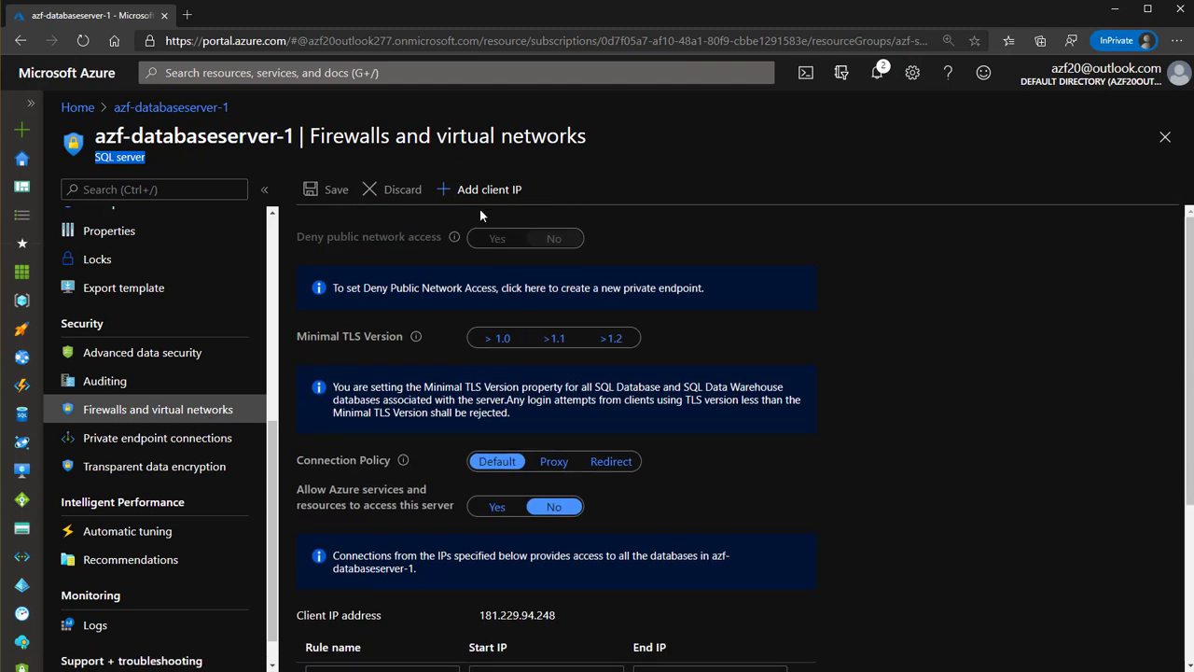
pyautogui.scroll(-2, 539, 379)
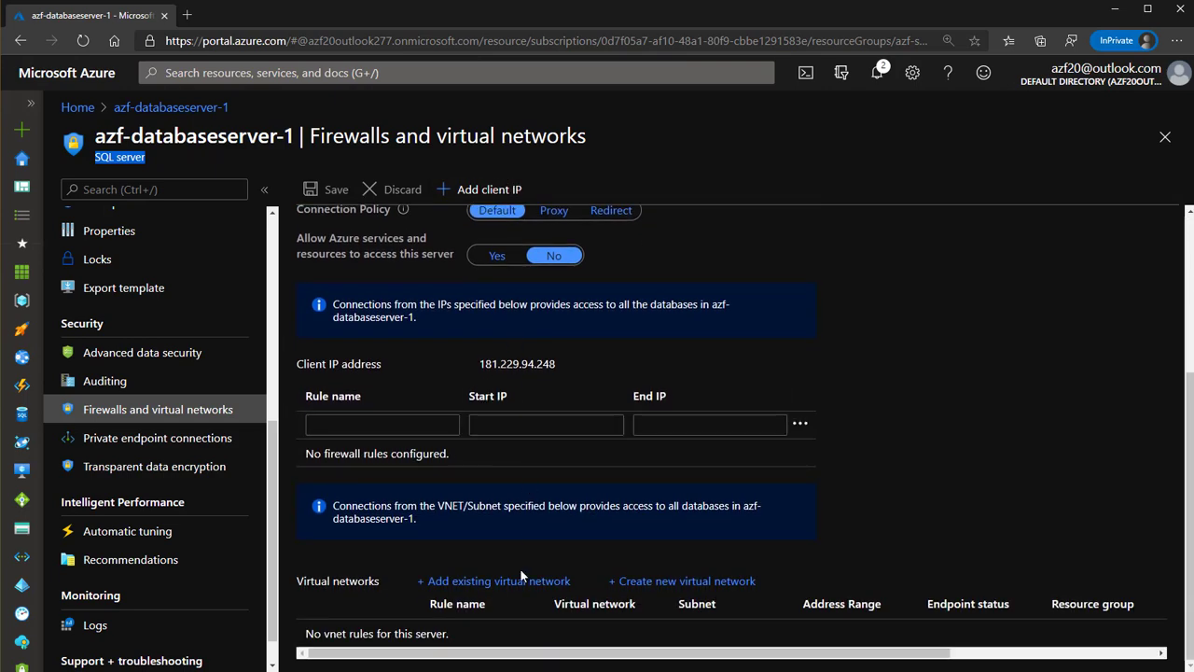
pyautogui.scroll(2, 542, 561)
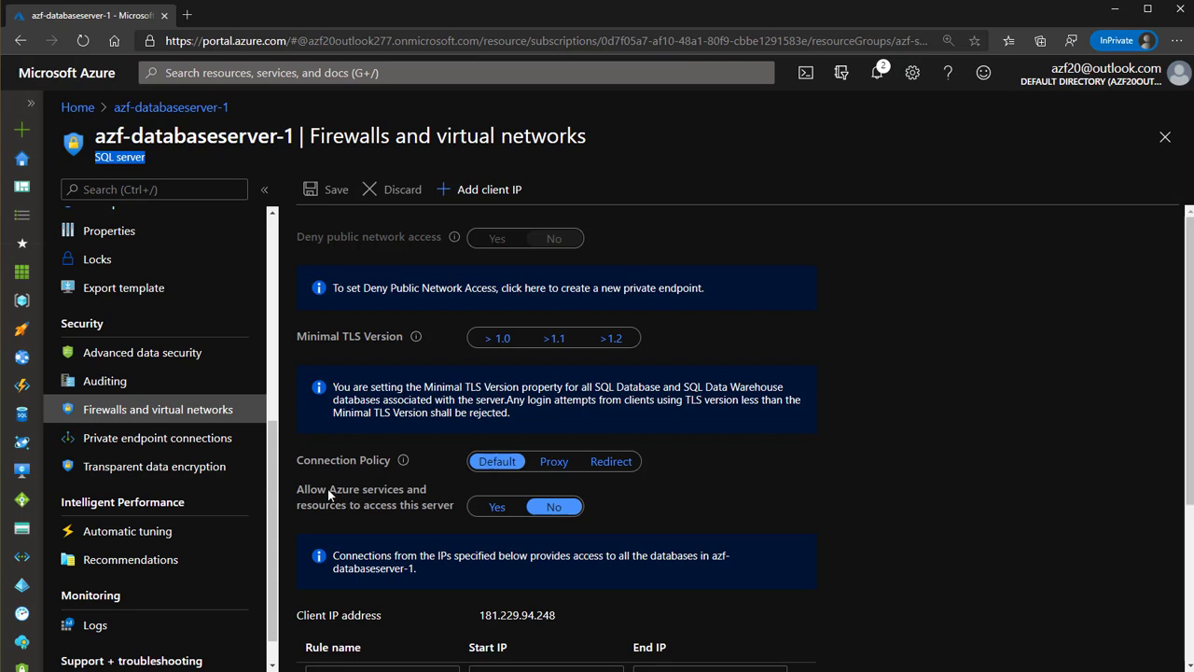
pyautogui.click(509, 512)
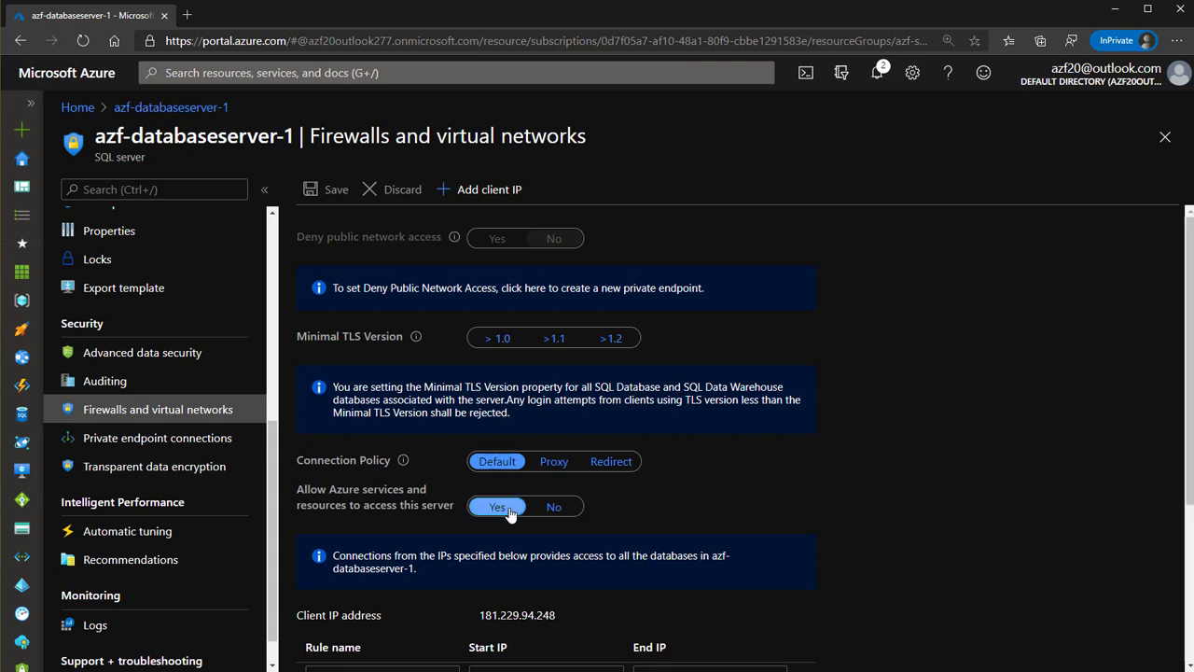
pyautogui.click(554, 507)
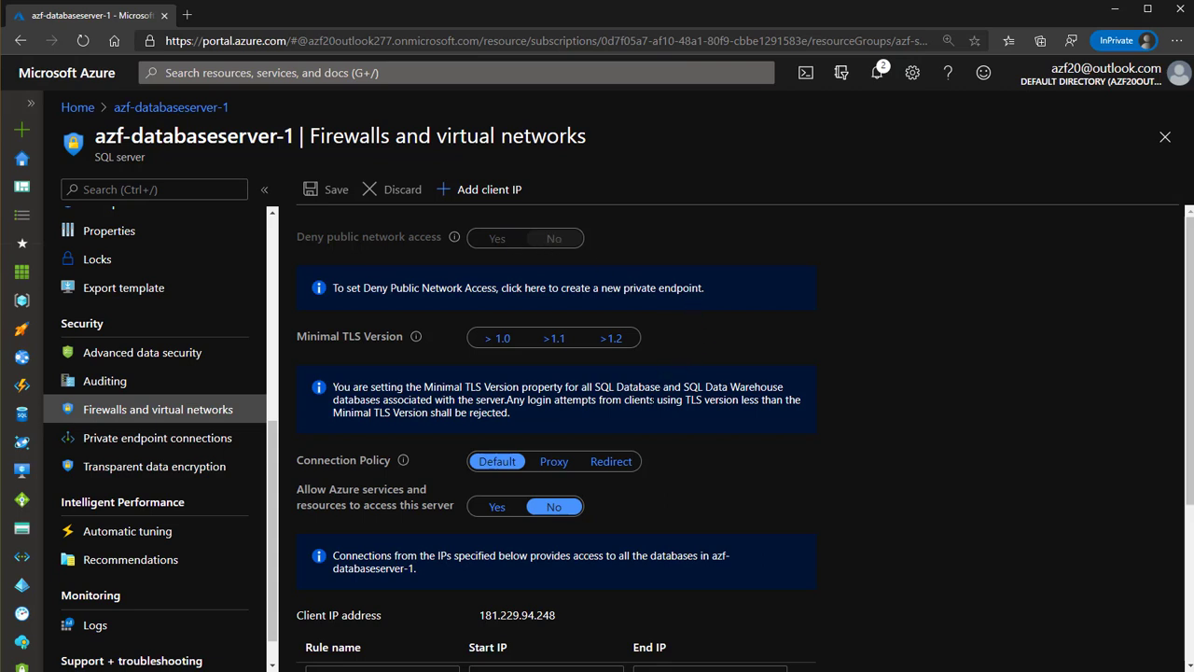
pyautogui.scroll(-3, 647, 410)
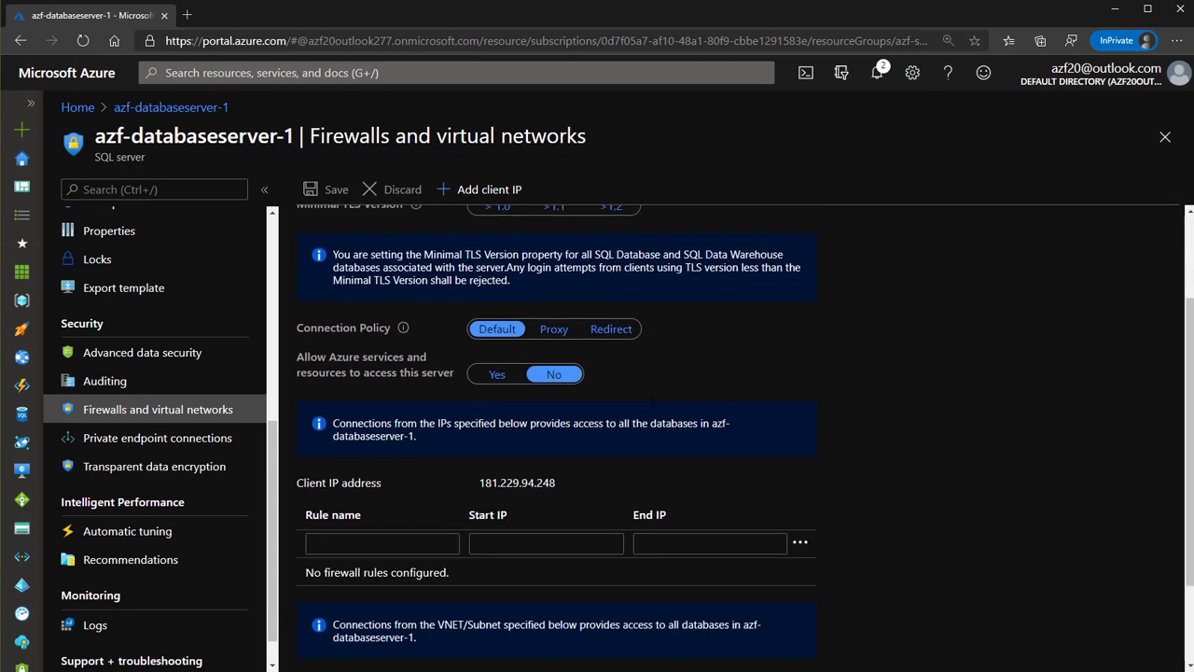
pyautogui.scroll(3, 602, 452)
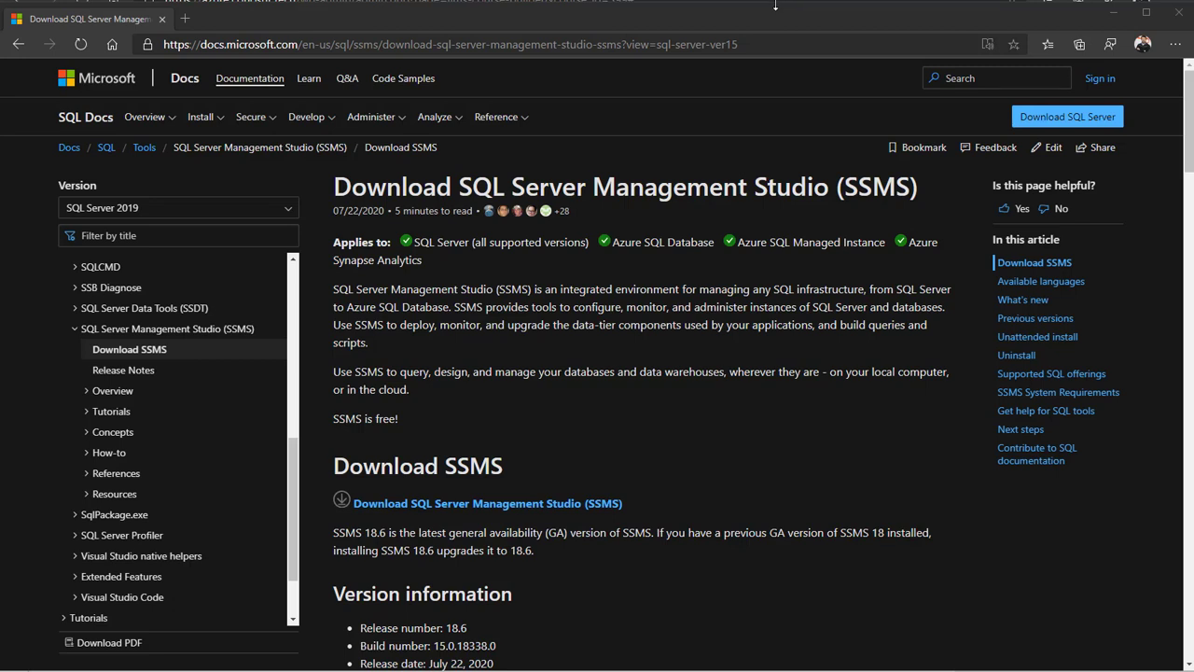
# Maximize the Download SSMS page and download the SSMS 18.6 installer, SSMS-Setup-ENU.exe
pyautogui.click(775, 6)
pyautogui.doubleClick(775, 6)
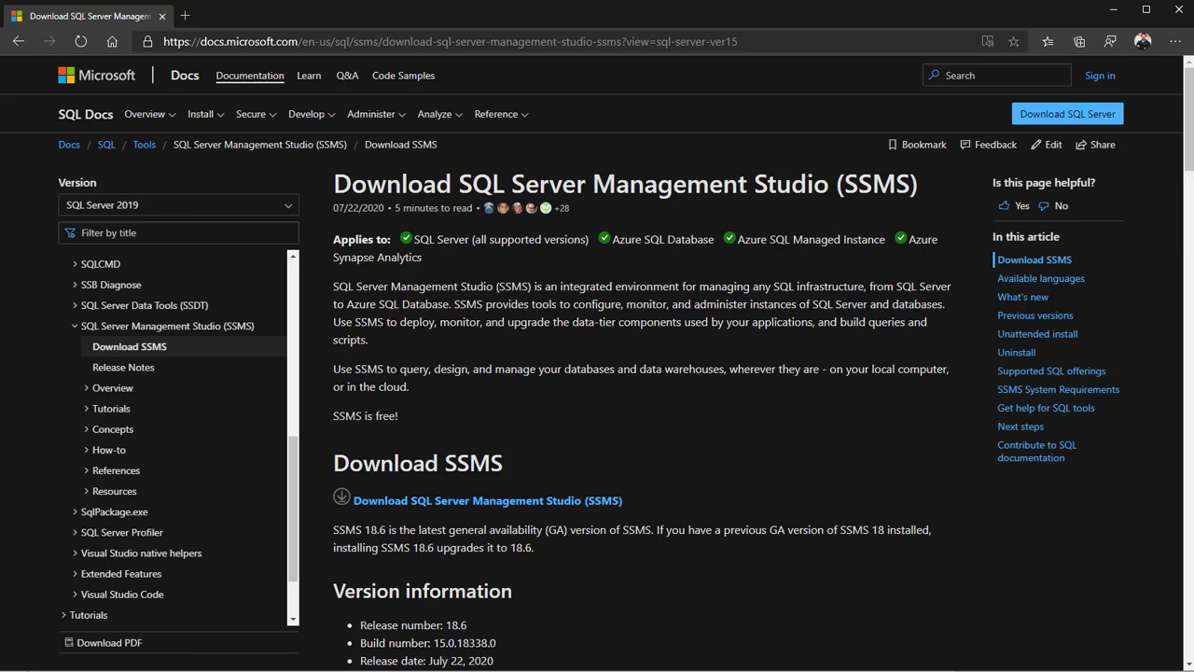
pyautogui.moveTo(828, 184); pyautogui.dragTo(463, 173)
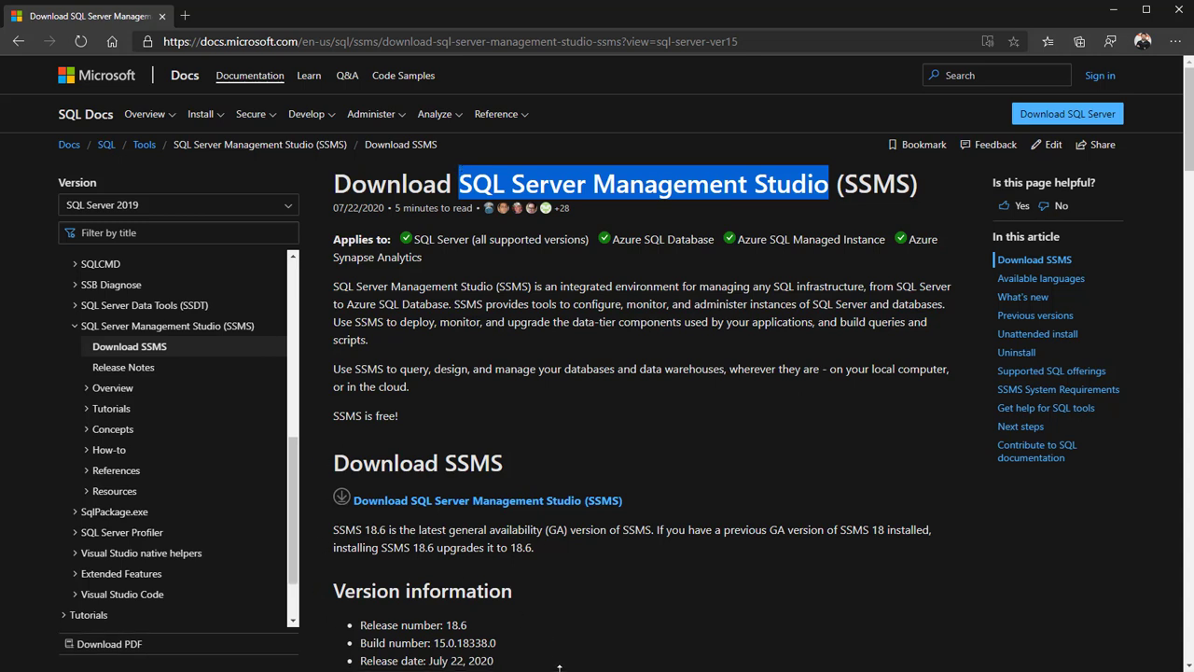
pyautogui.click(643, 403)
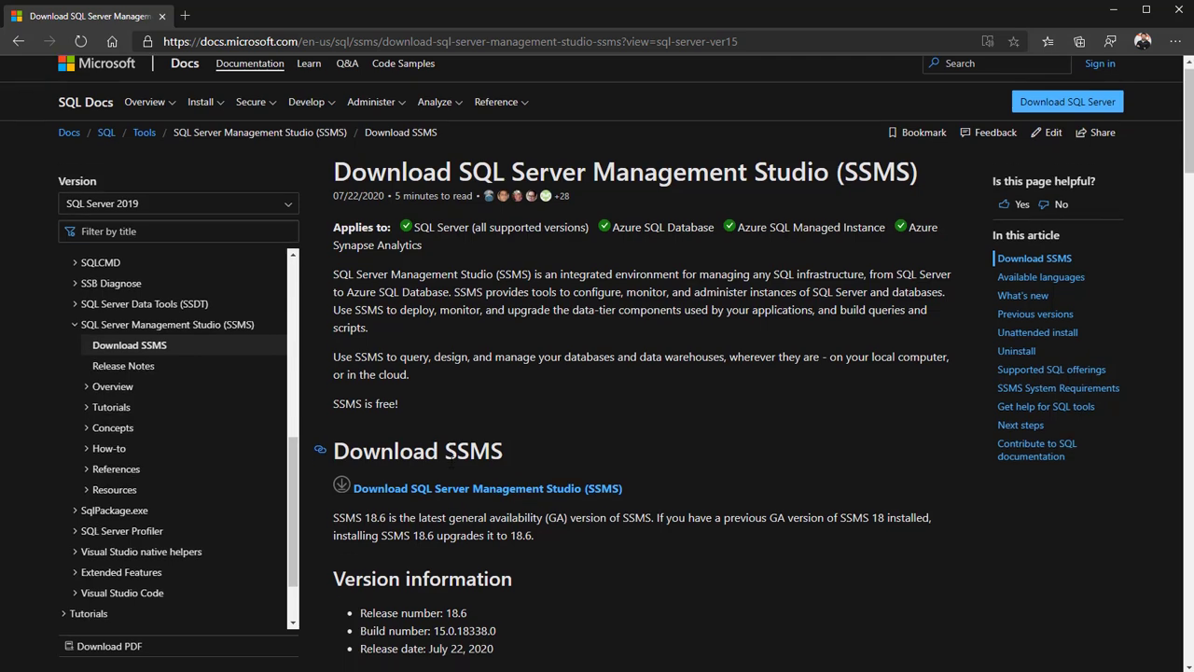
pyautogui.scroll(-2, 448, 373)
pyautogui.scroll(2, 445, 401)
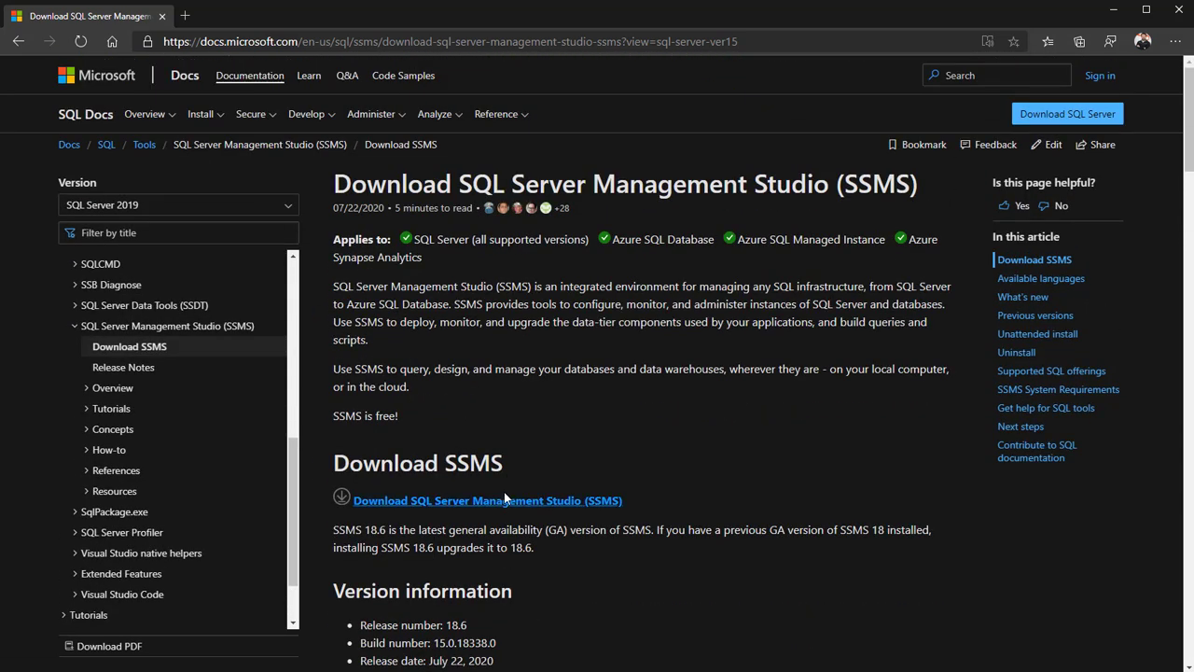
pyautogui.scroll(-1, 503, 491)
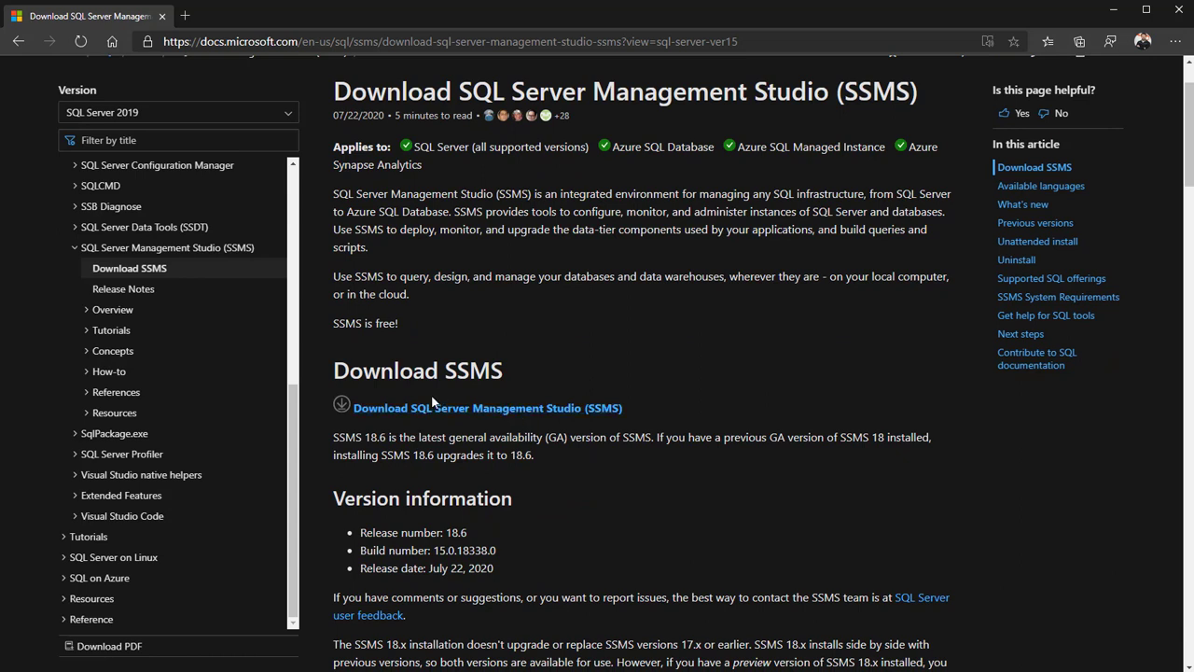
pyautogui.click(468, 413)
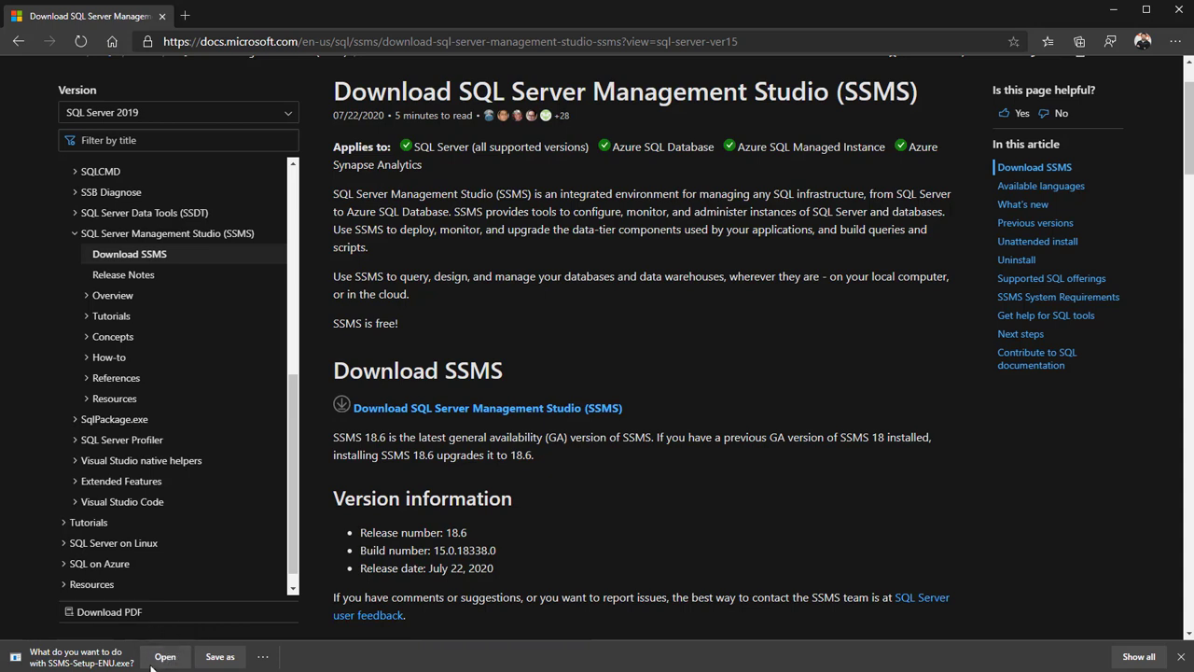
# Save SSMS-Setup-ENU.exe into the Downloads folder via Save as
pyautogui.click(218, 657)
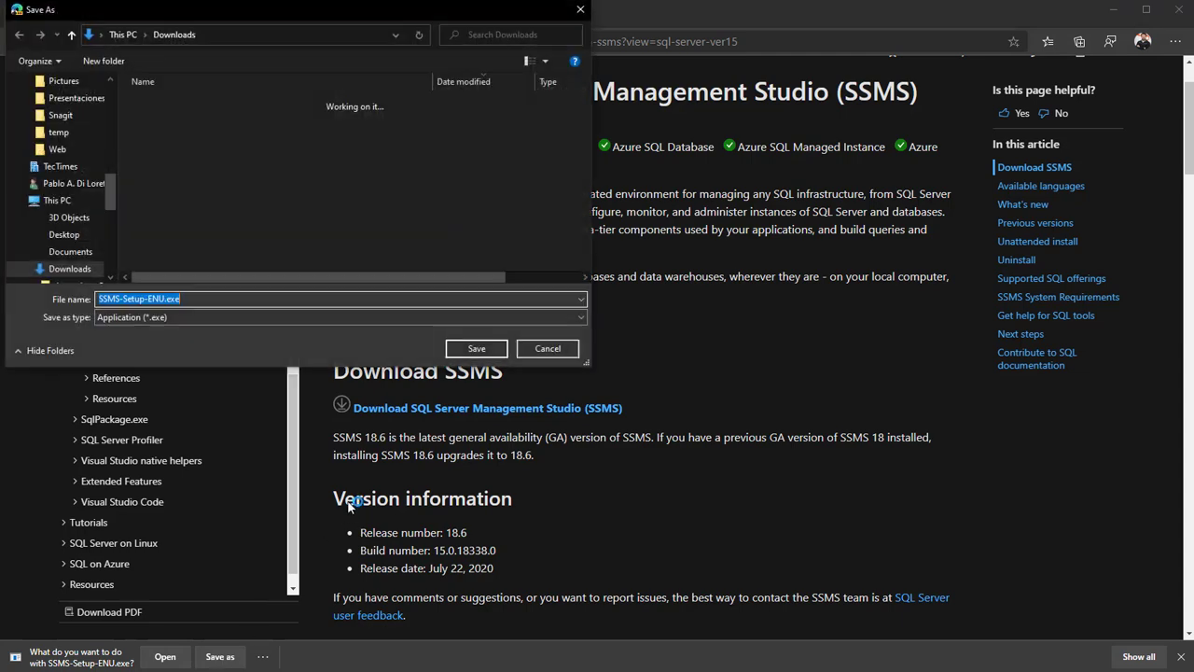
pyautogui.click(476, 349)
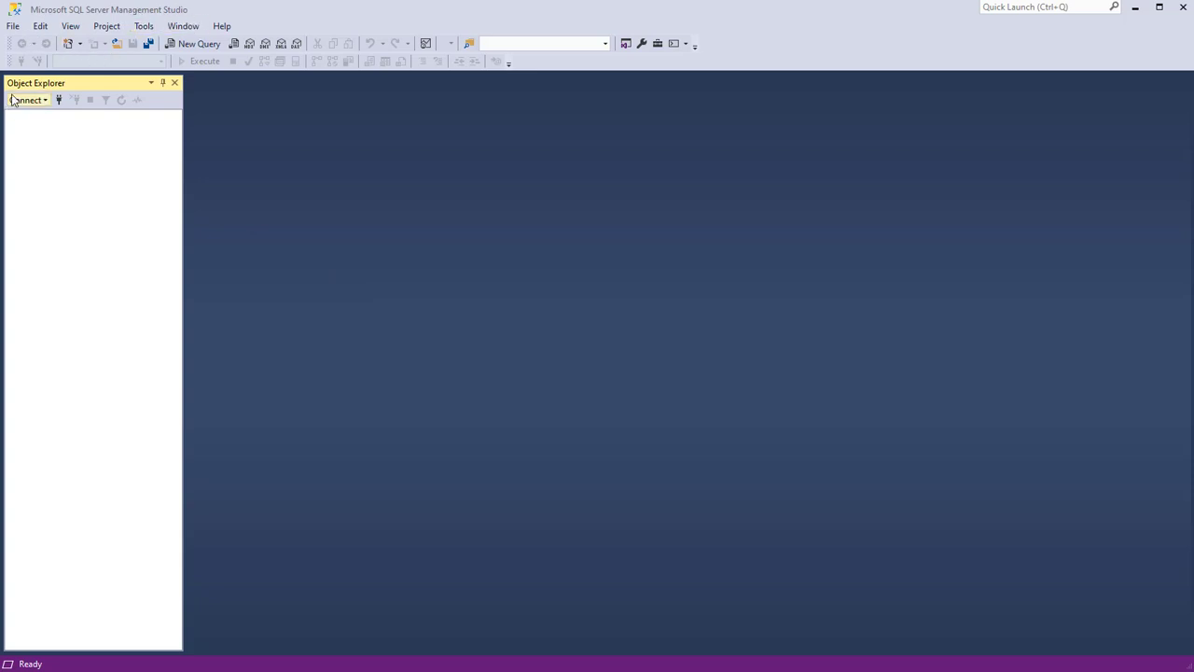
# Open Connect to Server from File with Database Engine as server type, then return to the Azure portal
pyautogui.click(13, 26)
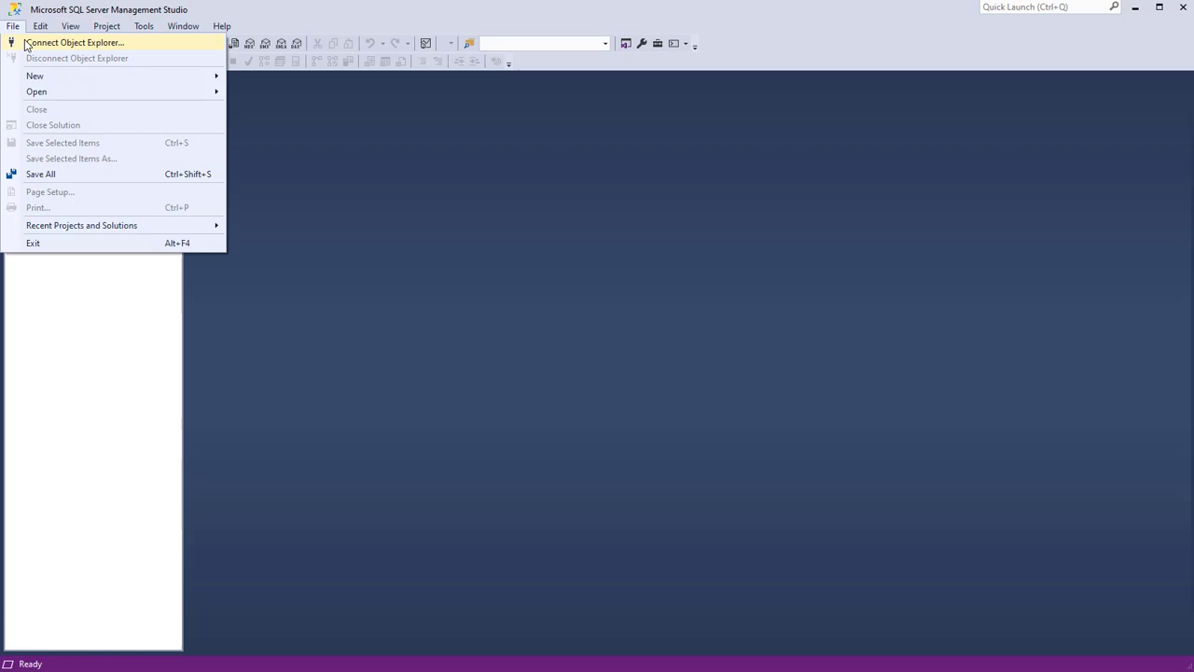
pyautogui.click(76, 43)
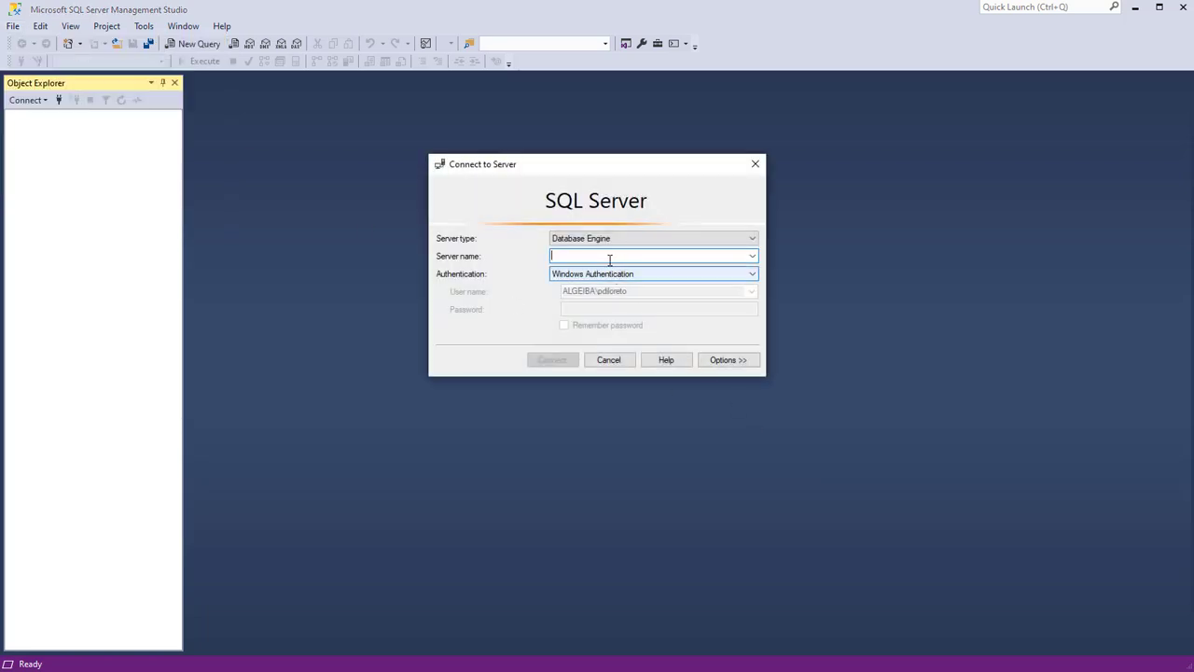
pyautogui.click(640, 239)
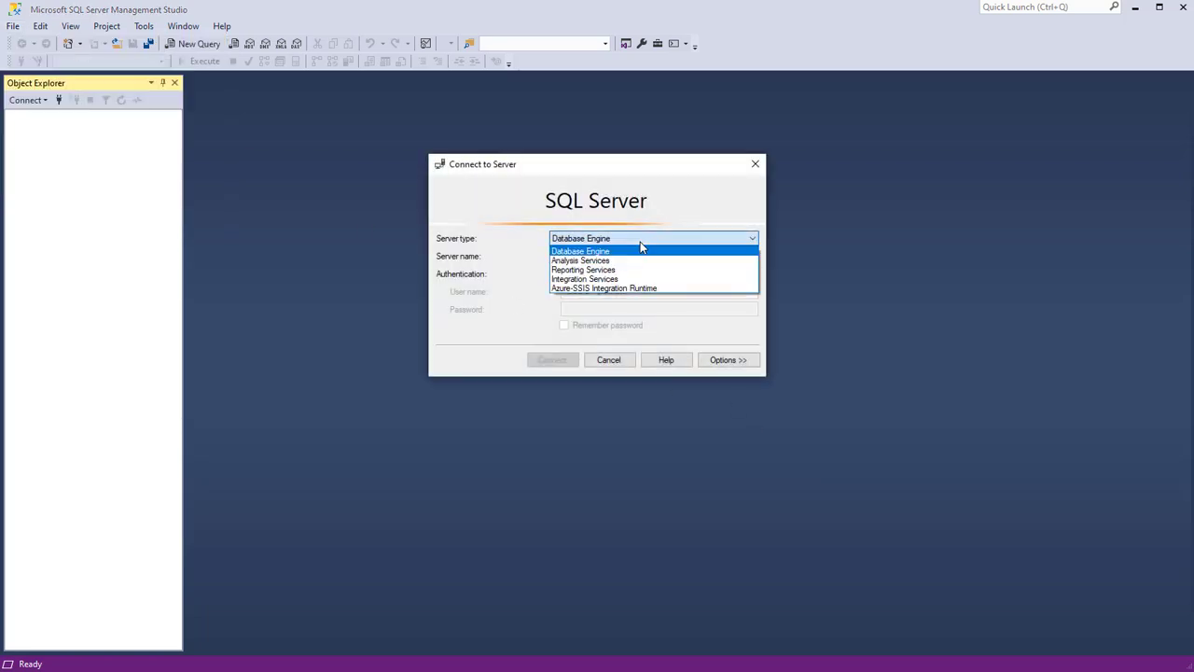
pyautogui.click(574, 252)
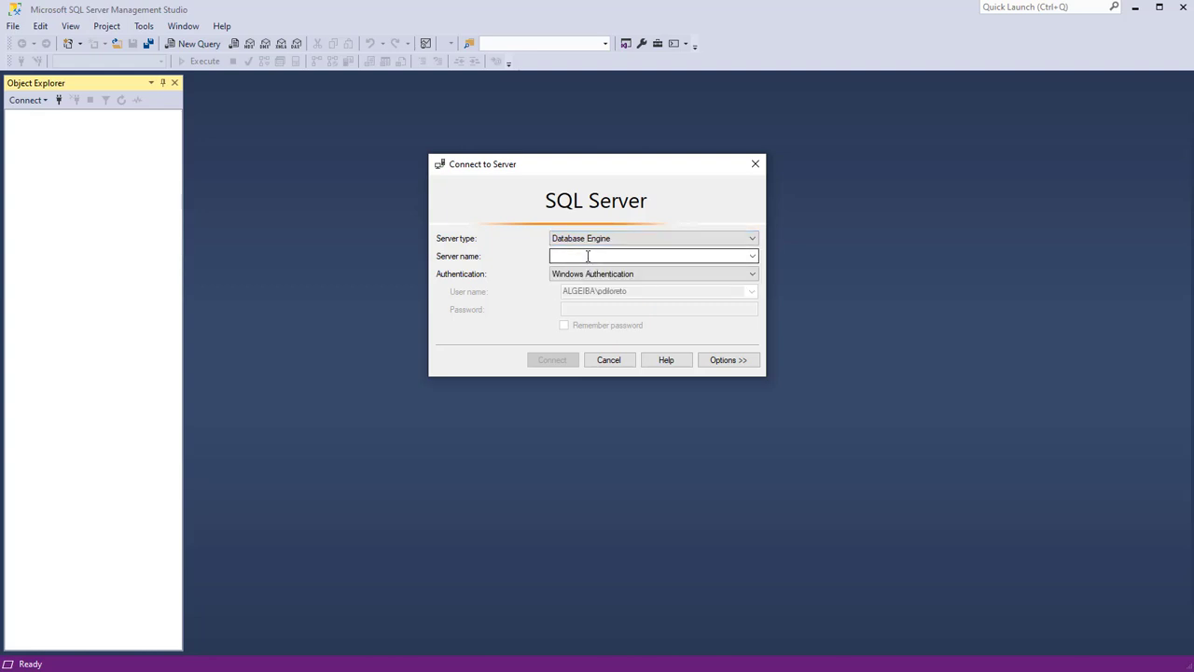
pyautogui.click(753, 256)
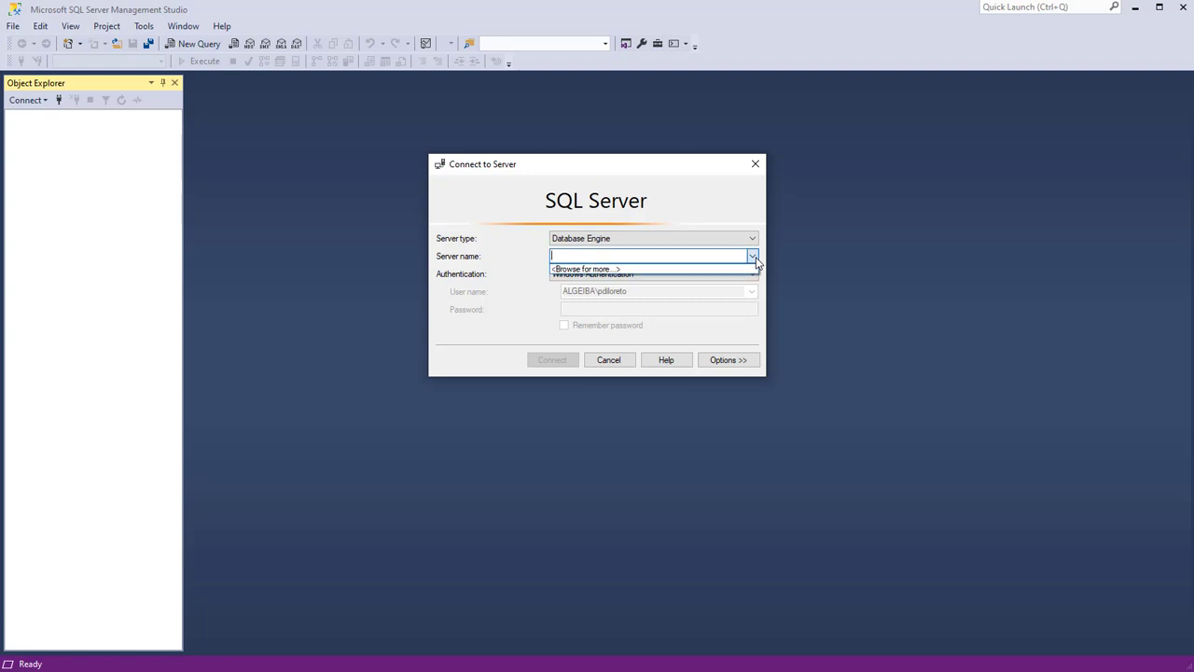
pyautogui.click(754, 259)
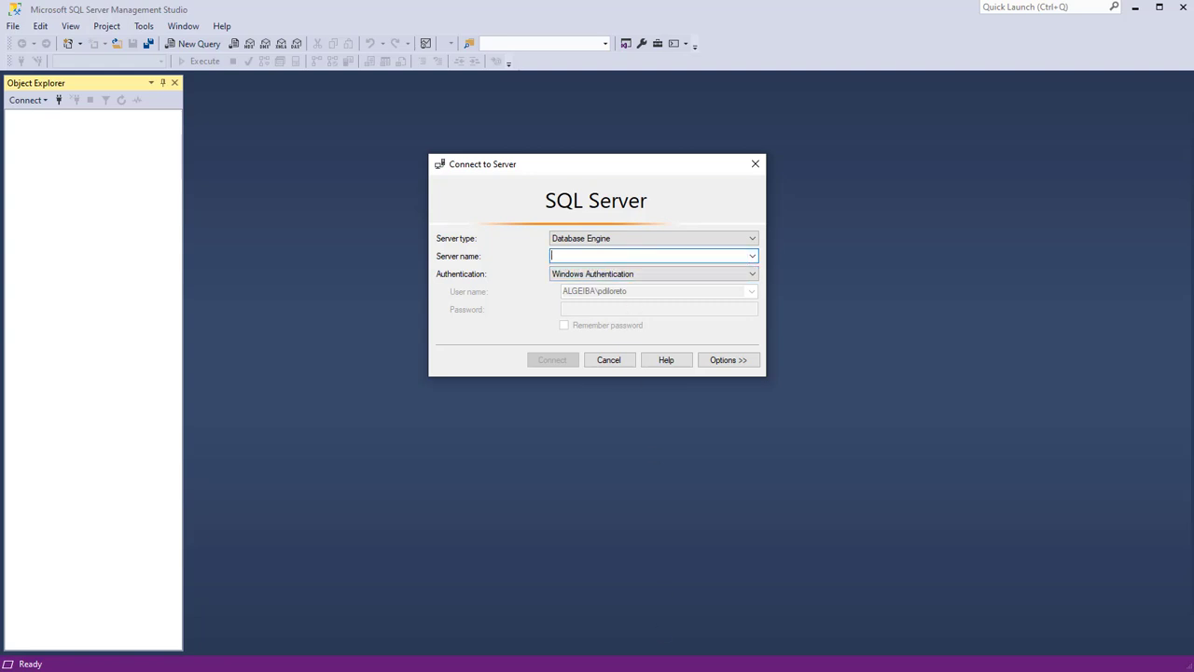
pyautogui.hotkey('alt', 'Tab')
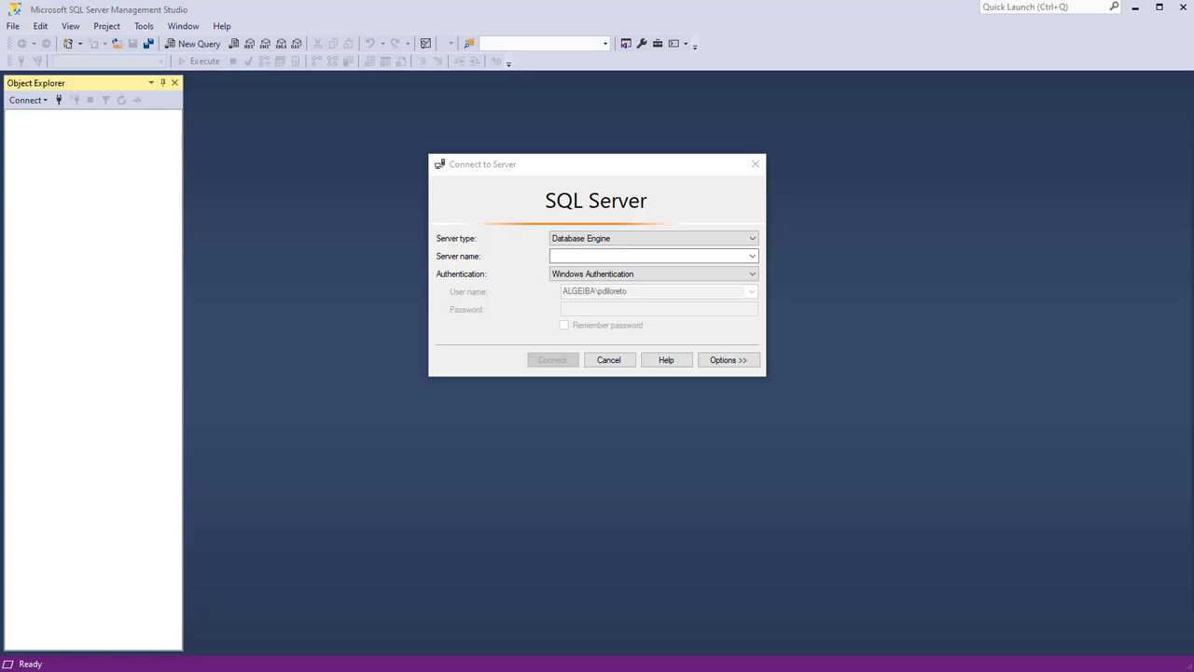
pyautogui.hotkey('alt', 'Tab')
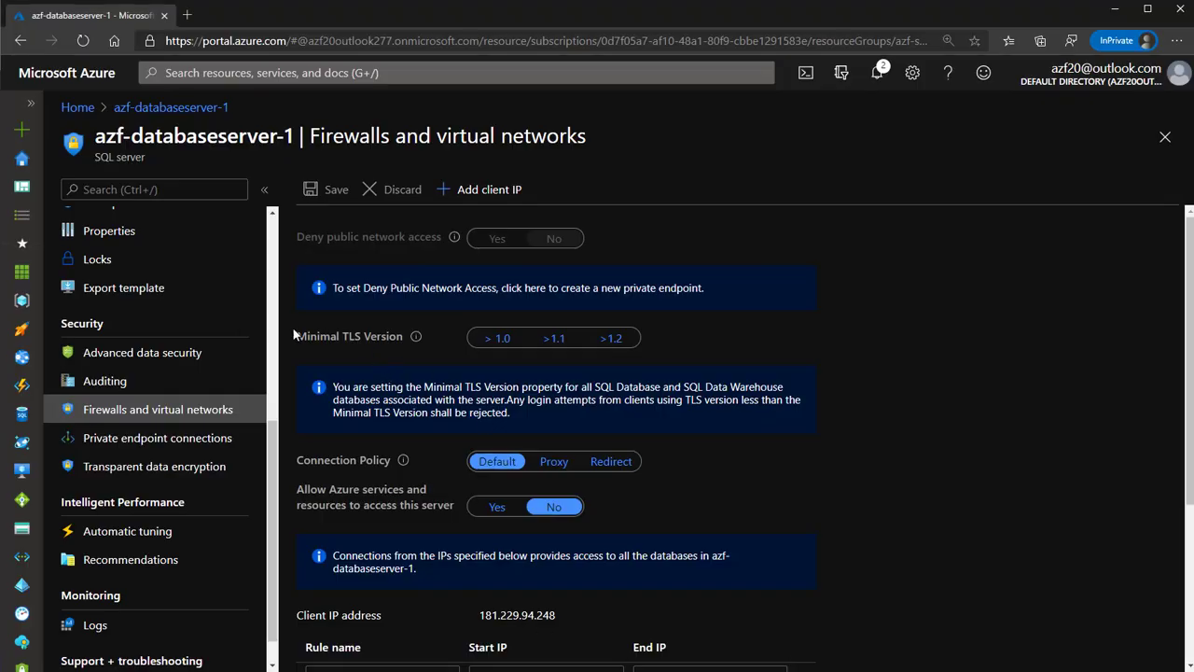
# Copy the server name azf-databaseserver-1.database.windows.net from the SQL server's Overview page
pyautogui.scroll(5, 224, 330)
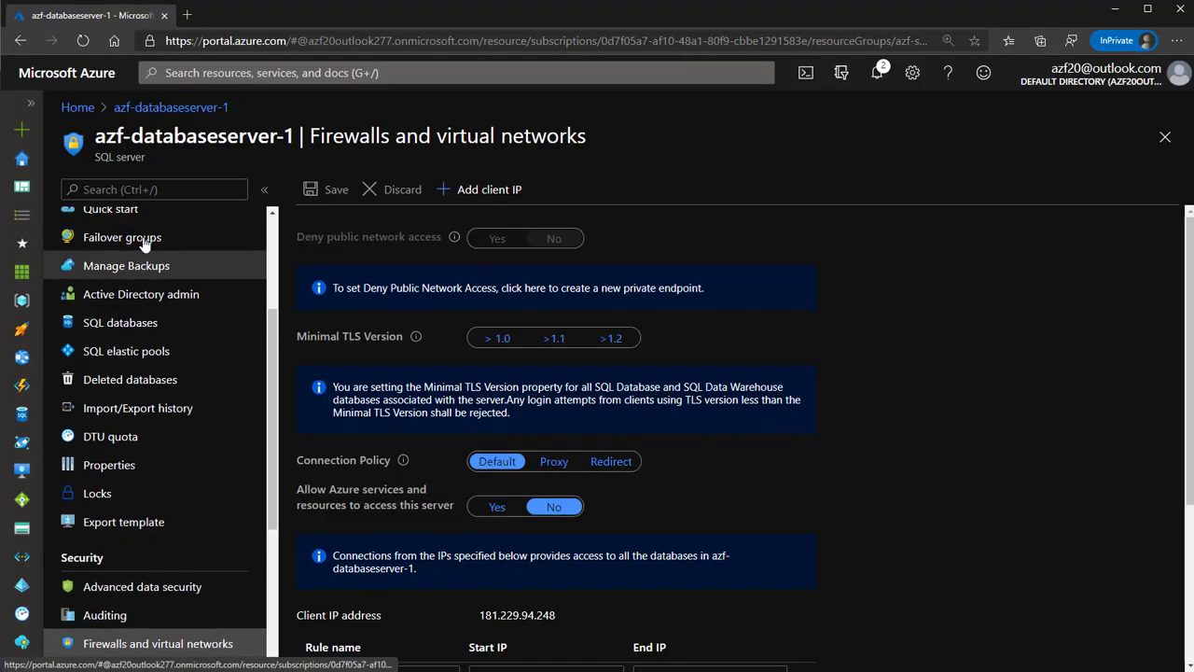
pyautogui.scroll(5, 144, 244)
pyautogui.click(119, 224)
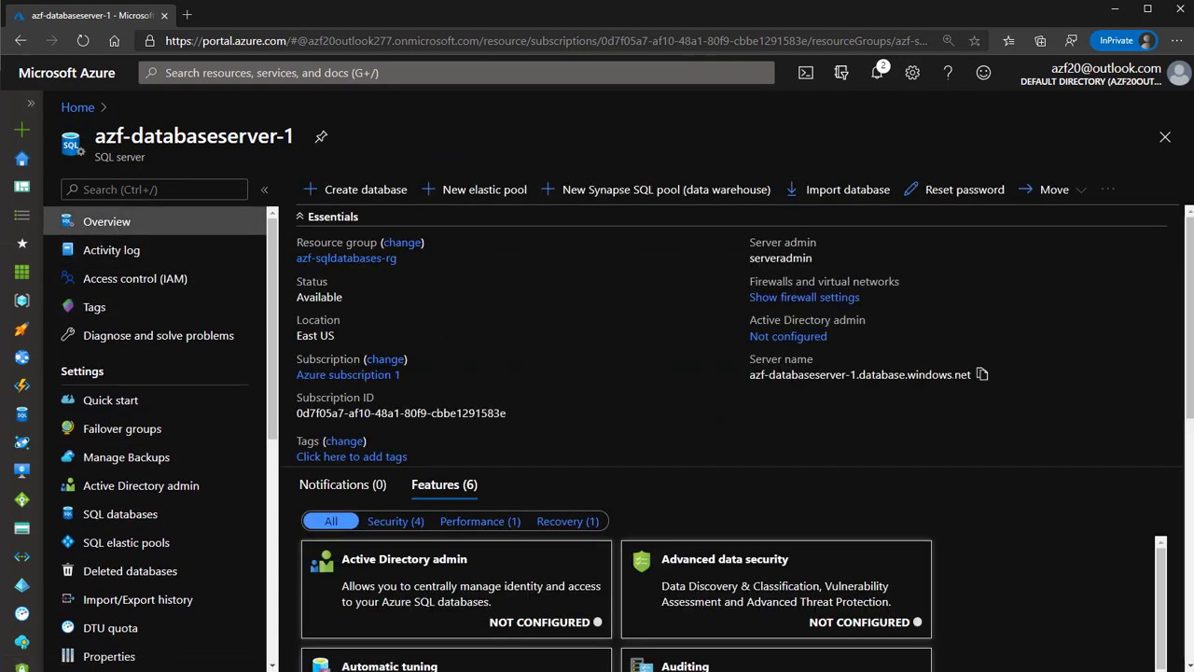
pyautogui.click(983, 374)
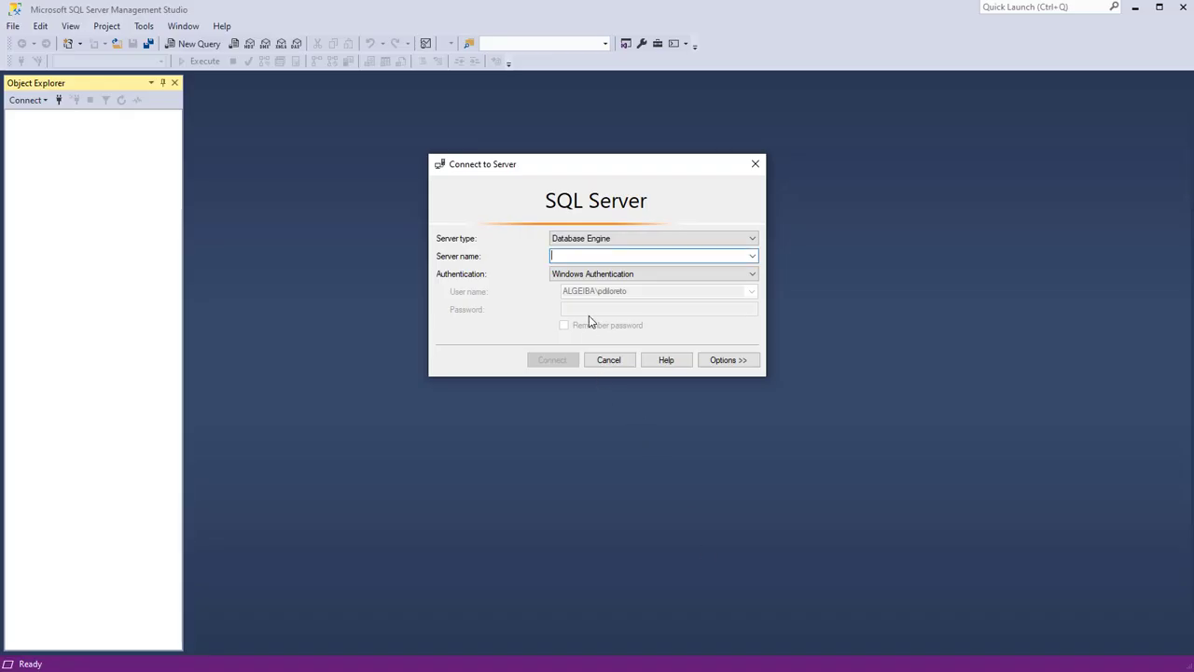
# Paste azf-databaseserver-1.database.windows.net as the server name
pyautogui.hotkey('ctrl', 'v')
pyautogui.moveTo(720, 256); pyautogui.dragTo(544, 234)
pyautogui.click(587, 259)
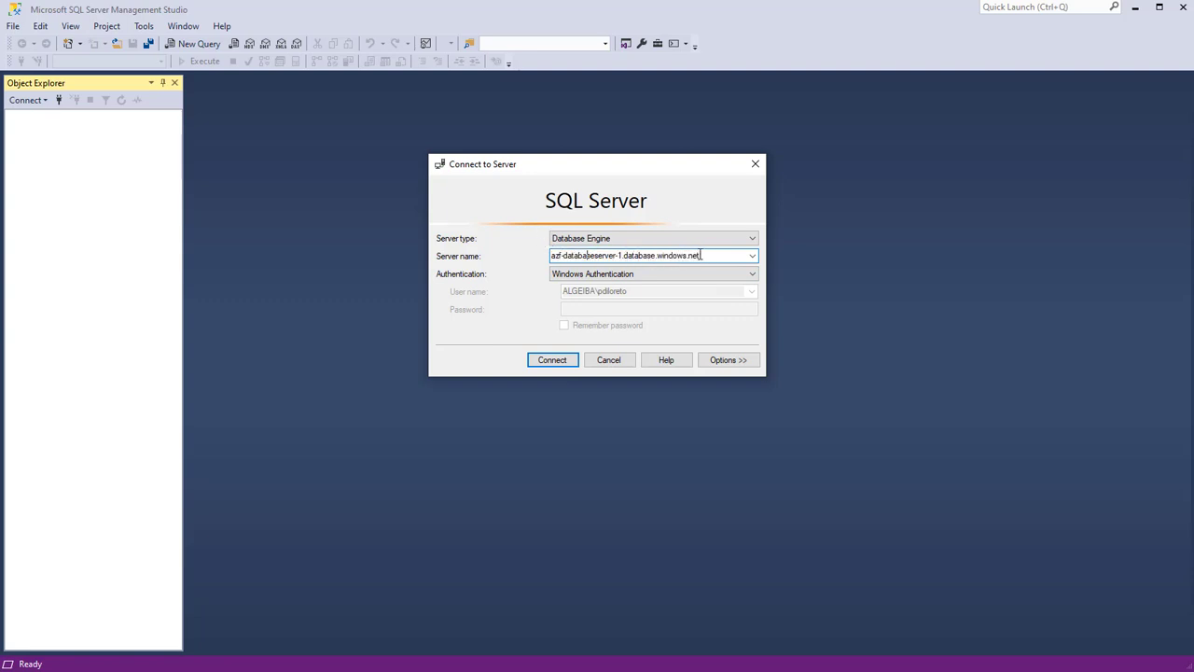
# Set authentication to SQL Server Authentication and enter the admin login name and password
pyautogui.click(657, 272)
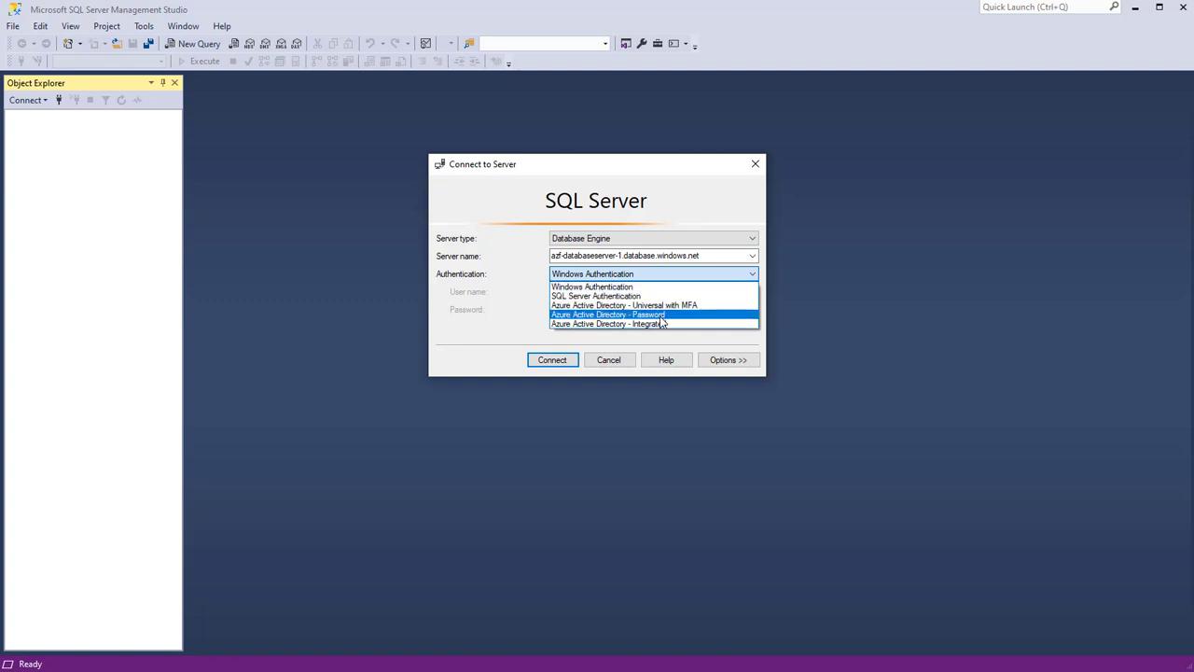
pyautogui.click(658, 314)
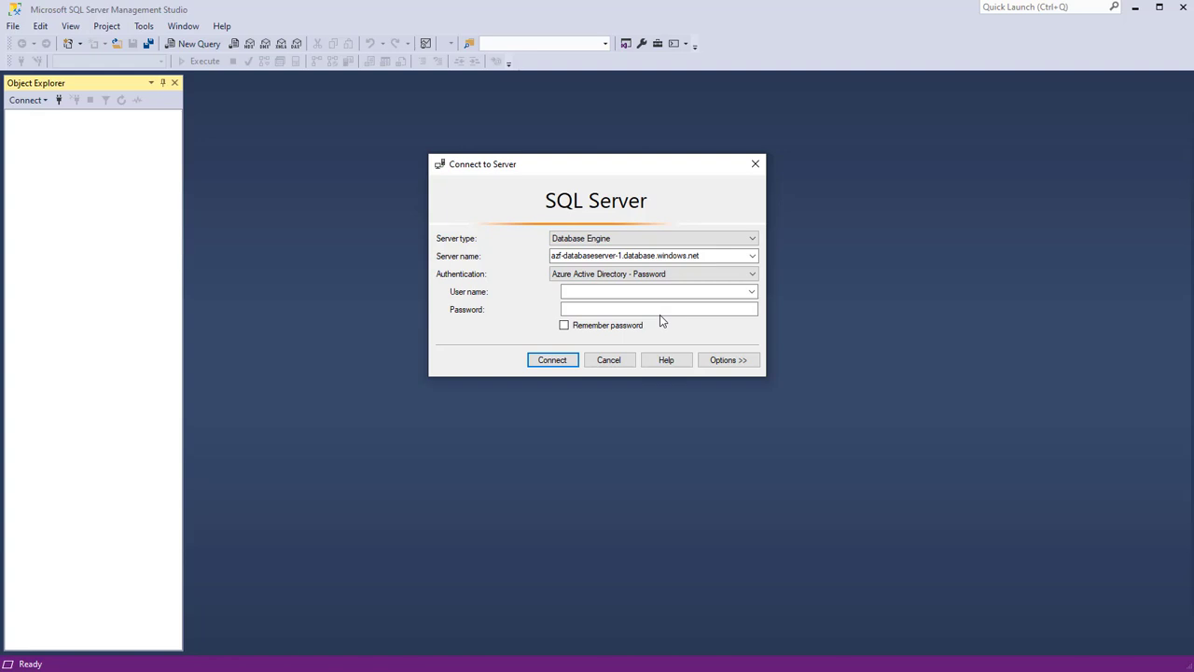
pyautogui.click(642, 275)
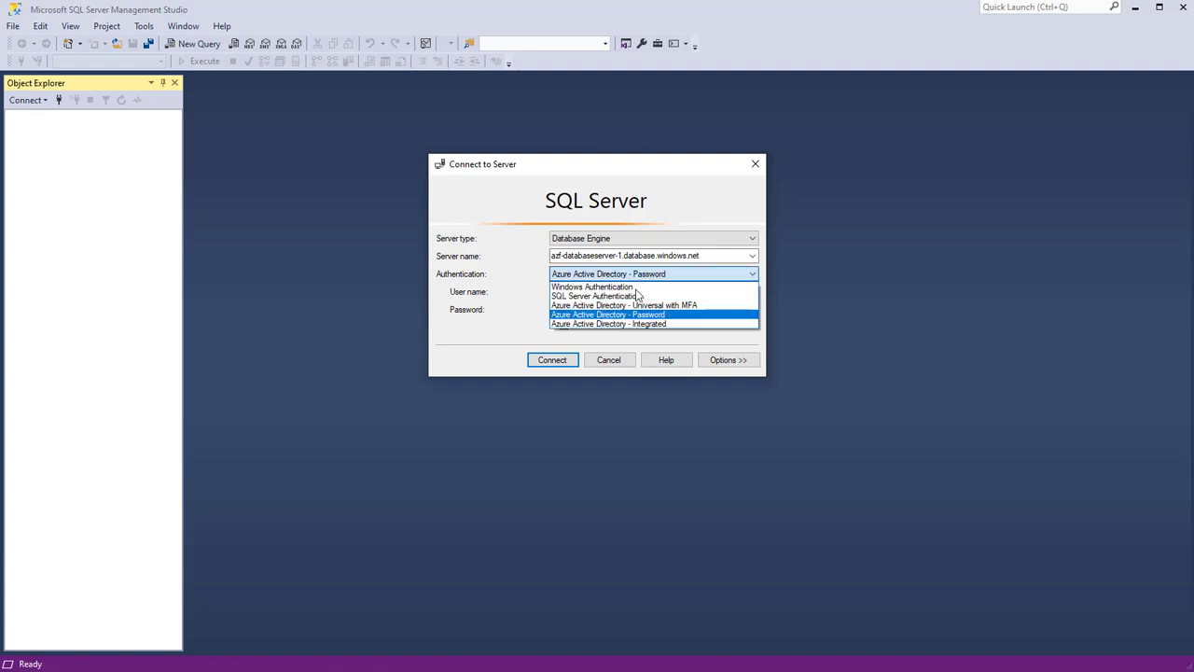
pyautogui.click(634, 295)
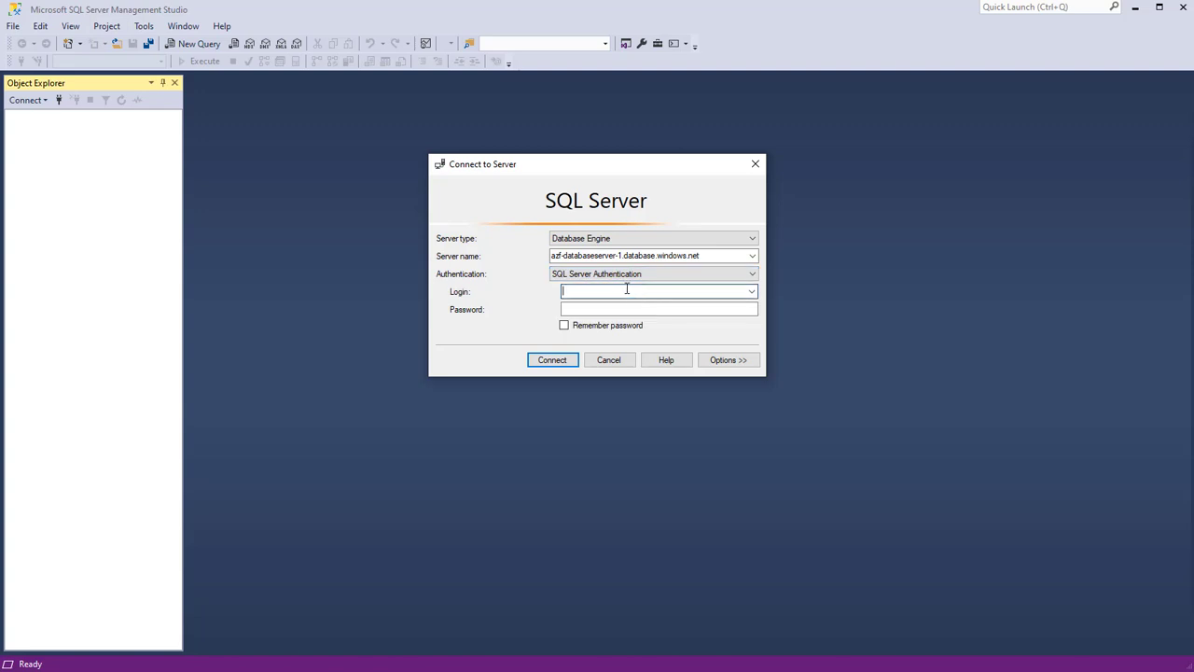
pyautogui.click(627, 289)
pyautogui.write('serveradmin')
pyautogui.press('Tab')
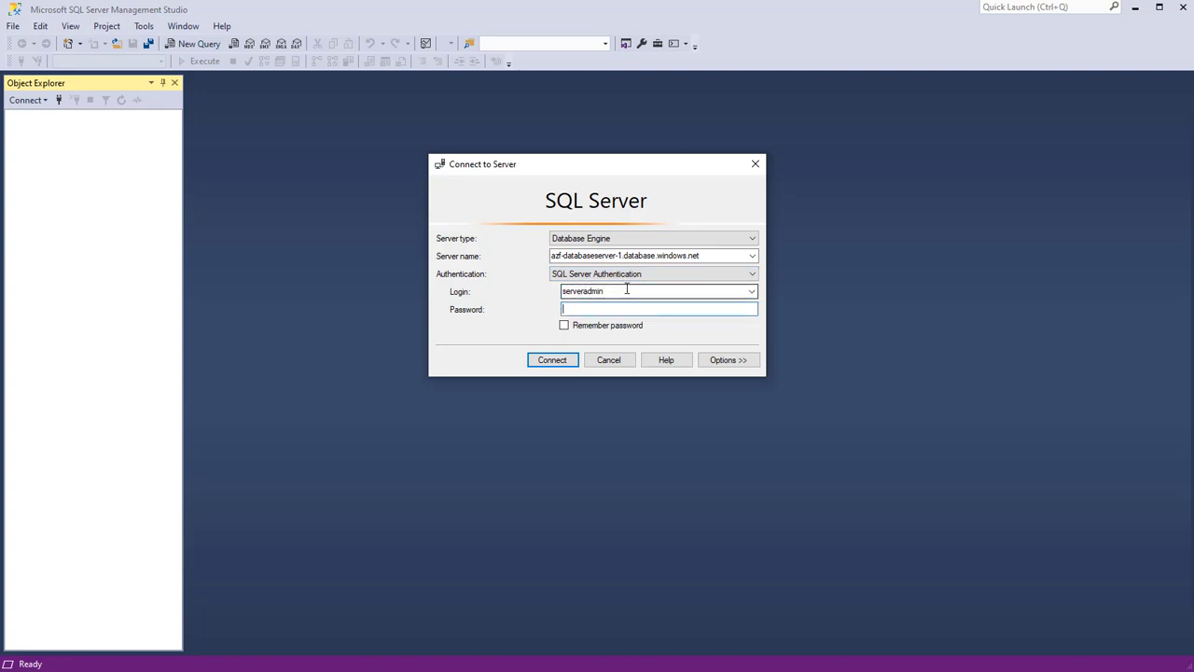
pyautogui.write('*****************')
# Connect with Remember password ticked, sign in at the New Firewall Rule prompt, then close it
pyautogui.click(628, 327)
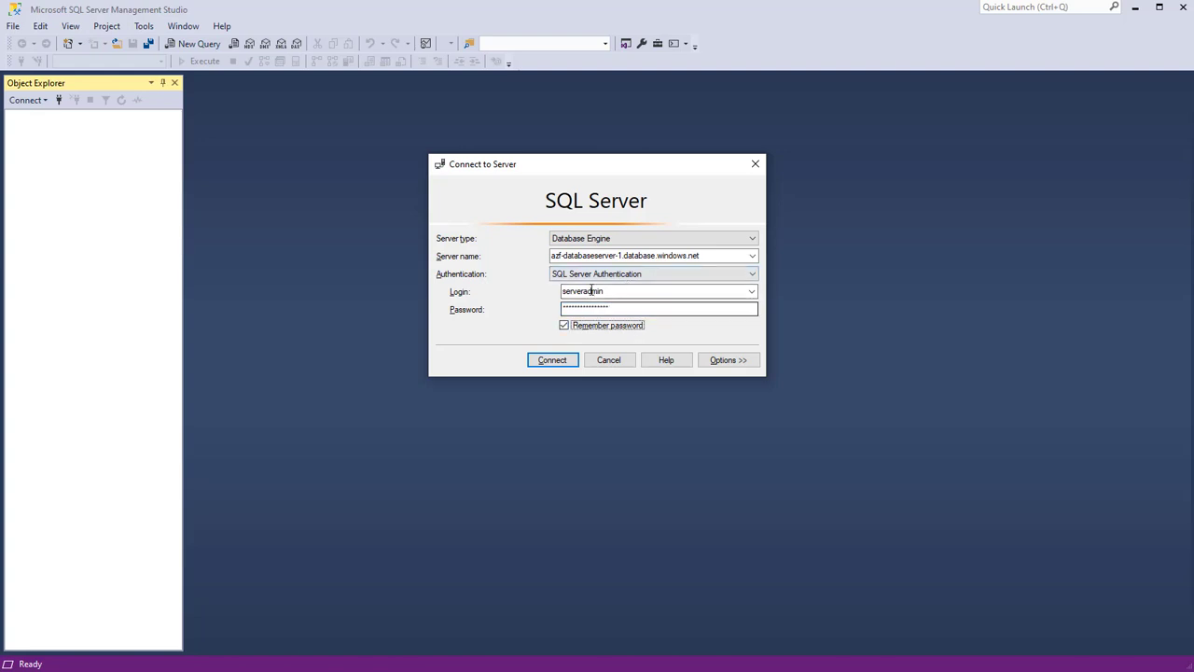
pyautogui.click(559, 368)
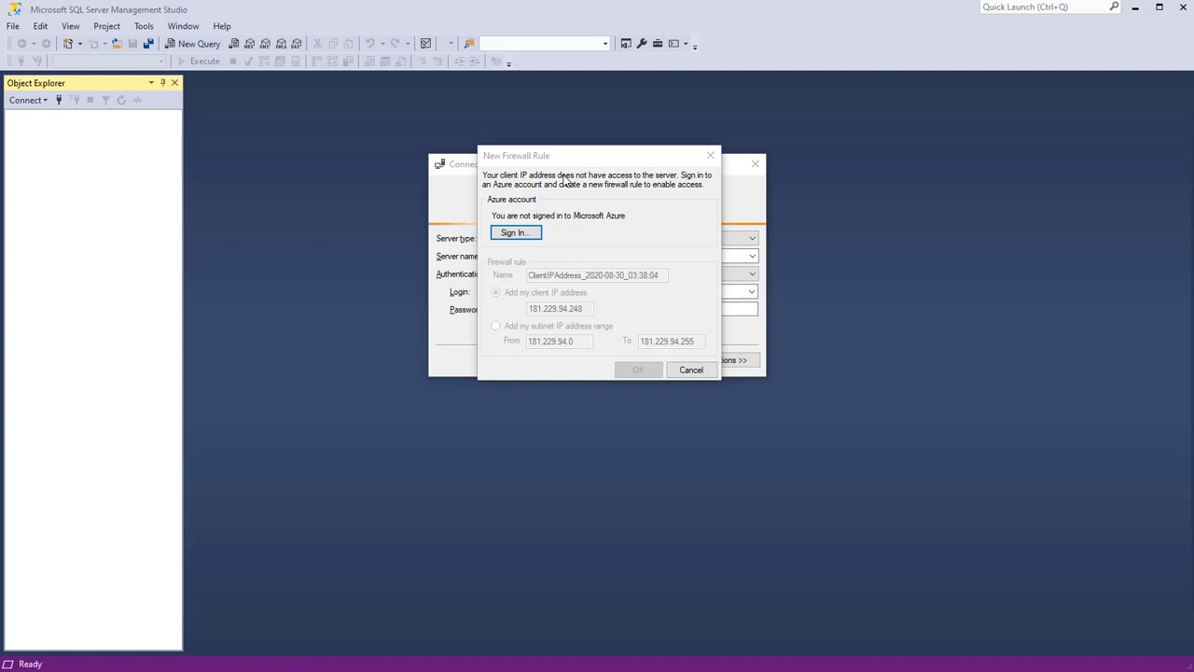
pyautogui.click(520, 233)
pyautogui.click(709, 154)
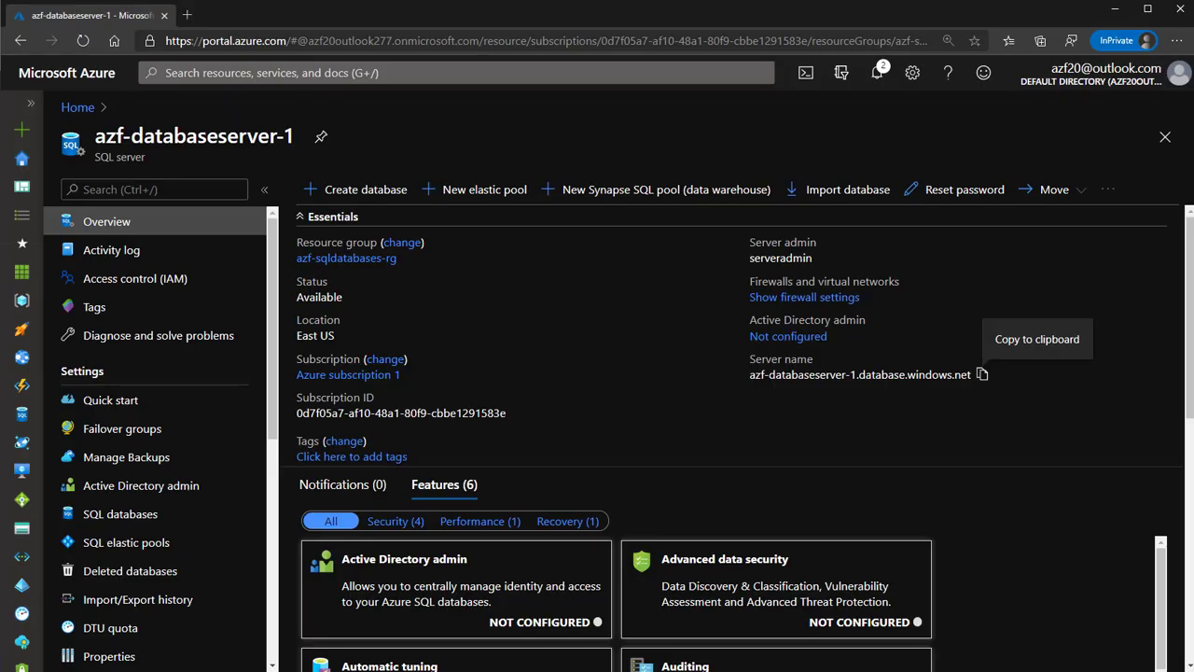
# Open the server's firewall settings and add a rule for the client IP
pyautogui.scroll(-5, 159, 493)
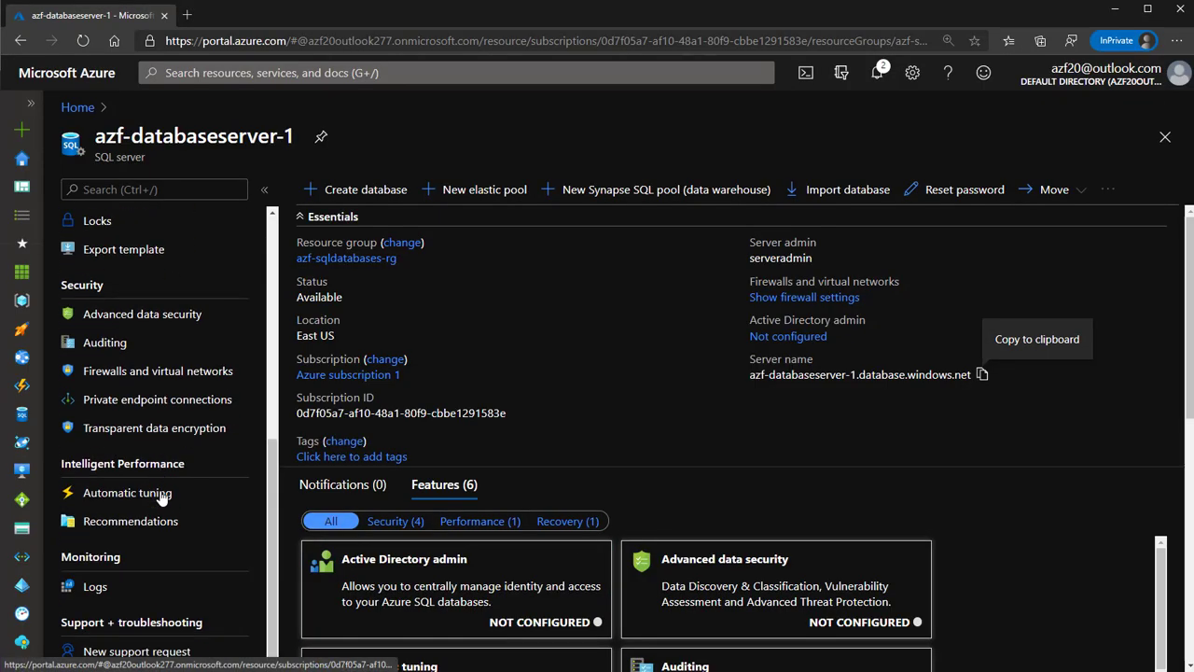
pyautogui.click(147, 378)
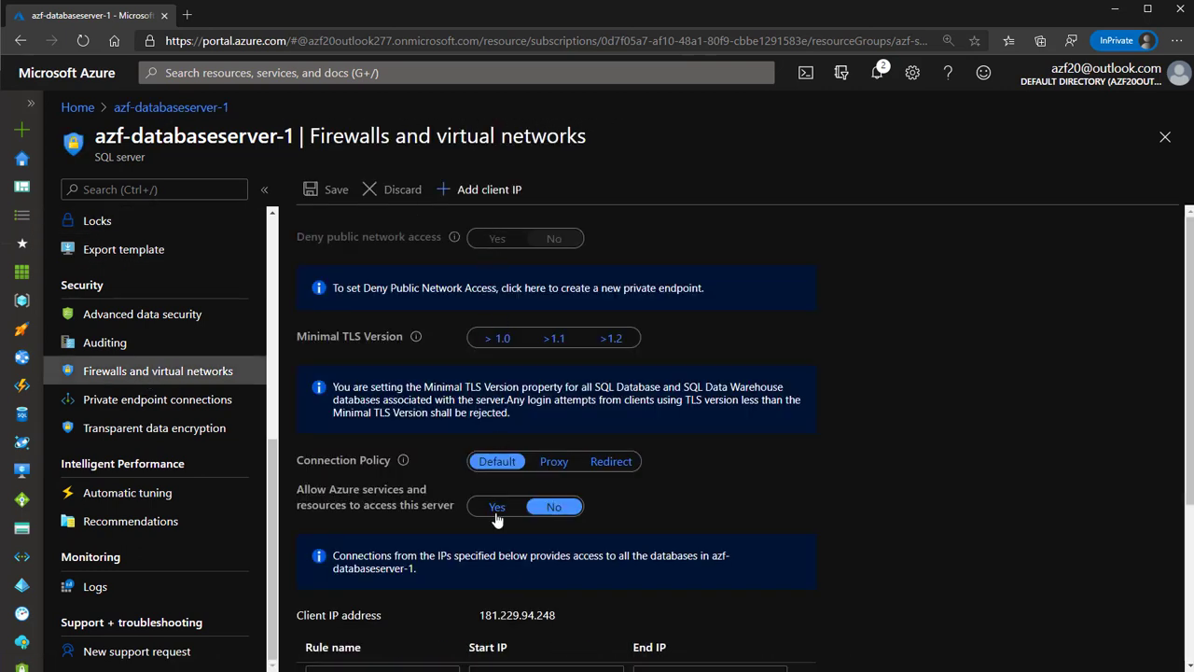
pyautogui.click(477, 192)
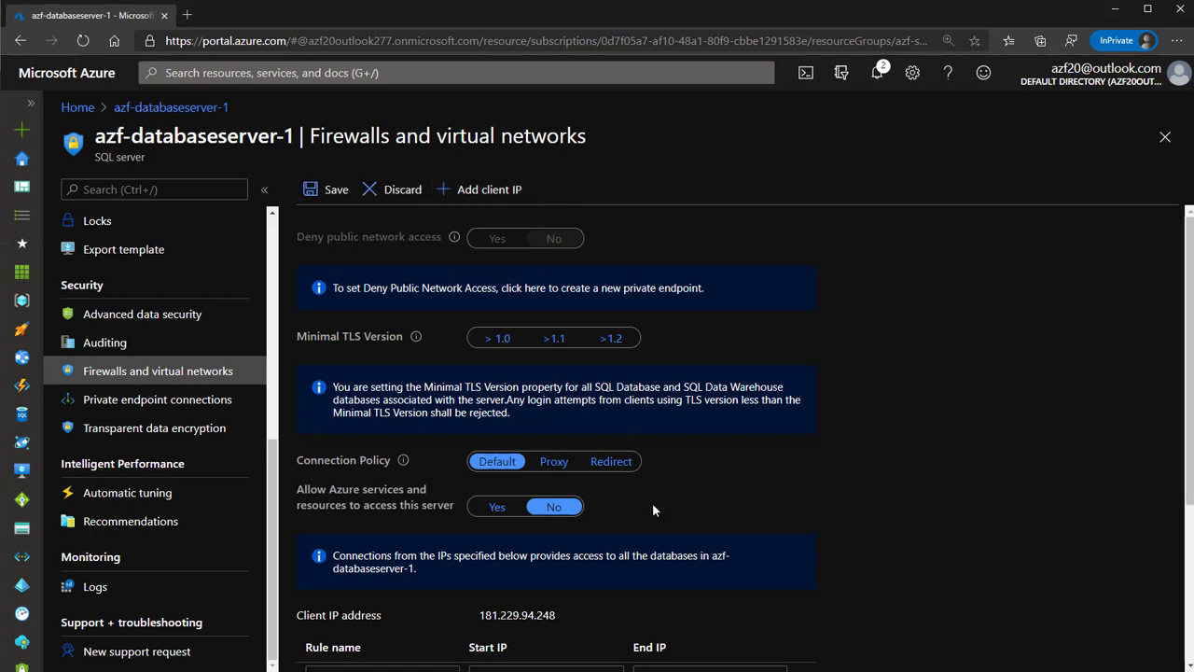
pyautogui.scroll(-2, 652, 503)
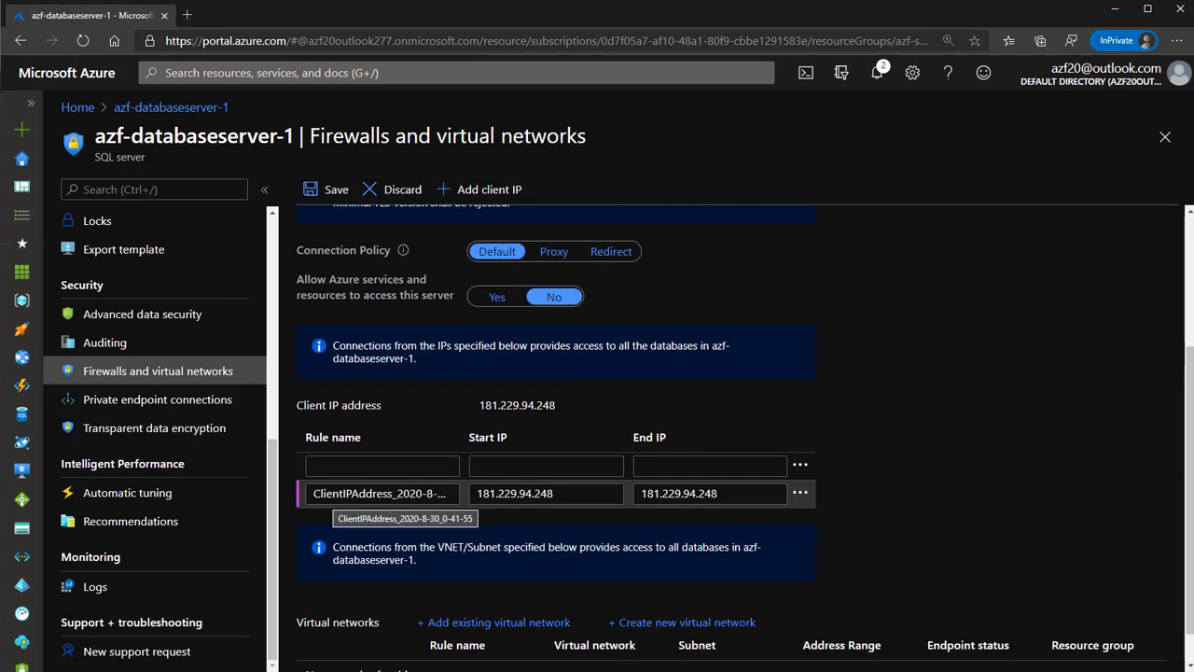
# Rename the new client-IP rule to a custom name, save, and confirm the success message
pyautogui.moveTo(314, 493); pyautogui.dragTo(484, 510)
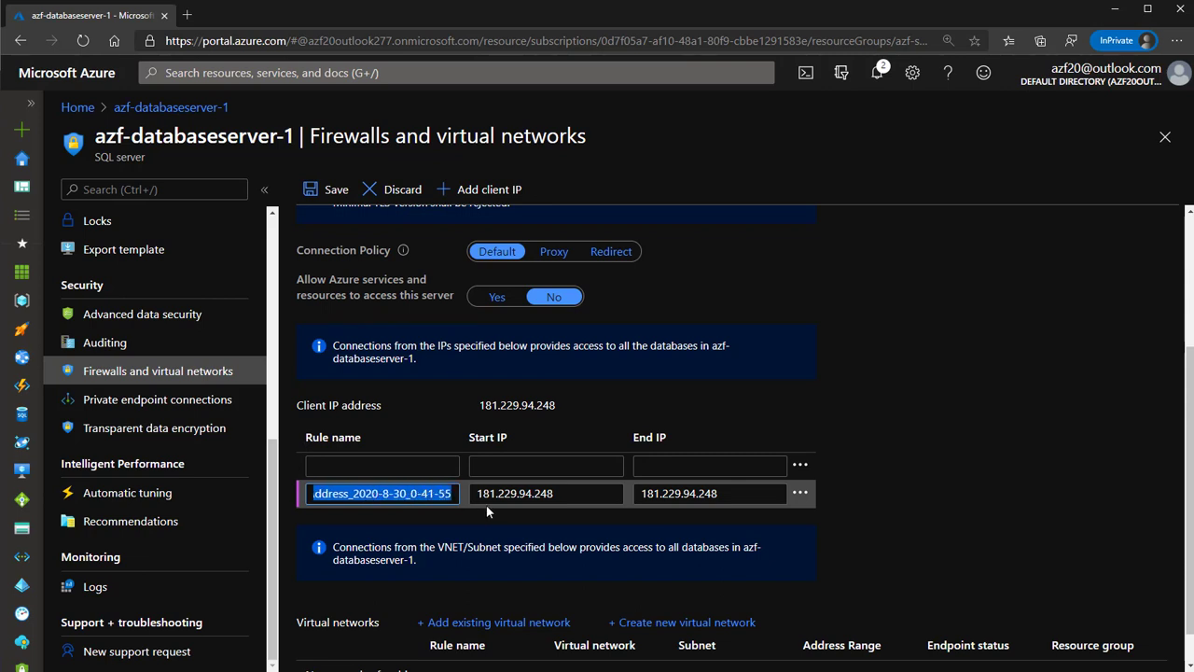
pyautogui.write('Casa')
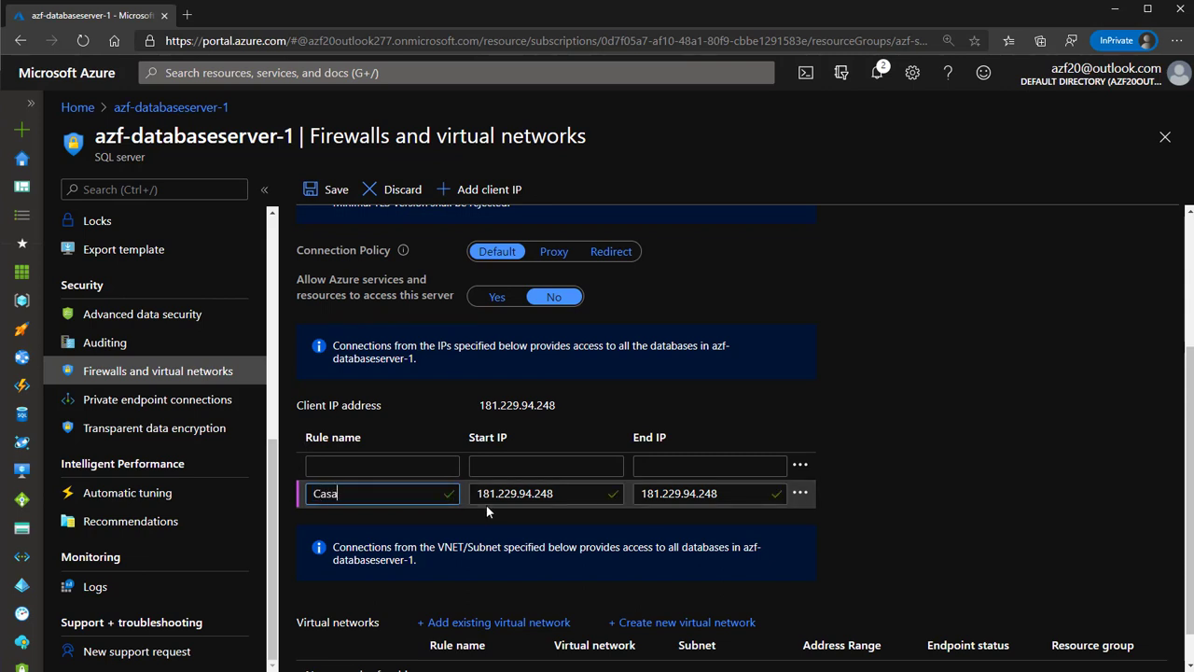
pyautogui.write('DePablo')
pyautogui.press('Tab')
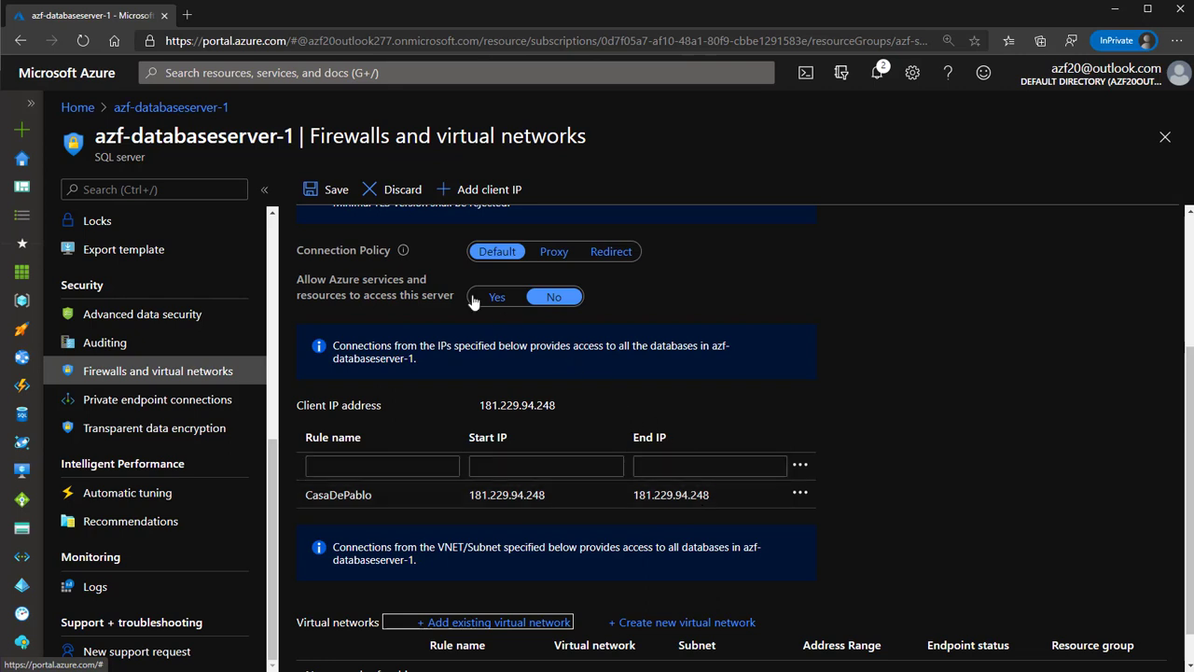
pyautogui.click(320, 189)
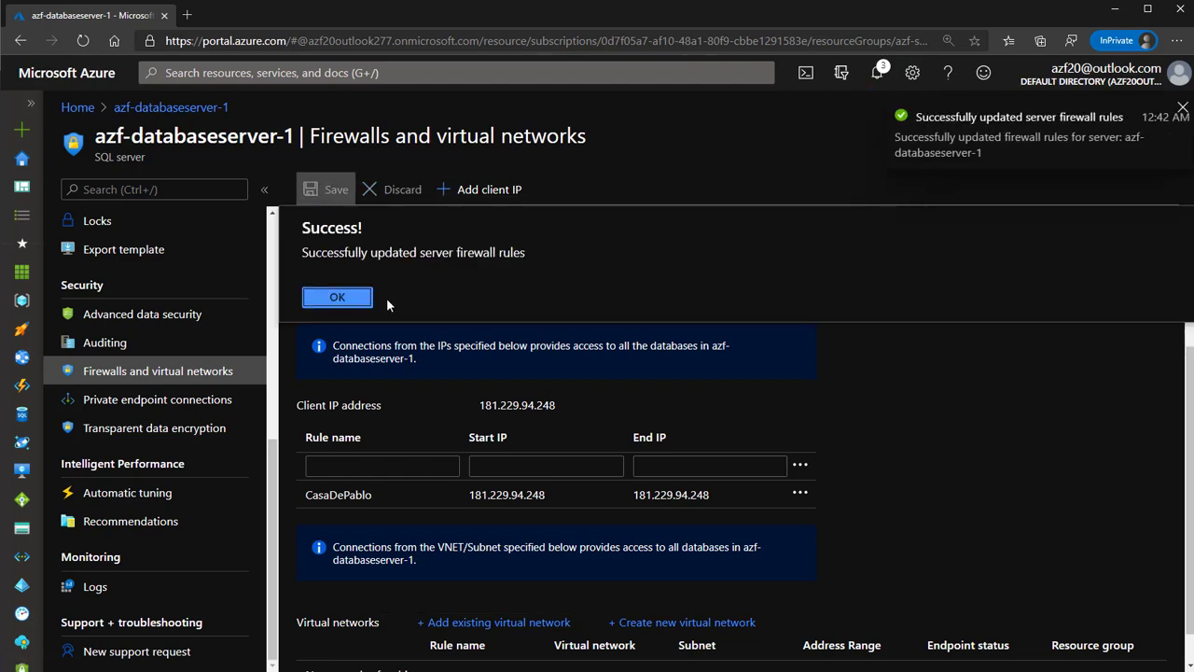
pyautogui.click(337, 297)
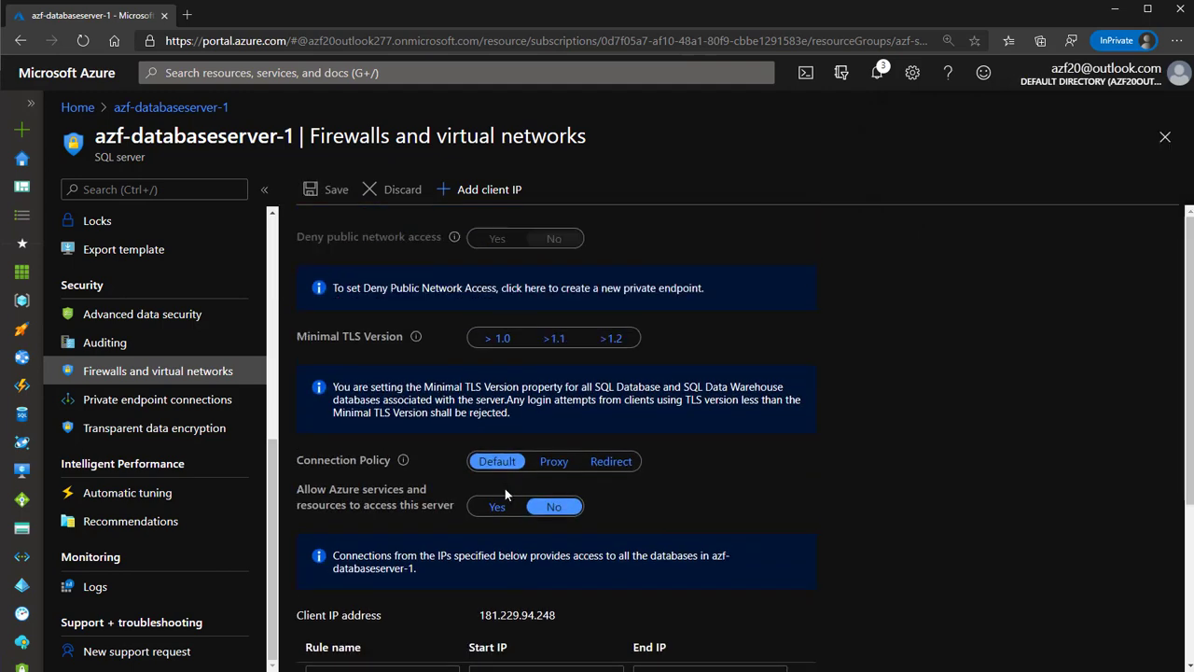
pyautogui.scroll(-3, 504, 488)
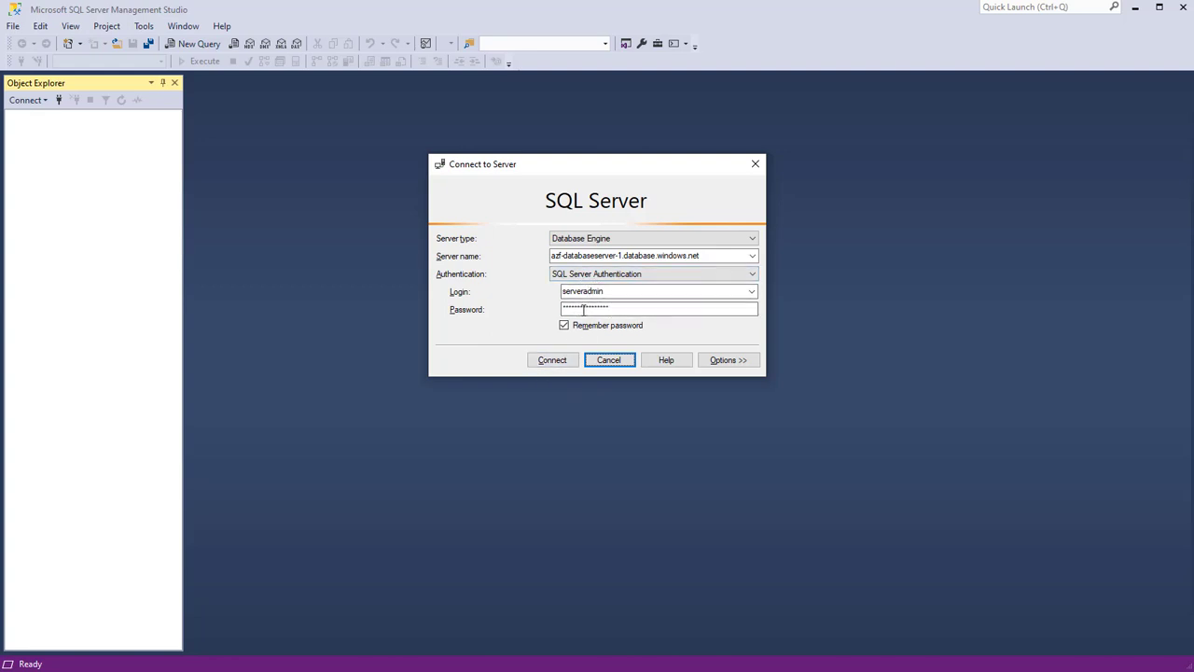
# Connect to azf-databaseserver-1.database.windows.net with the stored login and password
pyautogui.moveTo(637, 311); pyautogui.dragTo(558, 308)
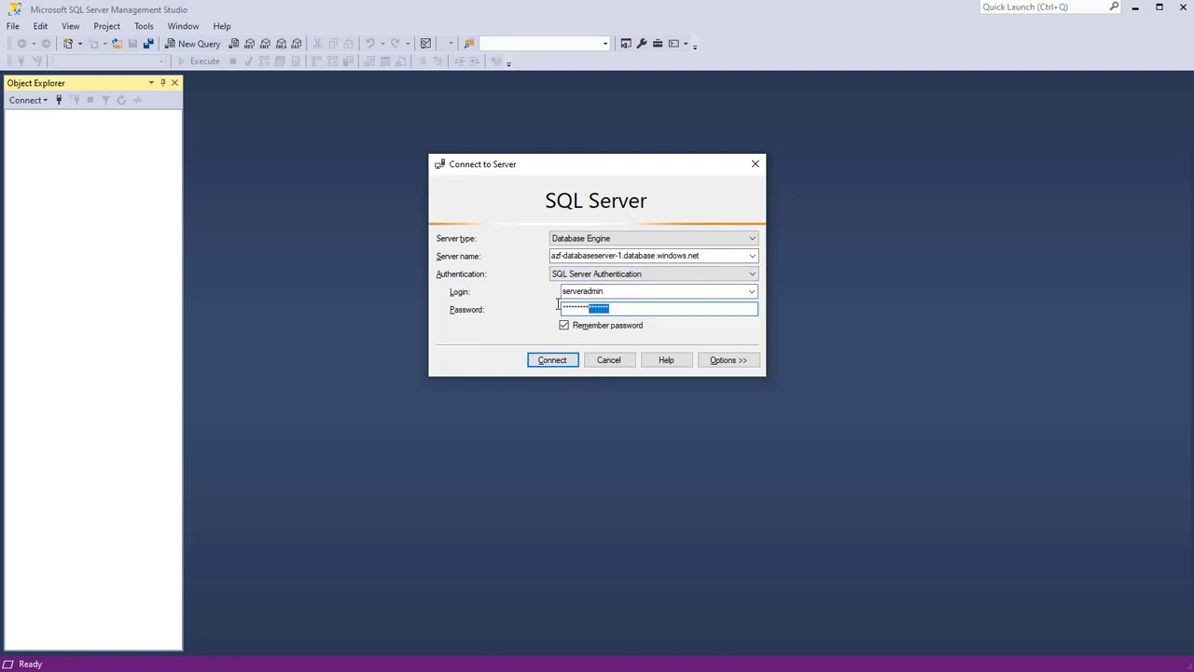
pyautogui.click(634, 290)
pyautogui.click(557, 360)
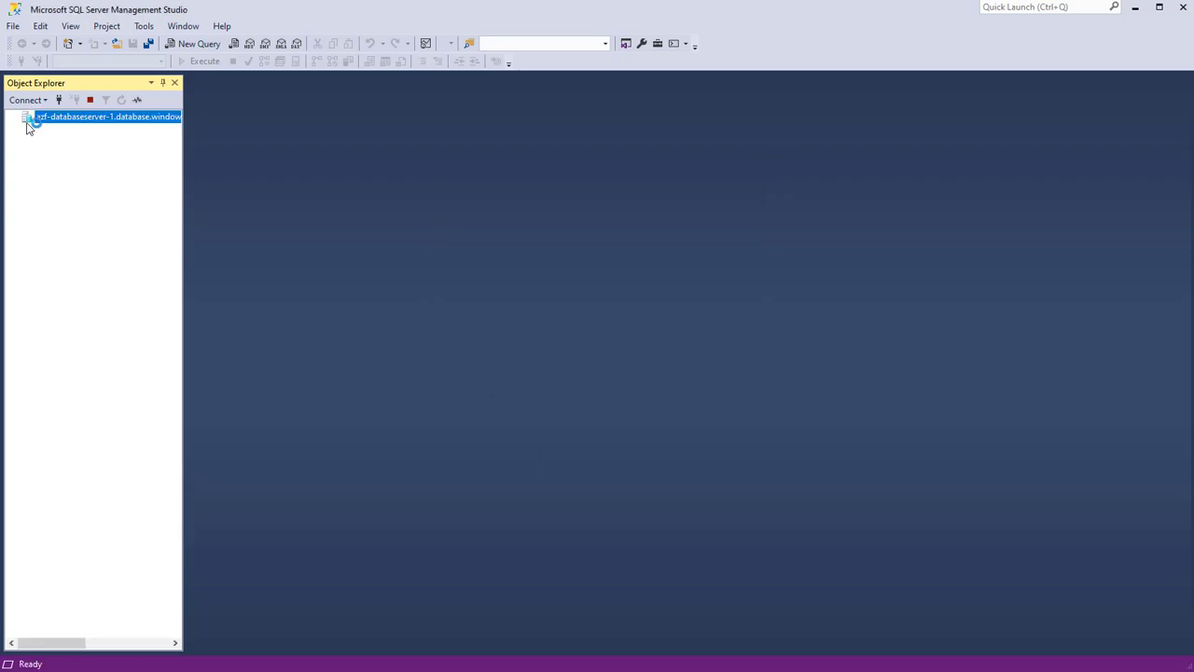
# Expand the server and Databases nodes in Object Explorer and widen the panel
pyautogui.doubleClick(28, 118)
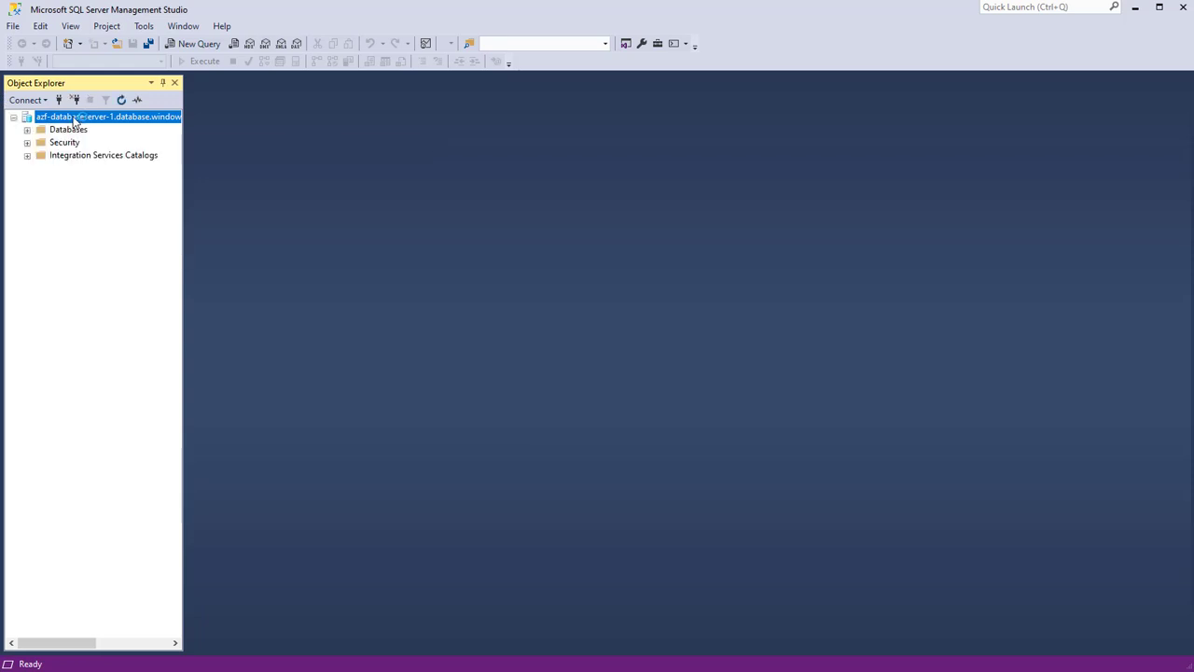
pyautogui.click(27, 130)
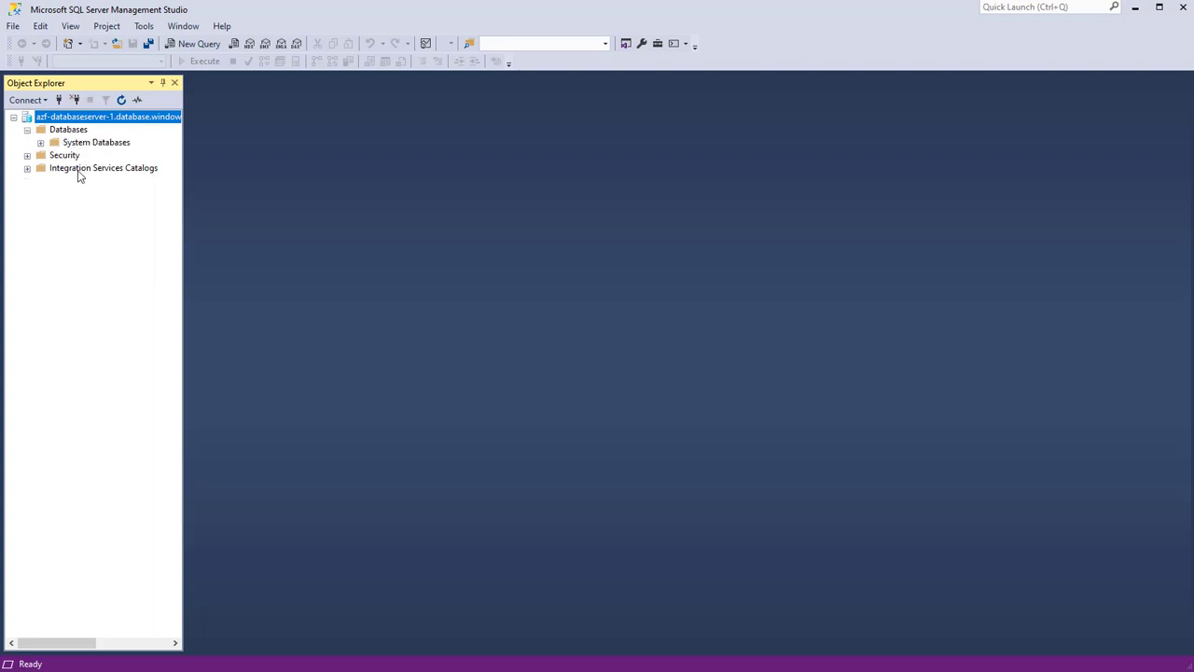
pyautogui.click(40, 141)
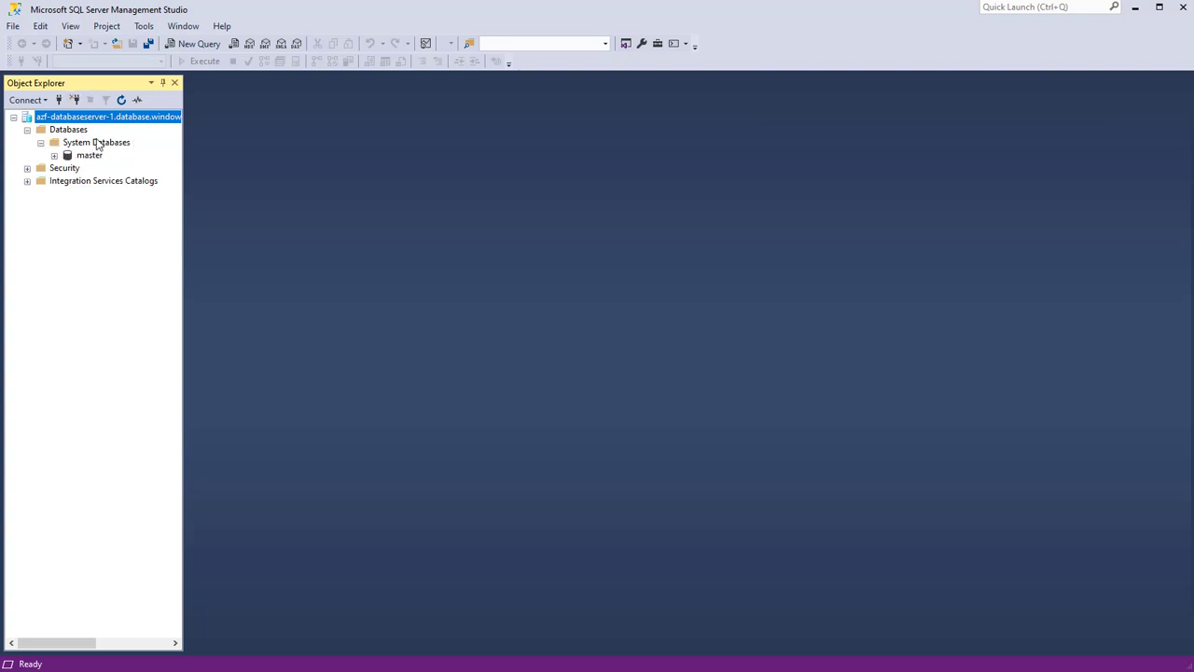
pyautogui.click(40, 142)
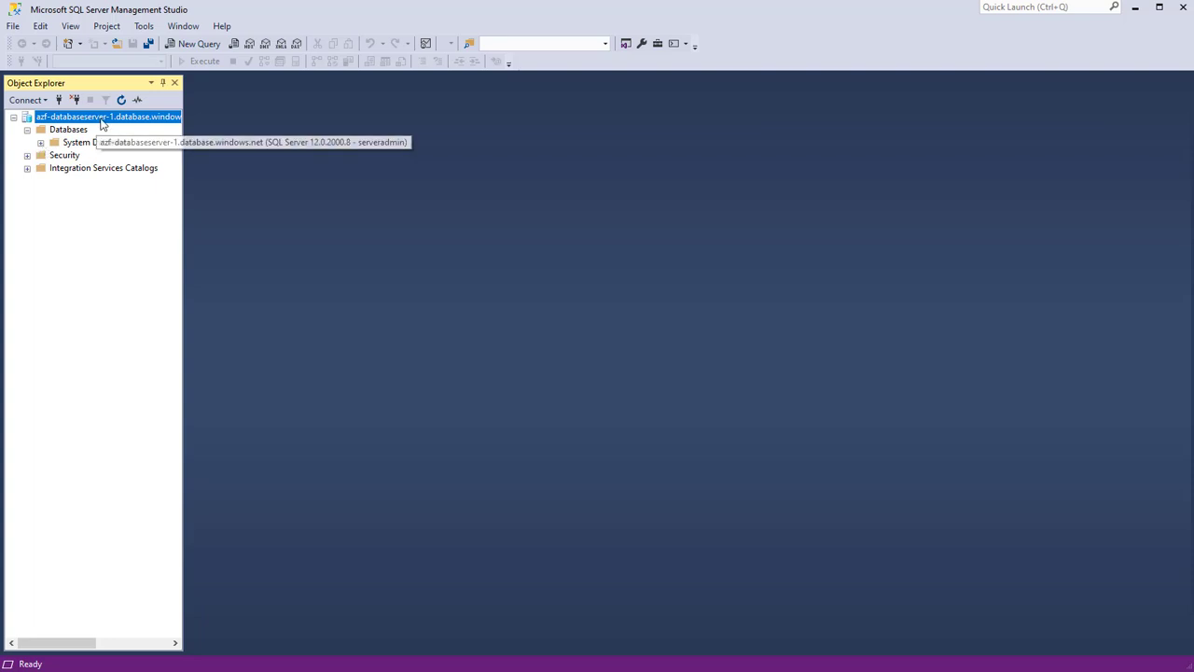
pyautogui.moveTo(184, 194); pyautogui.dragTo(215, 202)
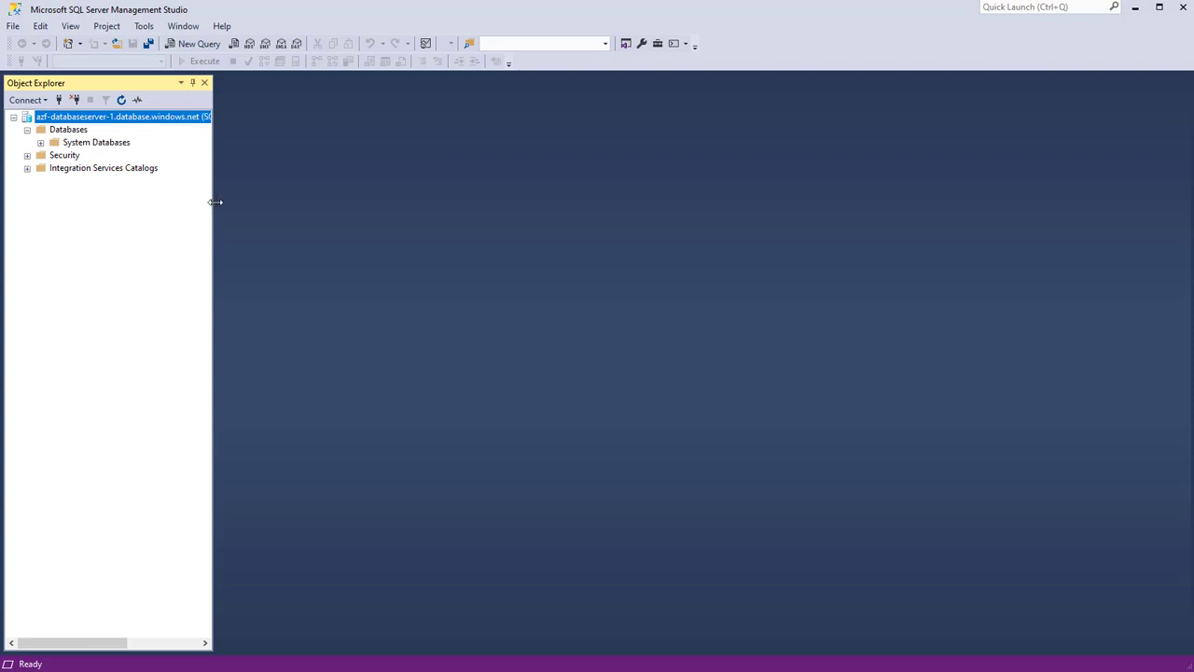
# Choose New Database... from the Databases node's context menu
pyautogui.rightClick(71, 133)
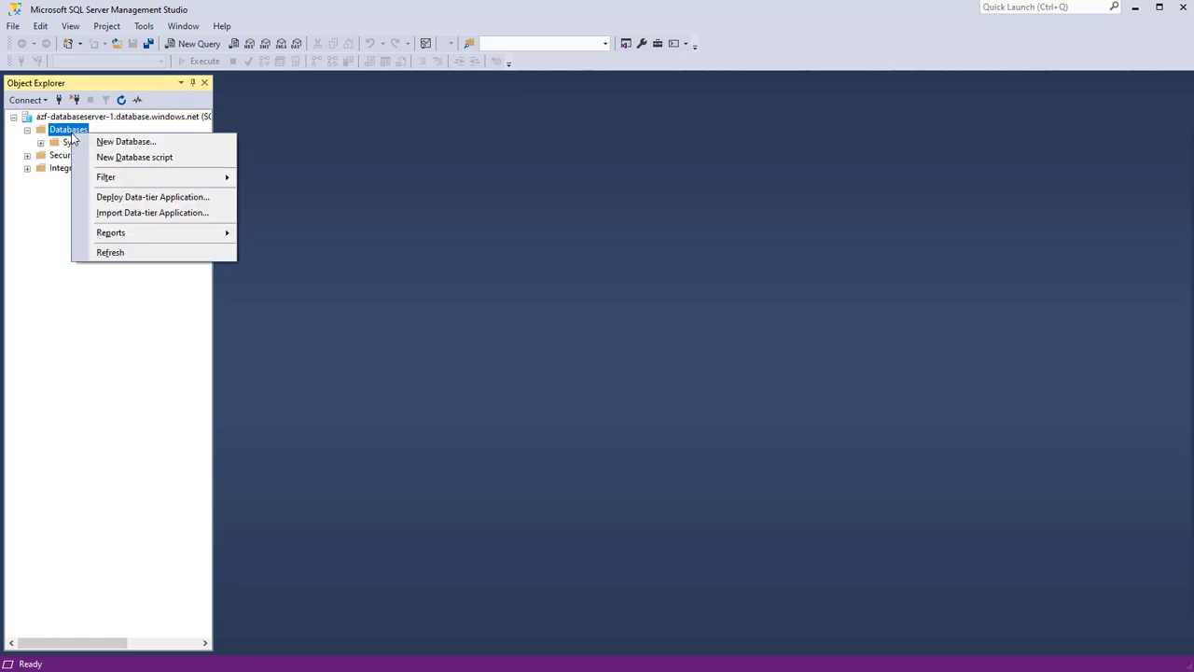
pyautogui.click(137, 146)
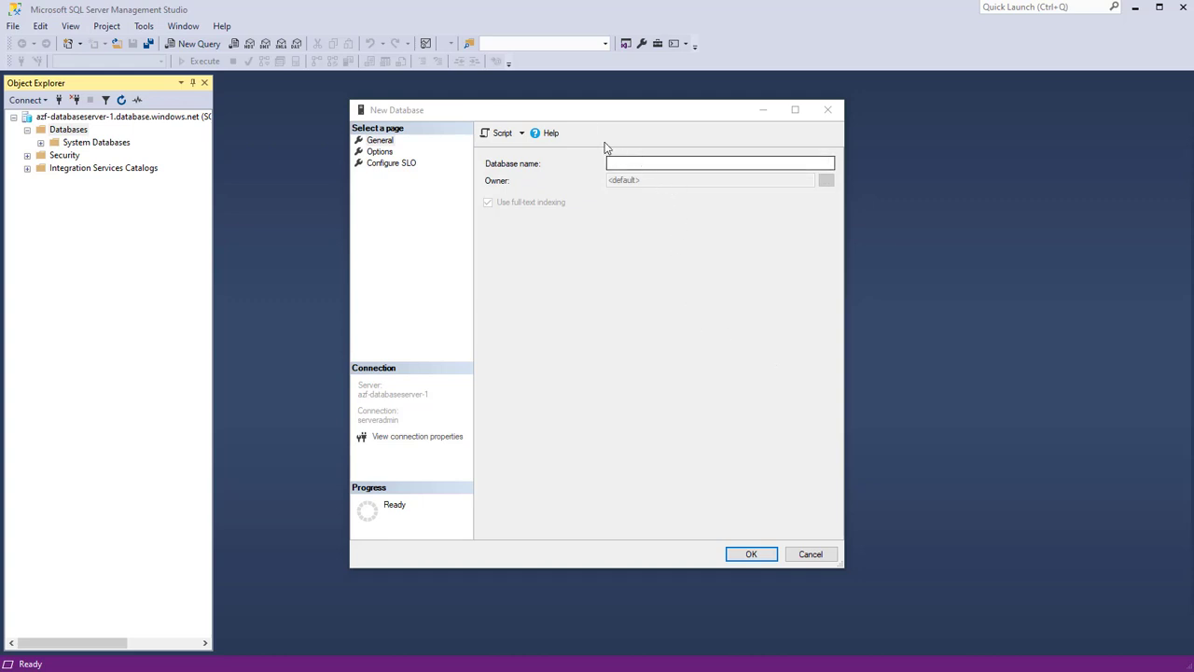
# Inspect the Configure SLO Azure service-level options, then close the New Database dialog uncreated
pyautogui.click(625, 163)
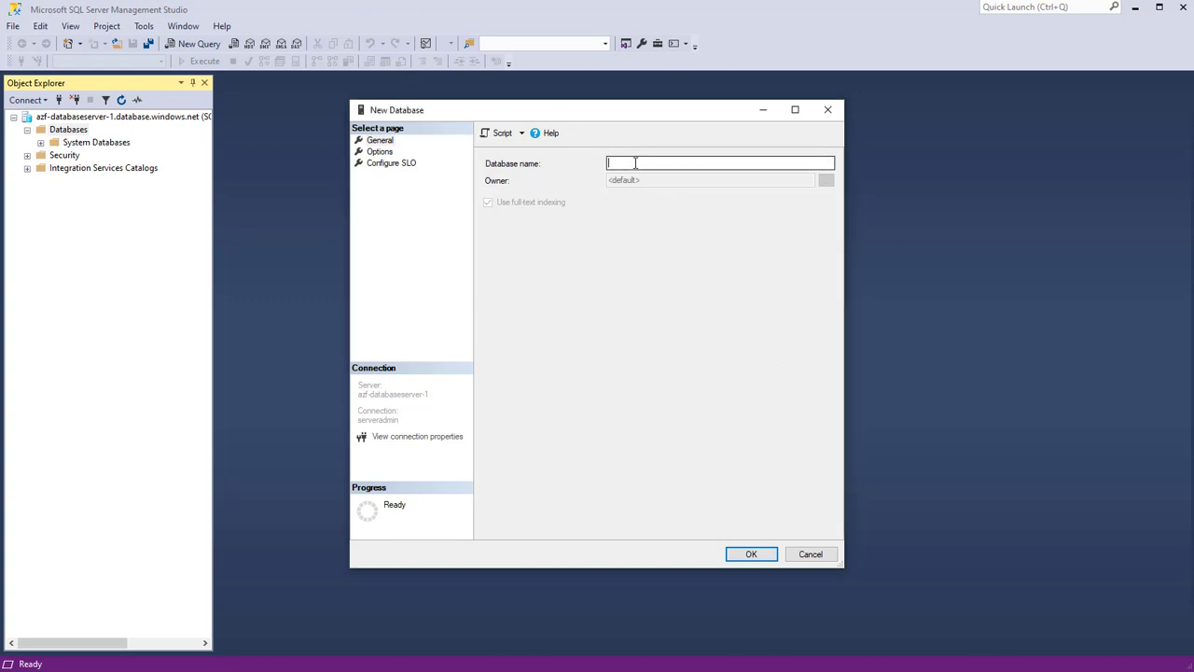
pyautogui.click(382, 168)
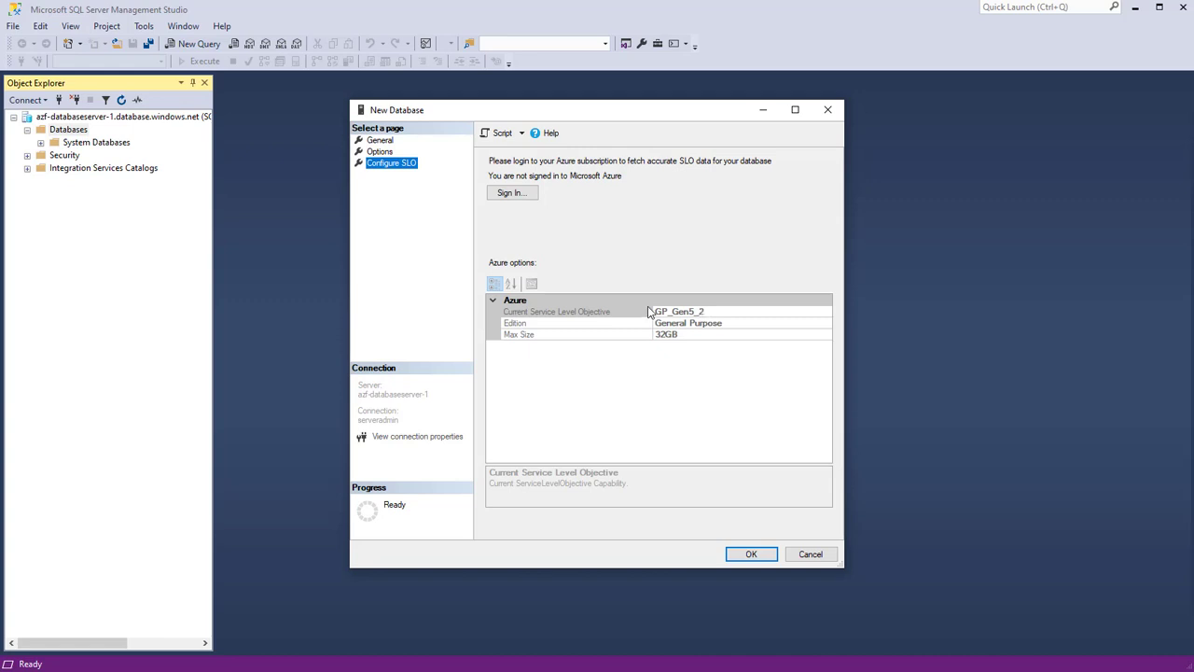
pyautogui.click(389, 143)
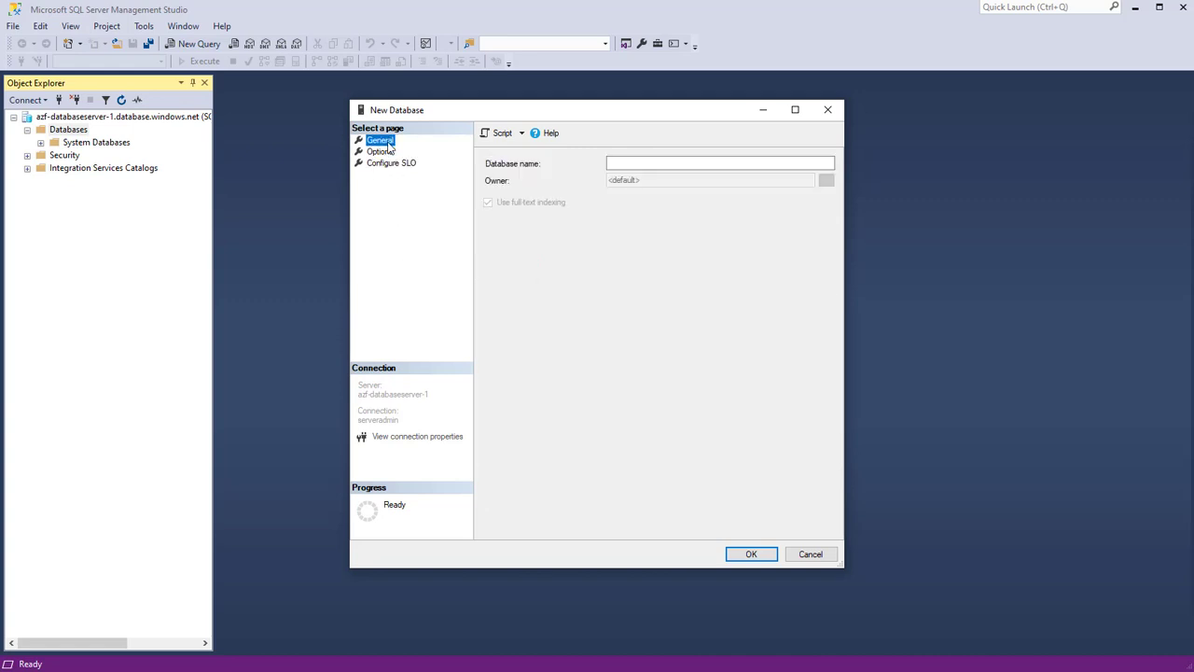
pyautogui.click(827, 110)
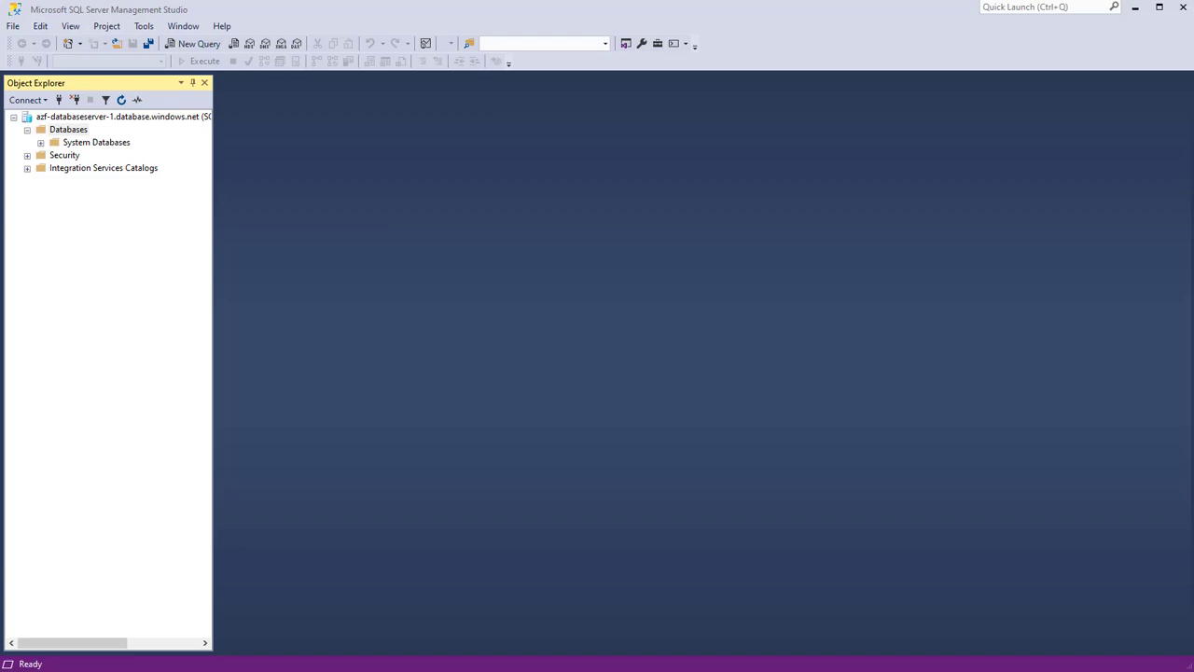
# Back in the portal firewall page, toggle Allow Azure services to Yes and back to No
pyautogui.hotkey('alt', 'Tab')
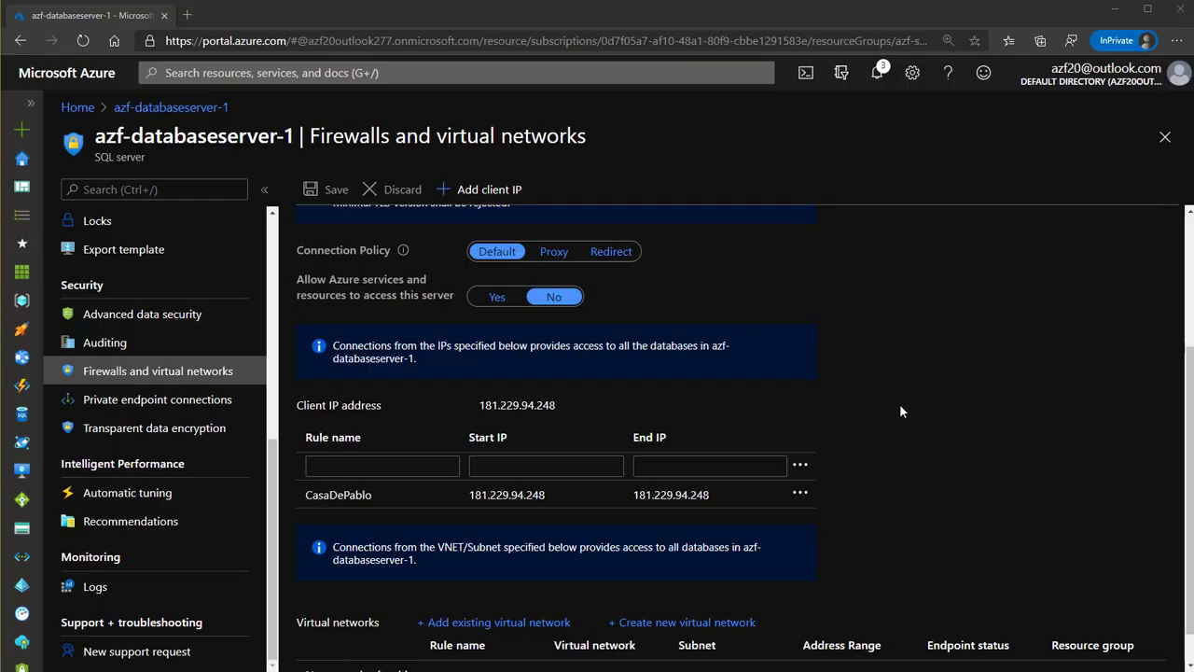
pyautogui.scroll(3, 686, 490)
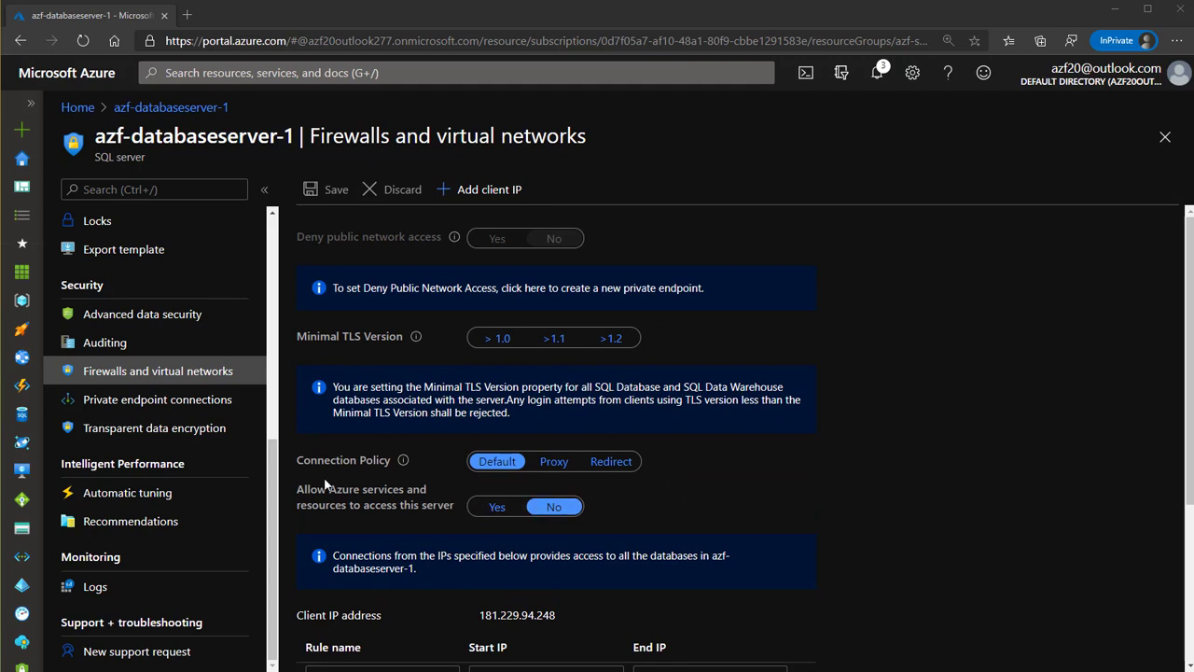
pyautogui.click(495, 511)
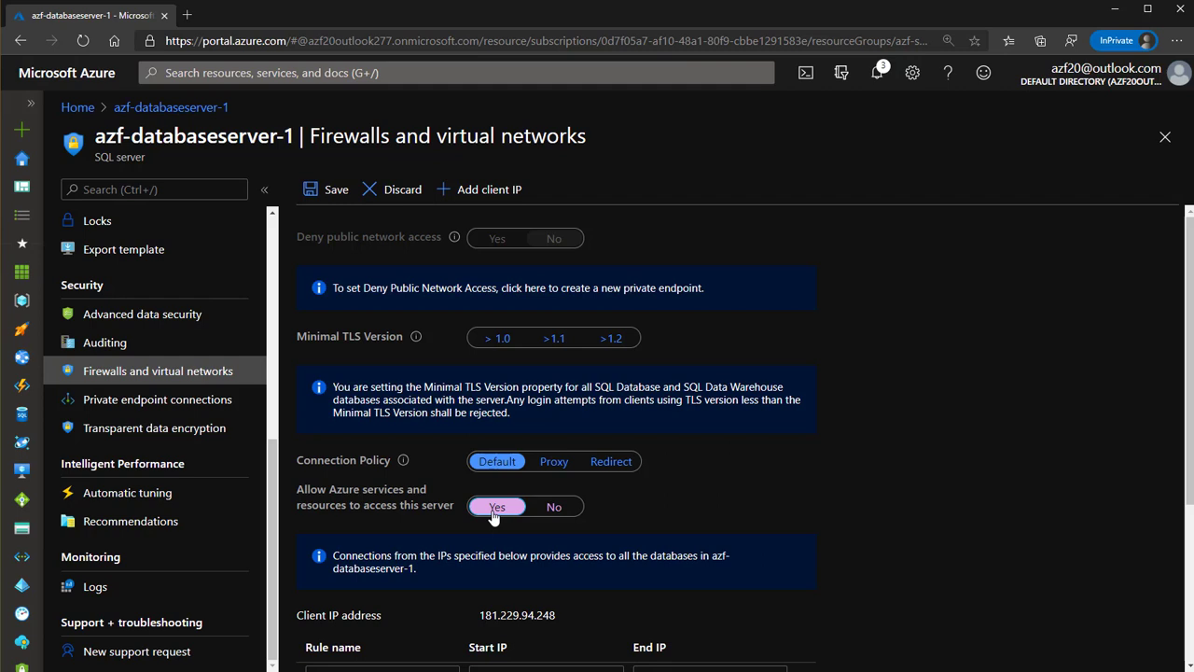
pyautogui.click(563, 513)
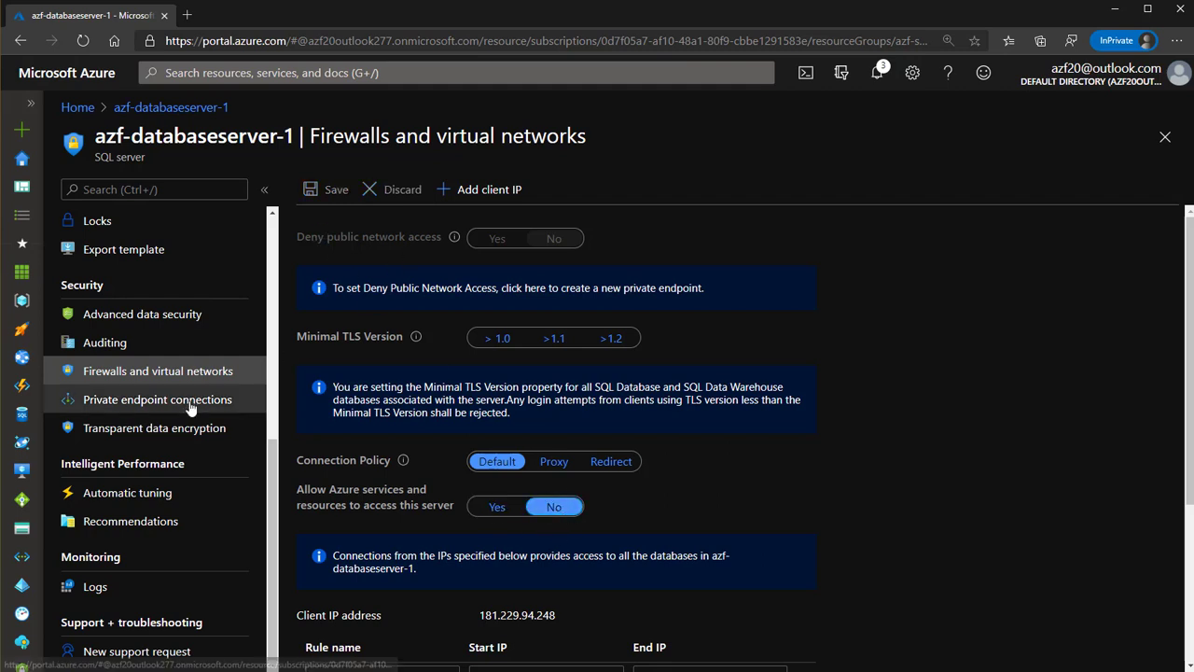
pyautogui.scroll(-2, 480, 514)
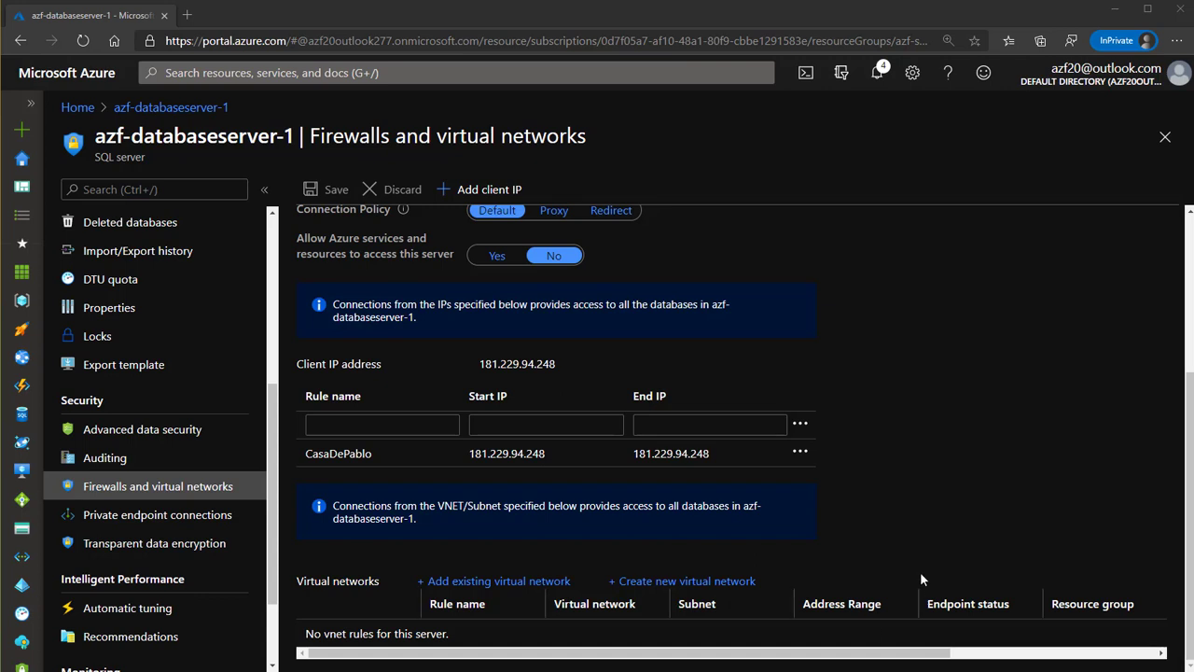
pyautogui.scroll(1, 735, 550)
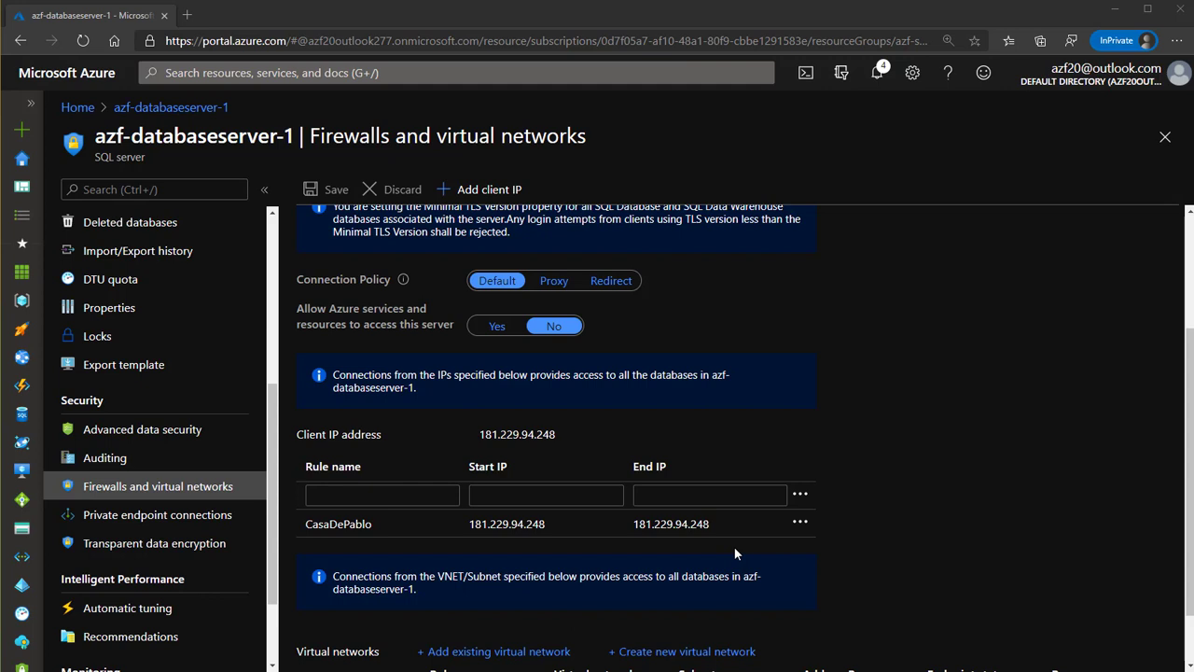
pyautogui.scroll(1, 222, 504)
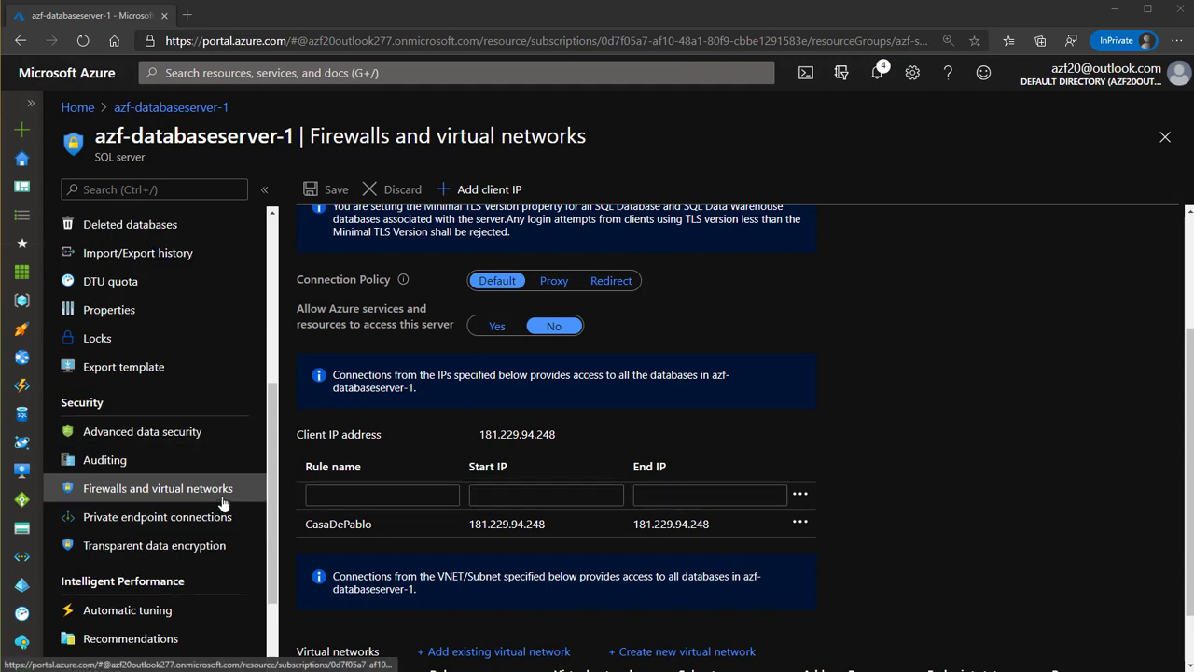
pyautogui.scroll(2, 222, 504)
pyautogui.scroll(2, 222, 504)
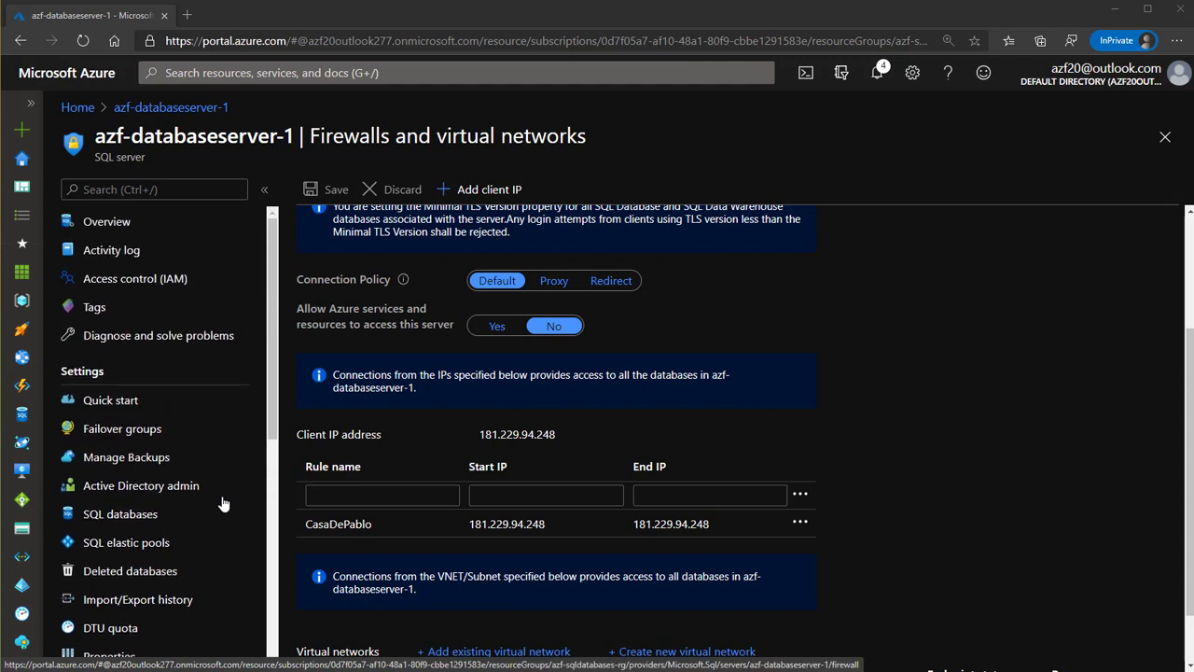